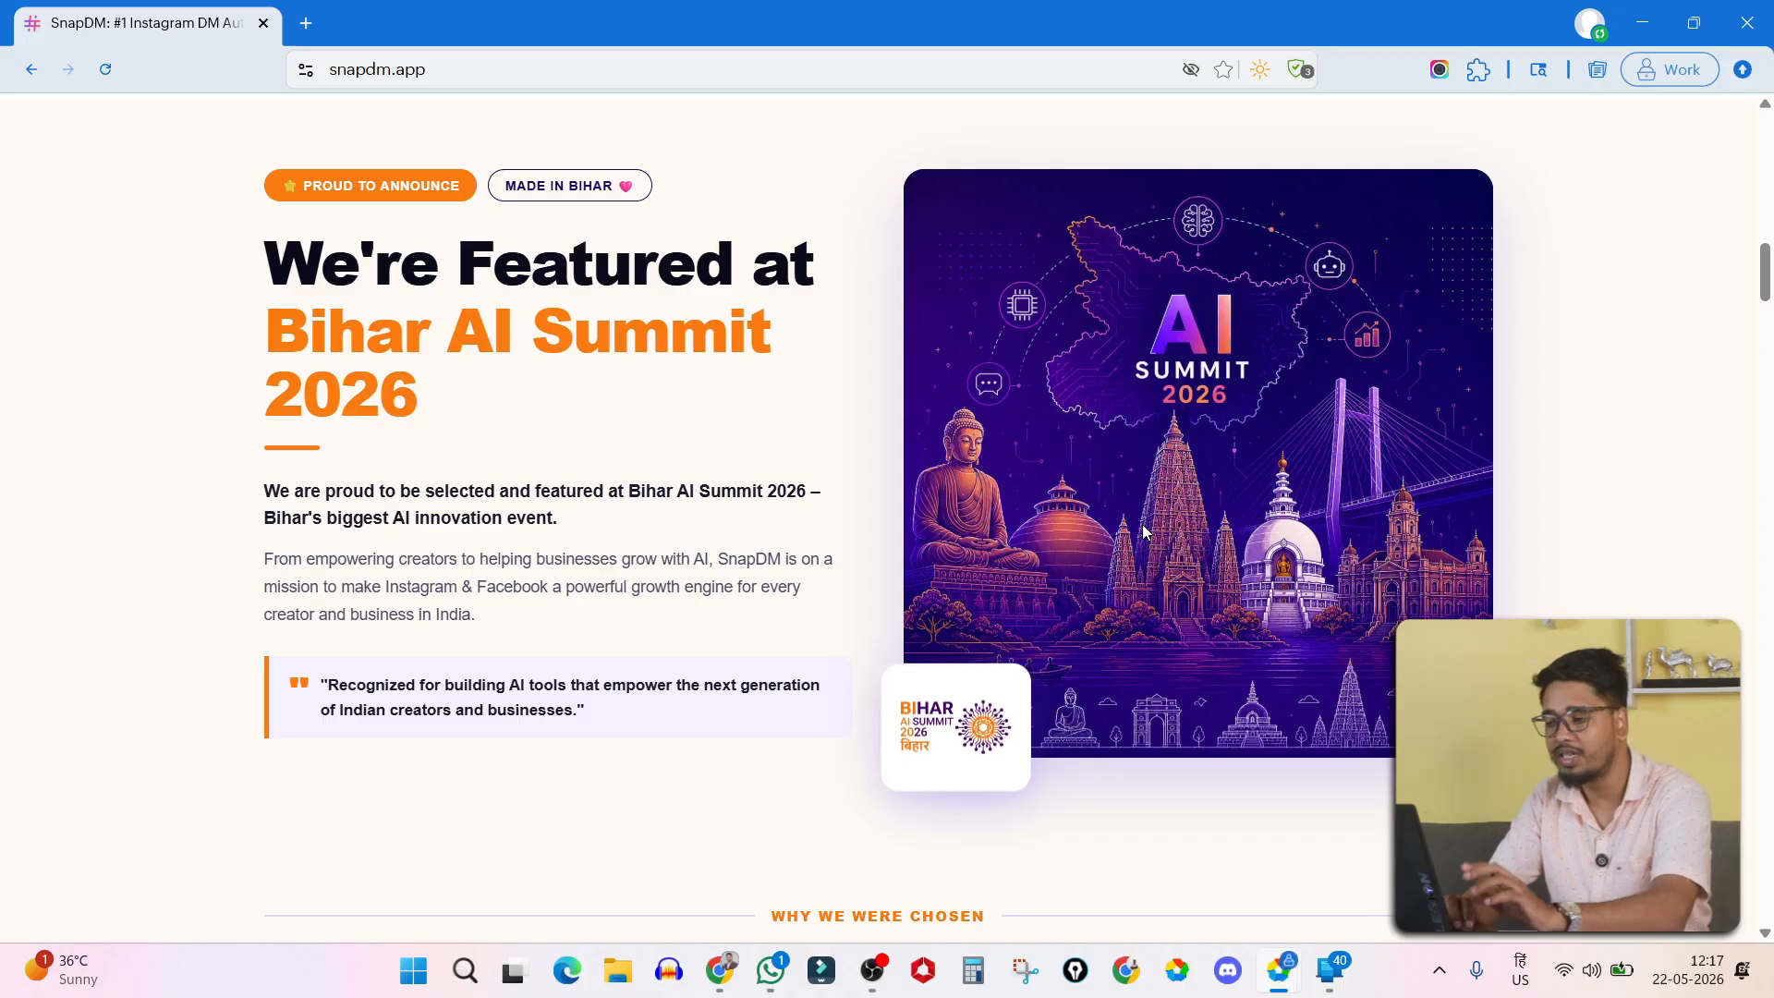
- Look through the SnapDM homepage, covering the feature, customer review and Meta Tech Partner sections
scroll(1144, 531, "up", 15)
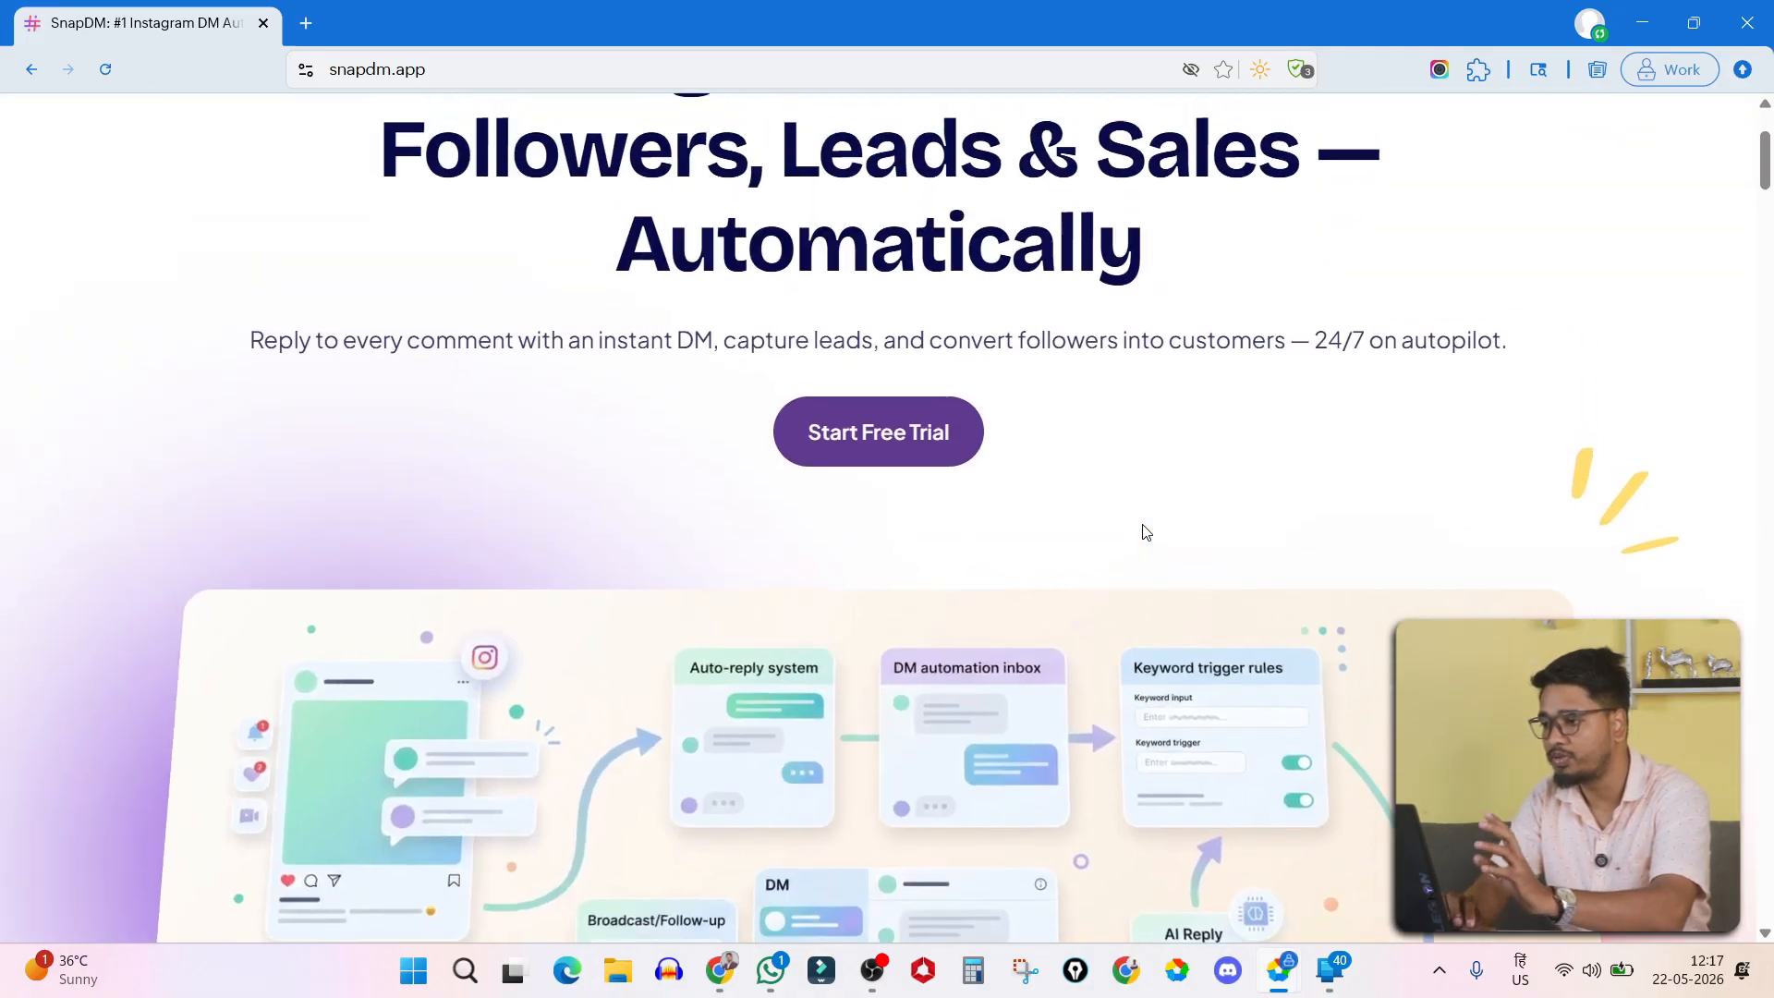
scroll(1144, 532, "down", 20)
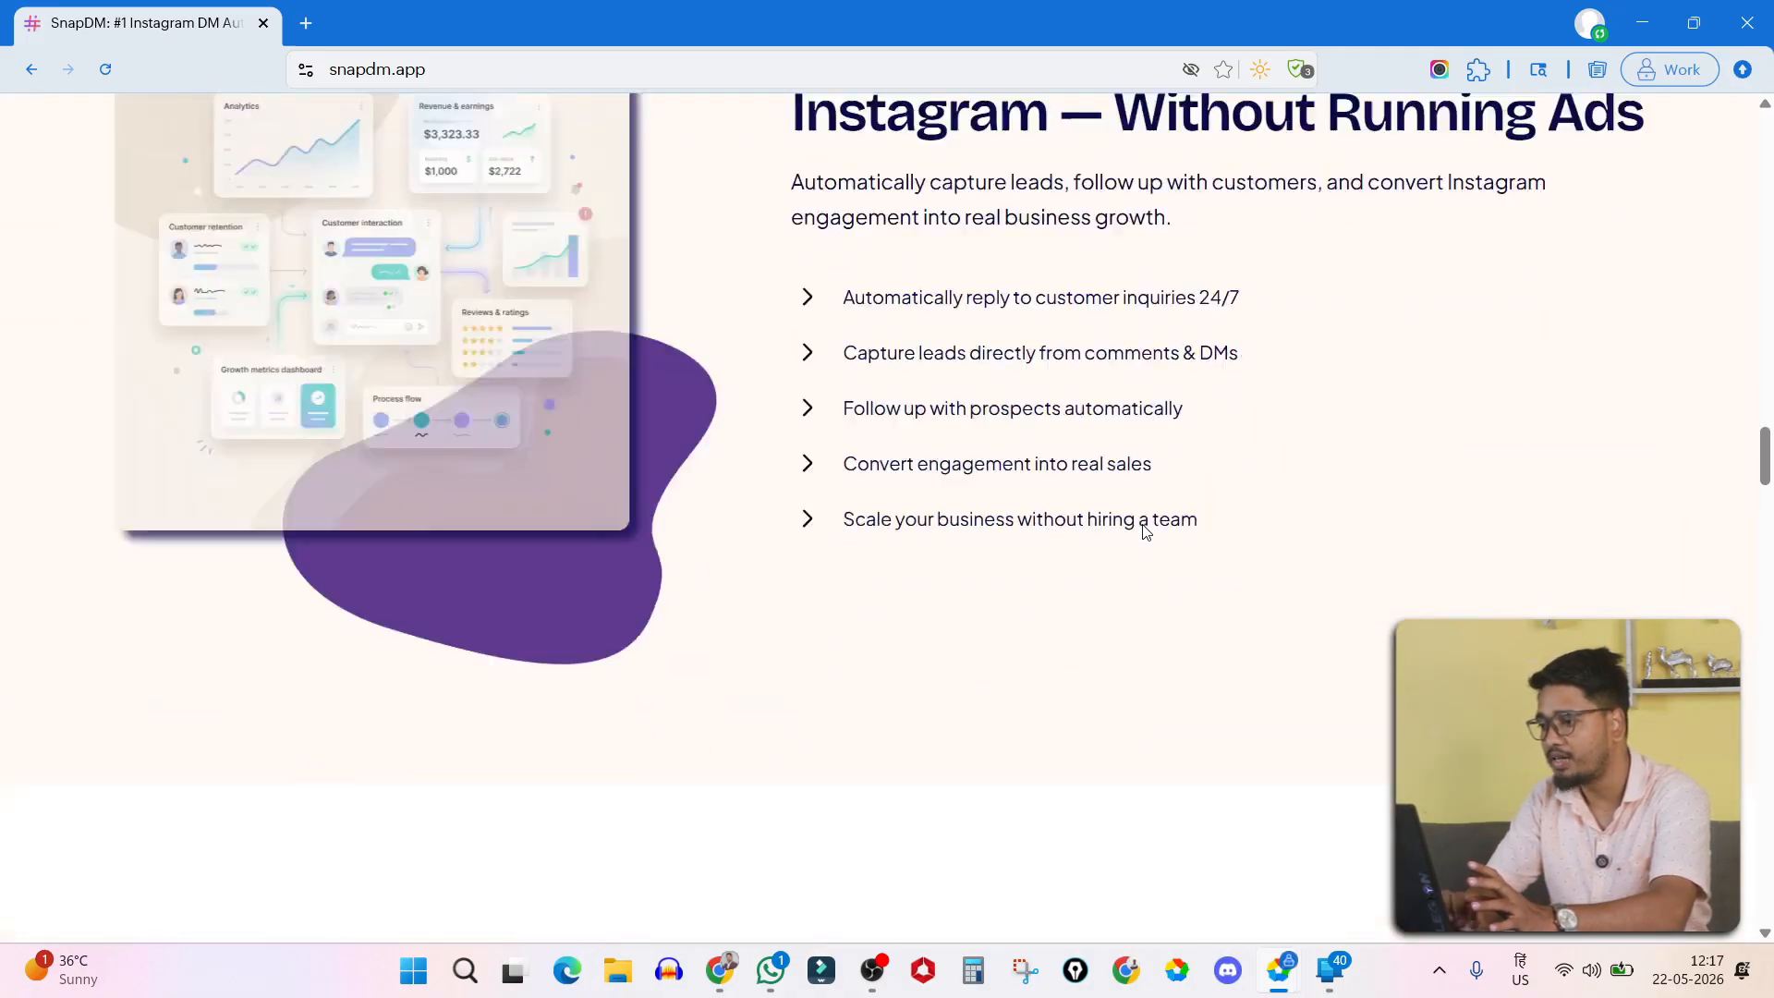
scroll(1144, 527, "down", 10)
scroll(1144, 527, "up", 6)
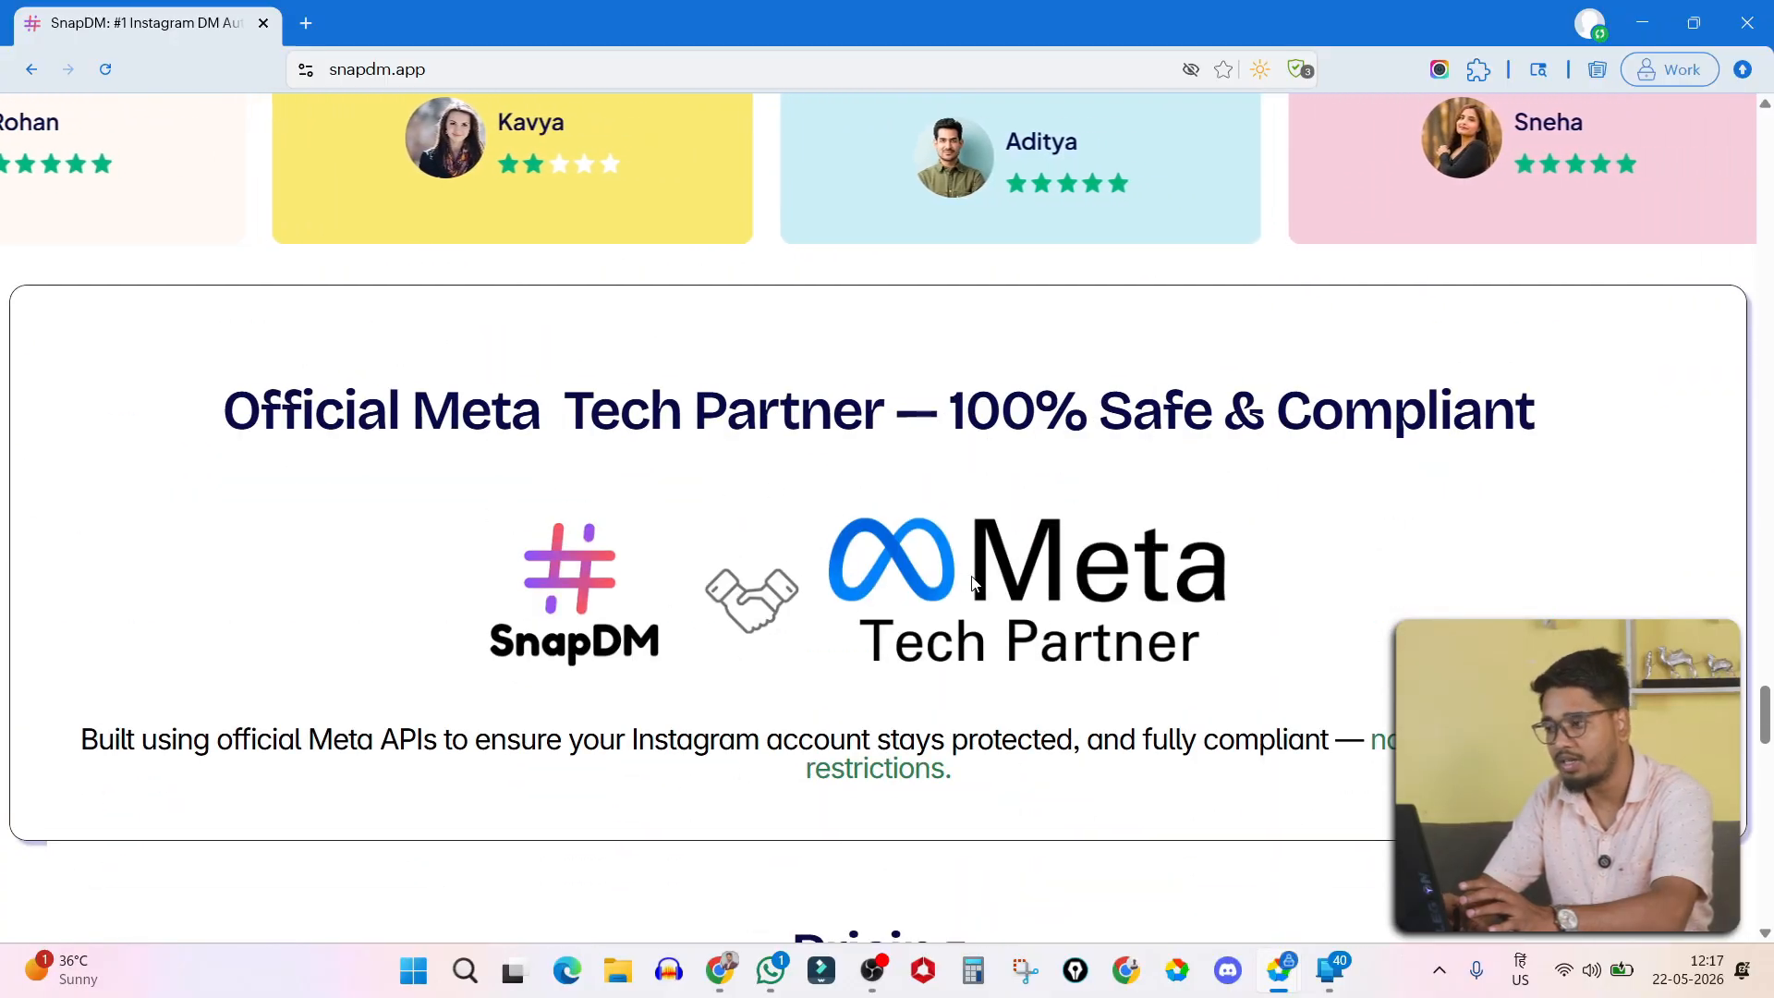
scroll(972, 583, "up", 8)
scroll(973, 582, "up", 18)
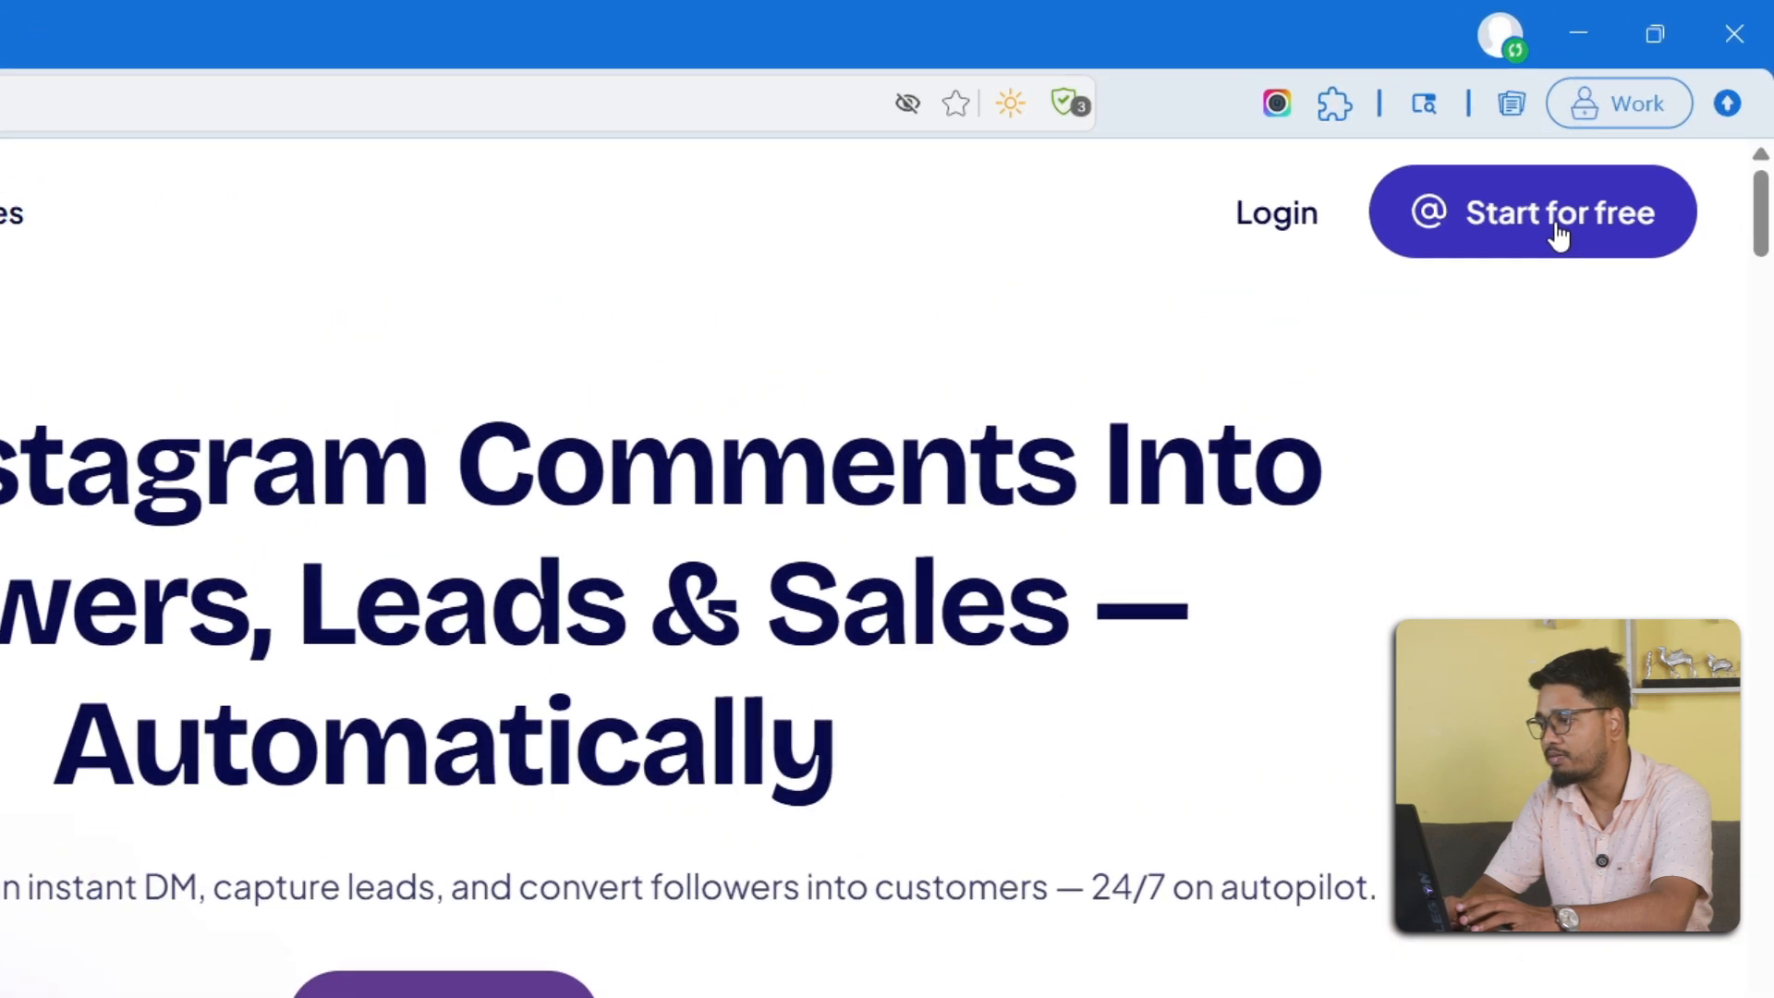
- Open the free sign-up page and switch to the login page for existing accounts
left_click(1643, 144)
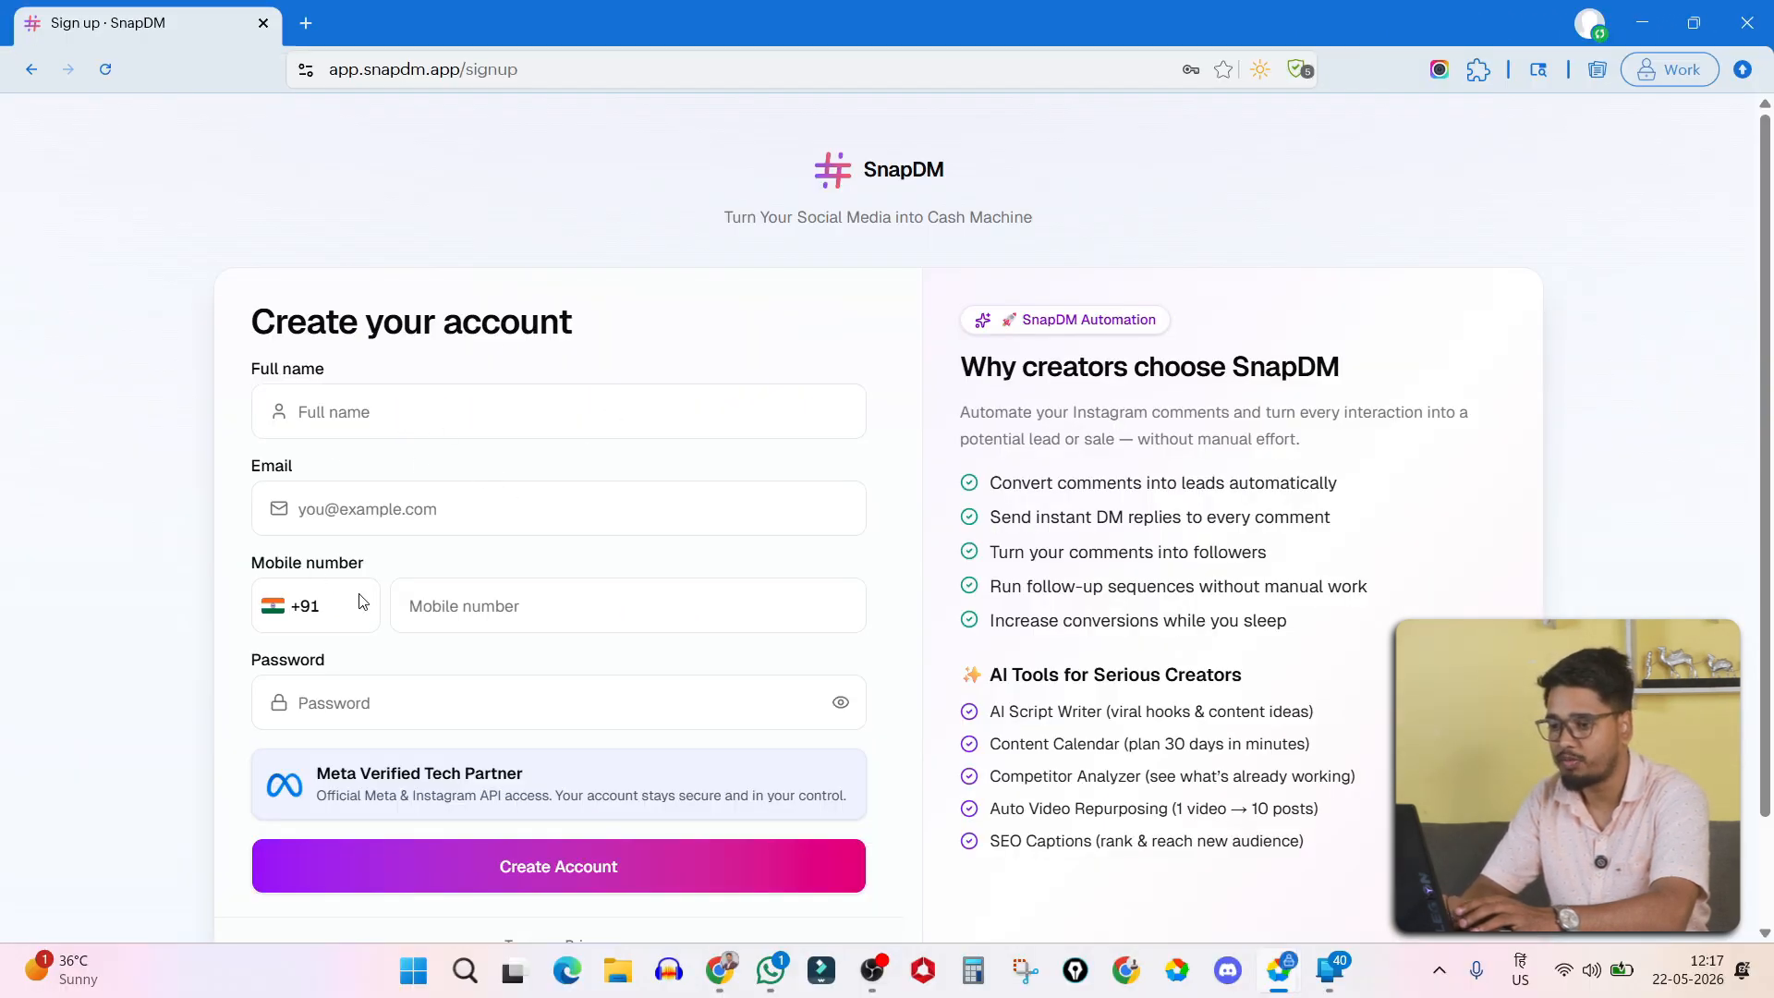
scroll(456, 741, "down", 1)
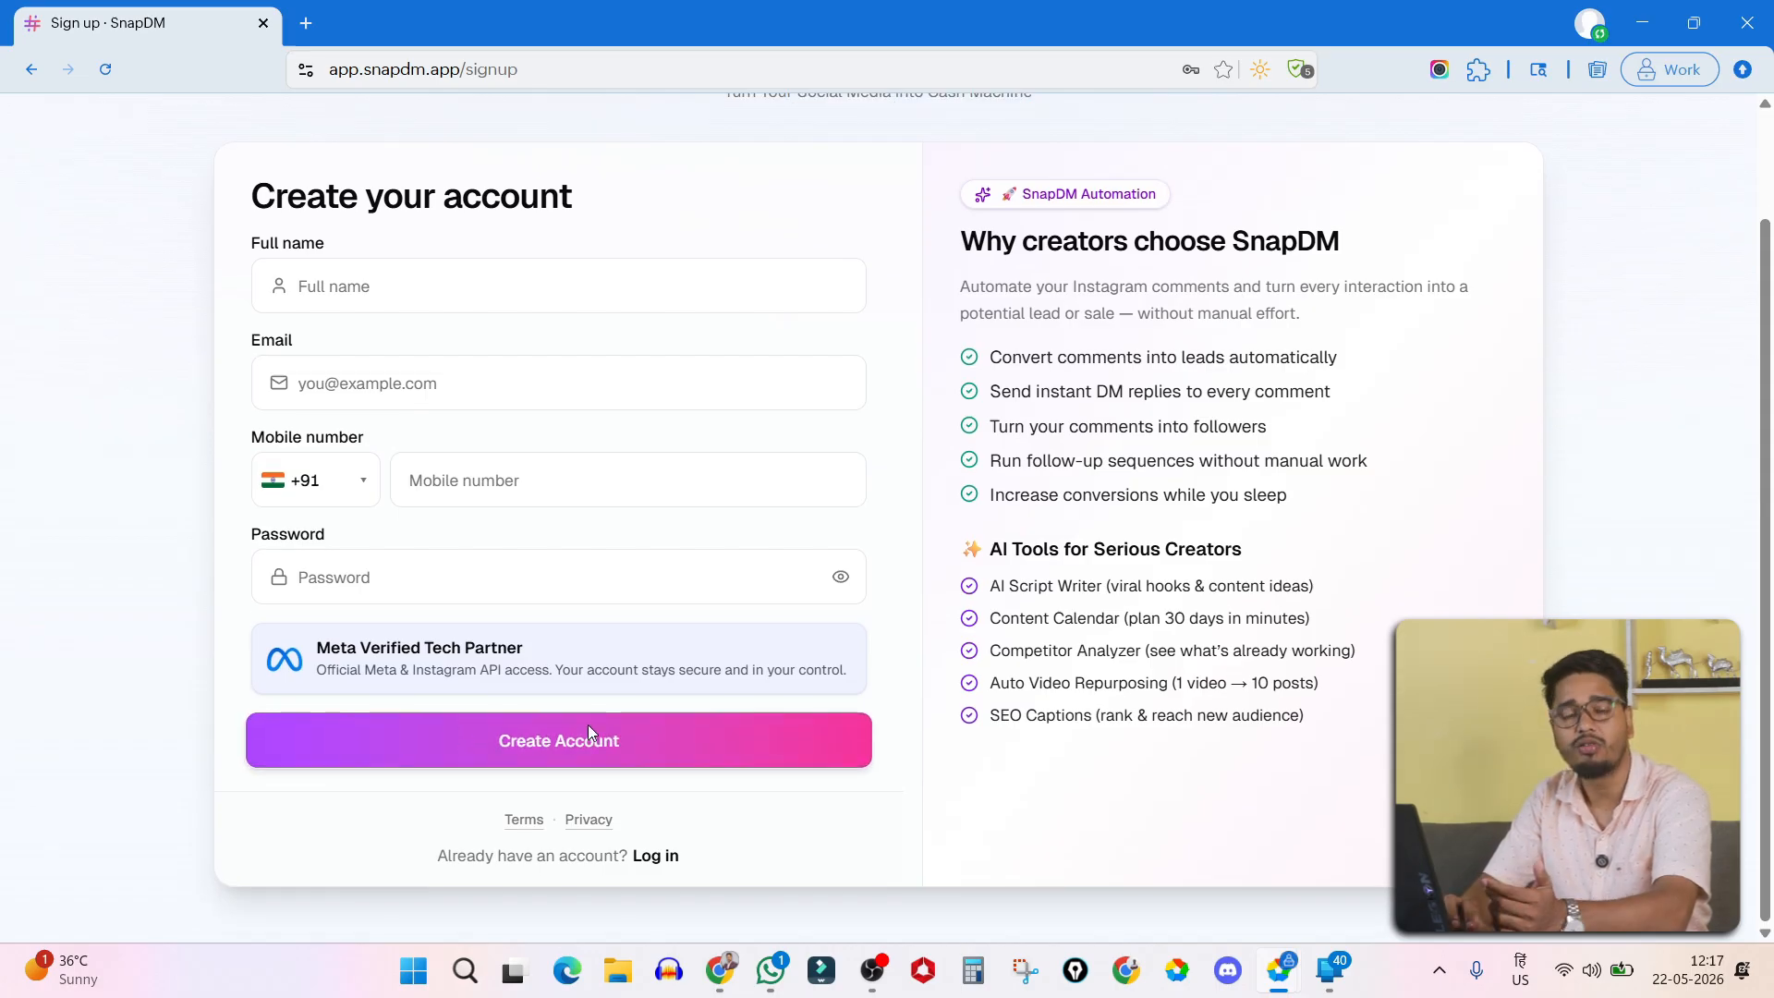
left_click(657, 859)
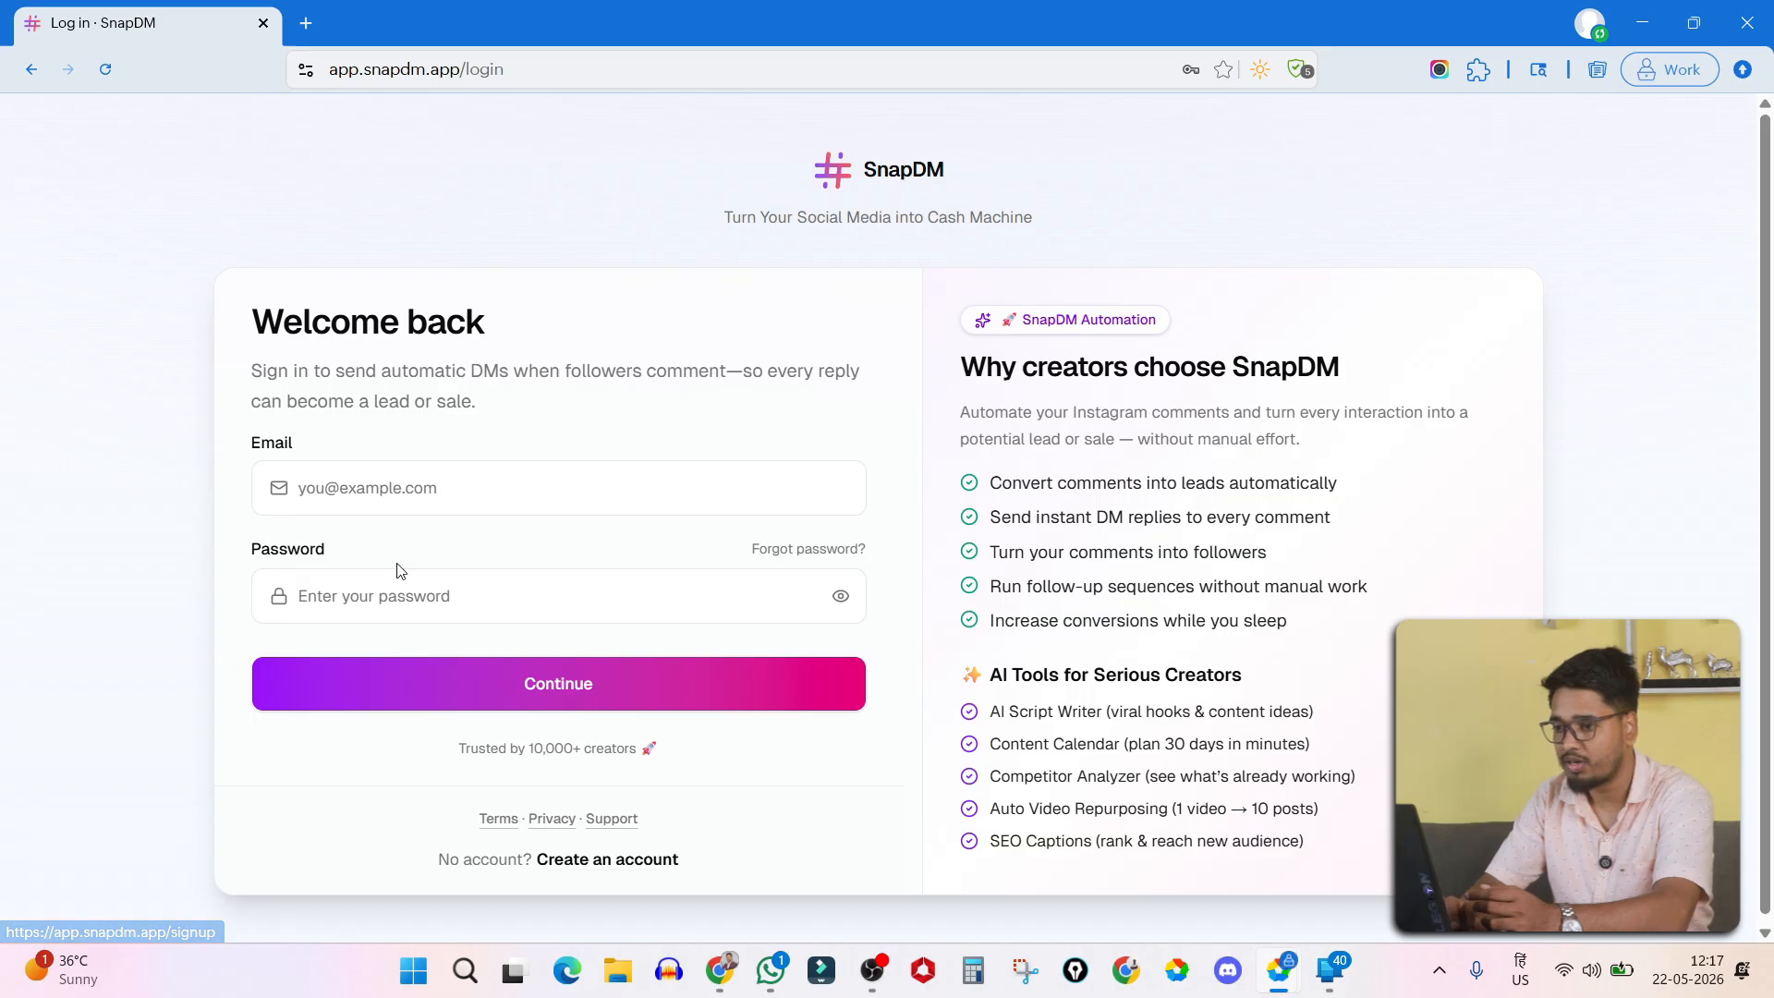
- Sign in to the existing account by filling in the saved account e-mail and password
left_click(435, 502)
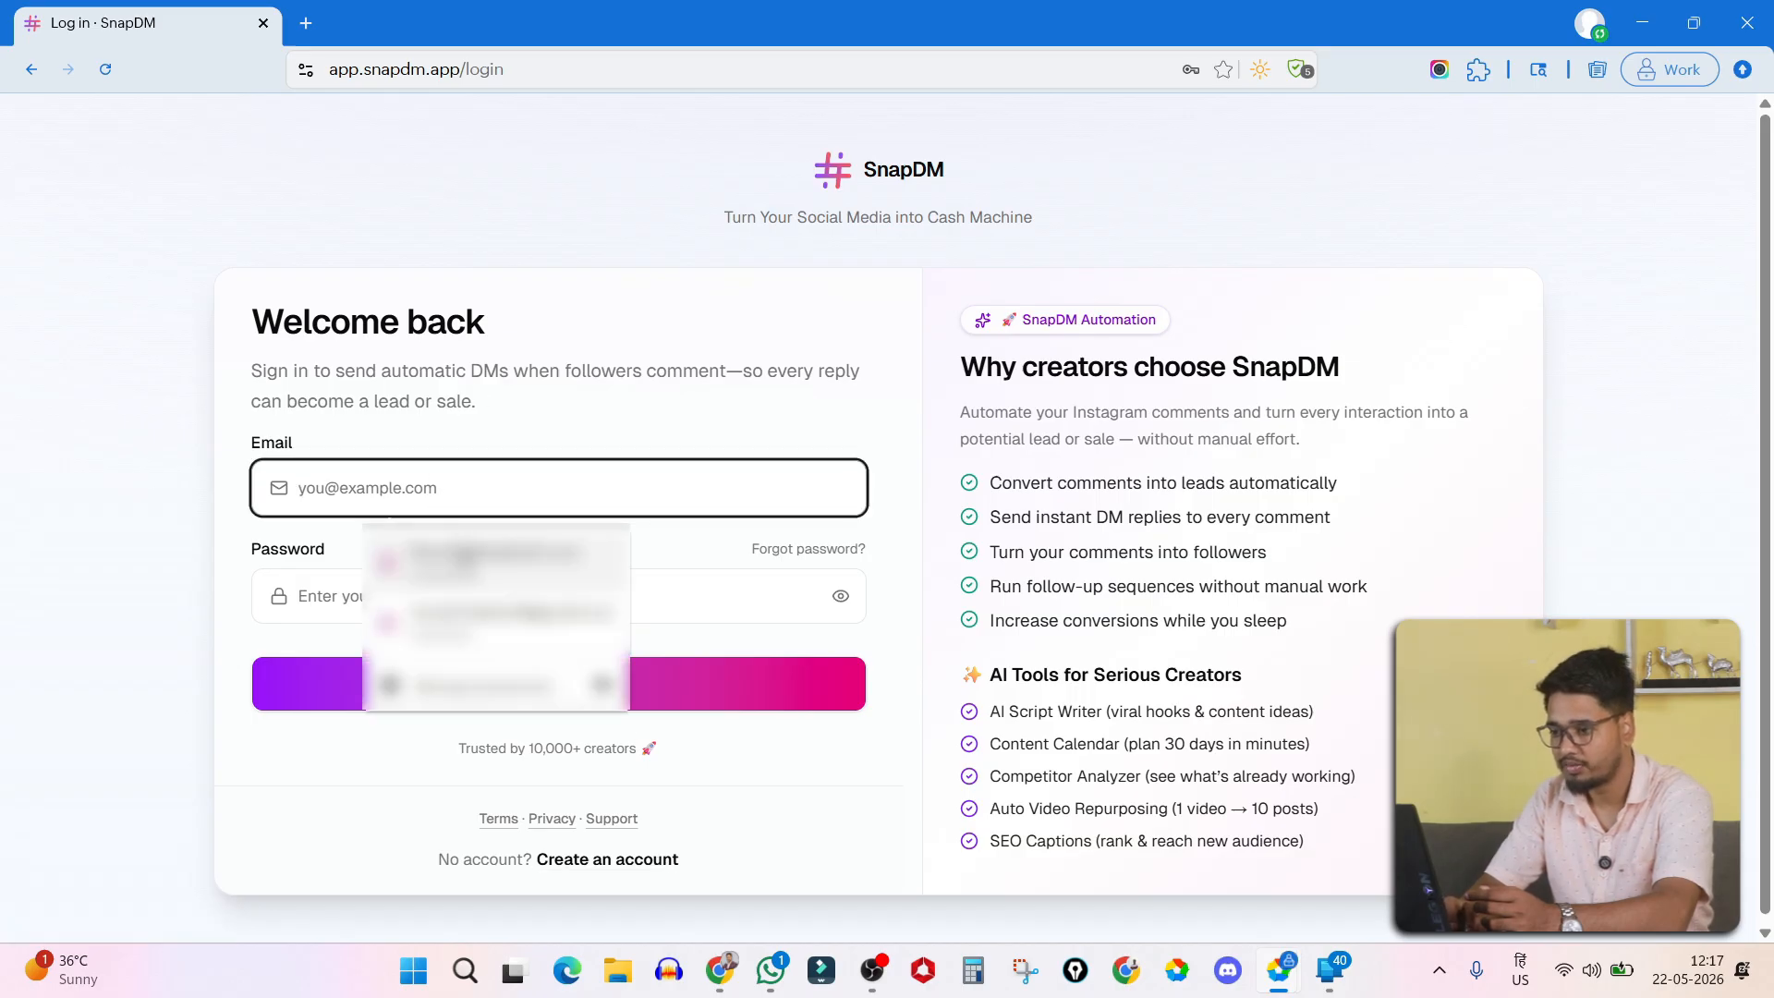
left_click(443, 562)
type("••")
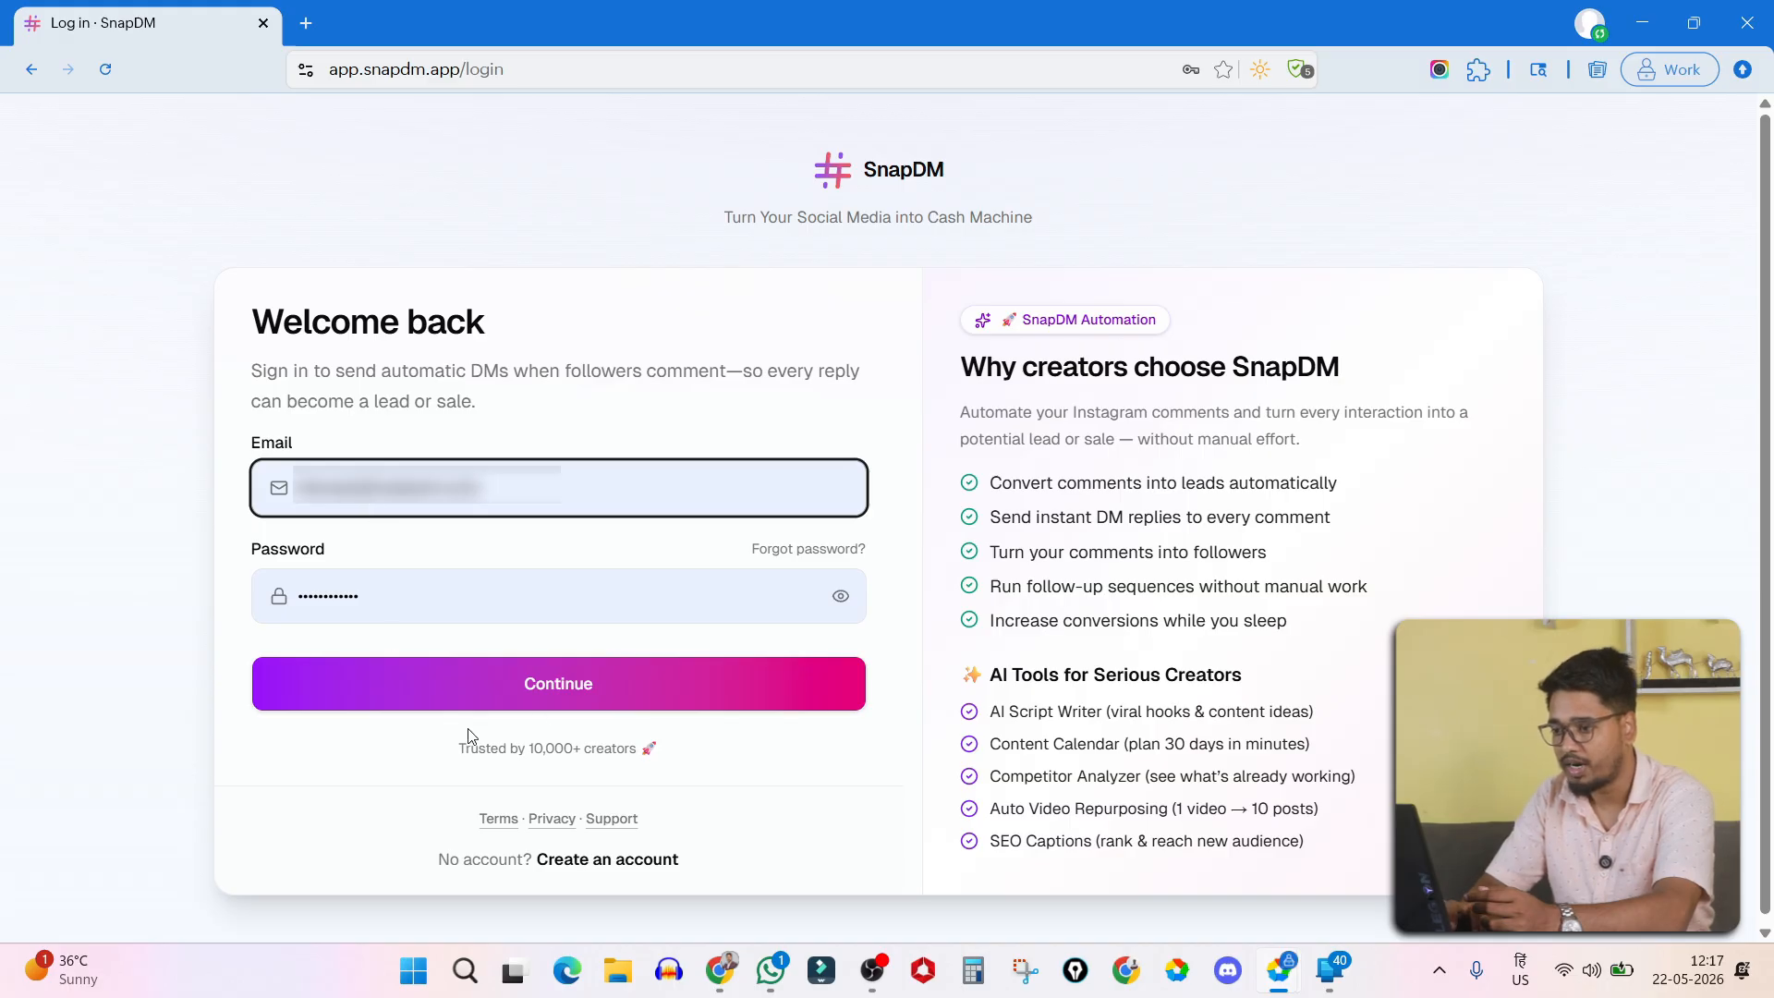
left_click(540, 695)
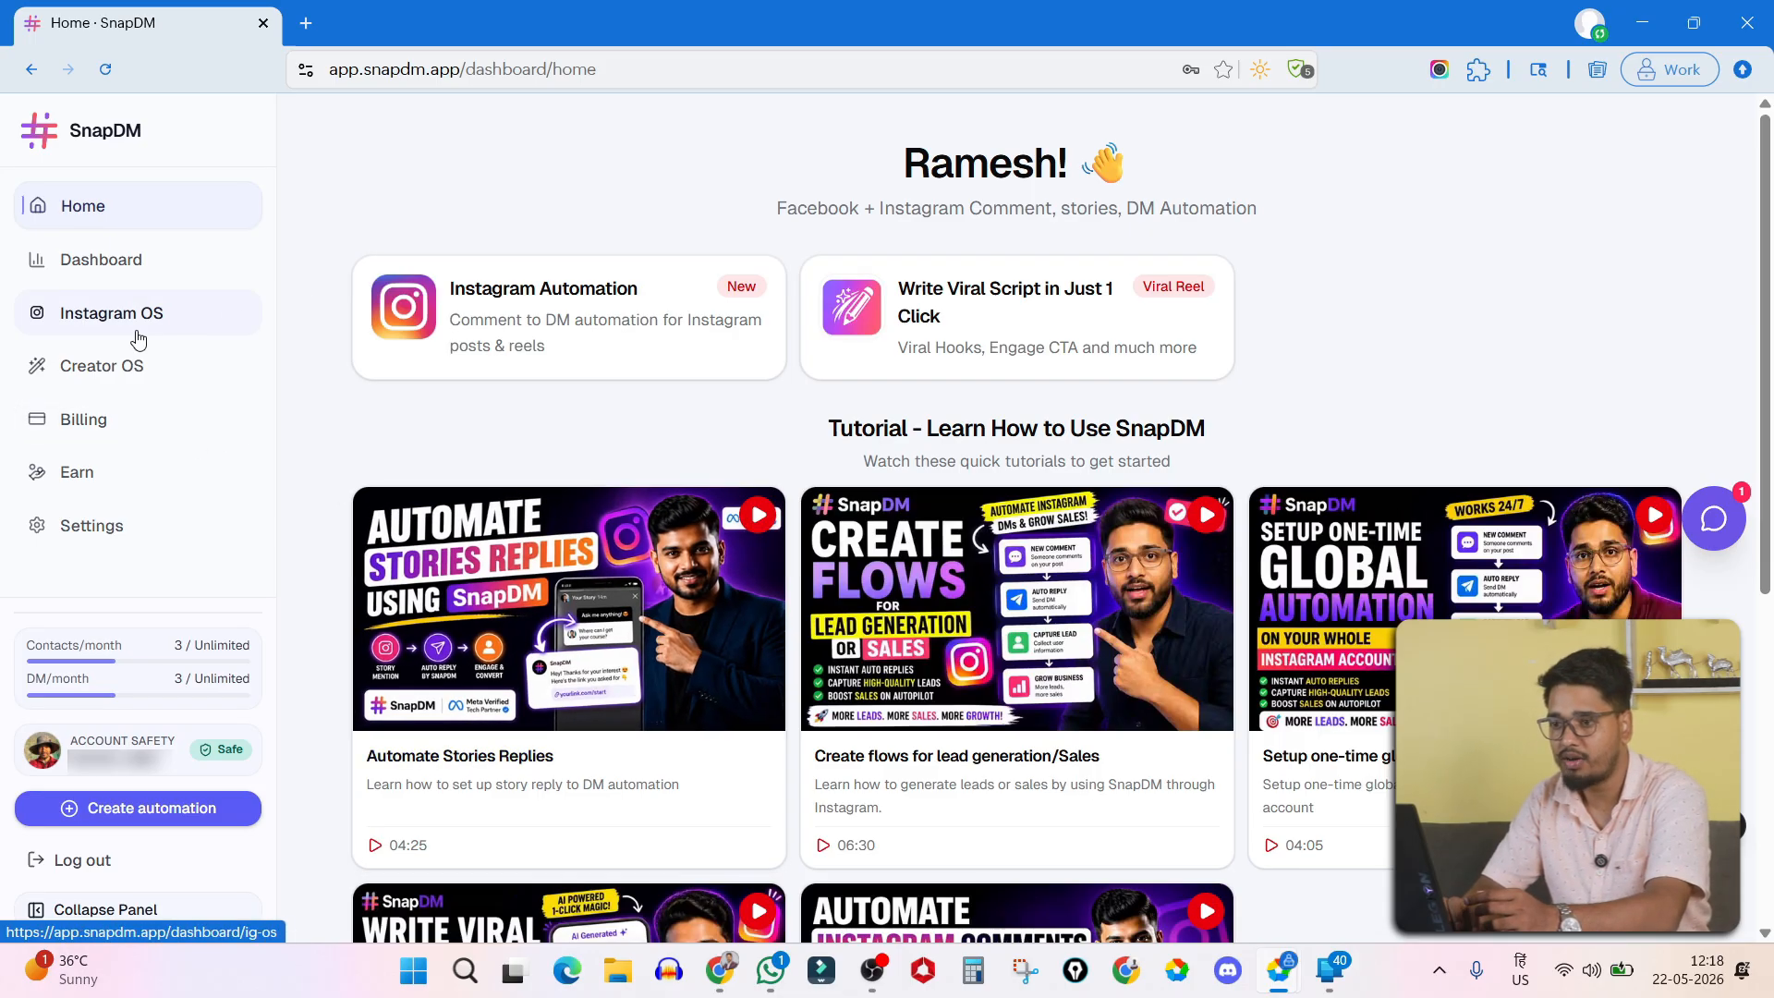
- Open the Instagram Accounts settings and check the account's connection status and the automation controls
scroll(391, 418, "down", 5)
scroll(393, 420, "up", 5)
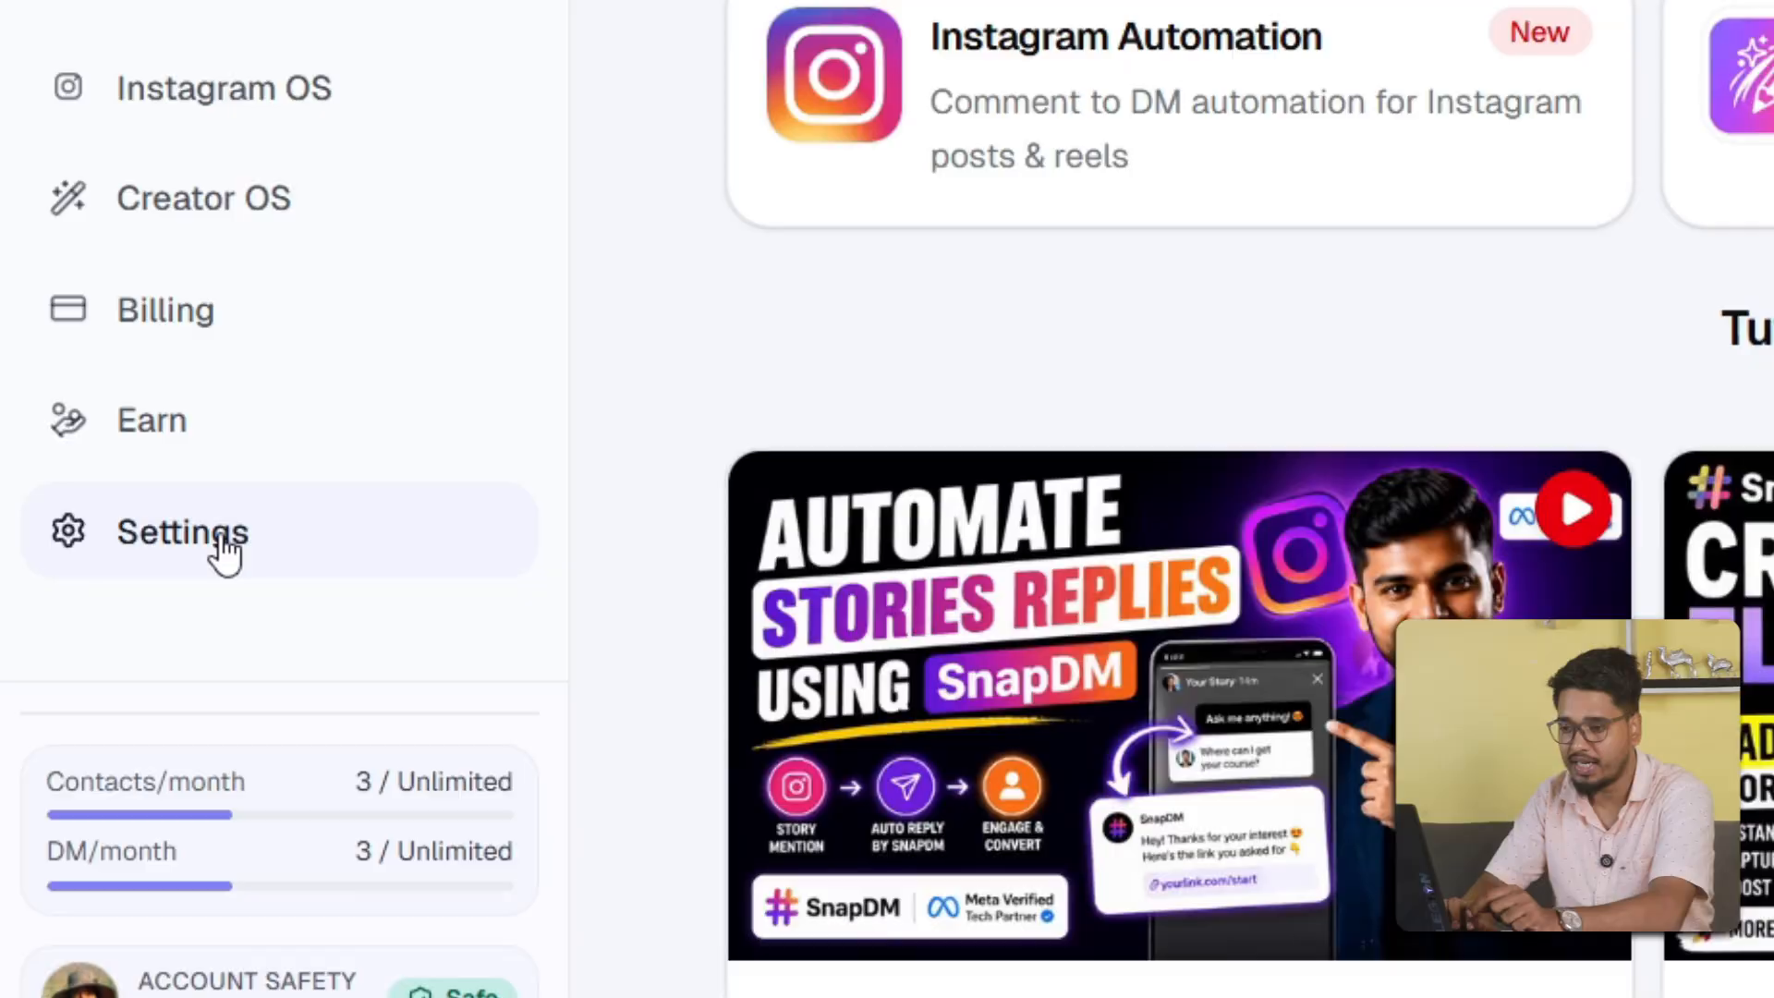
left_click(220, 544)
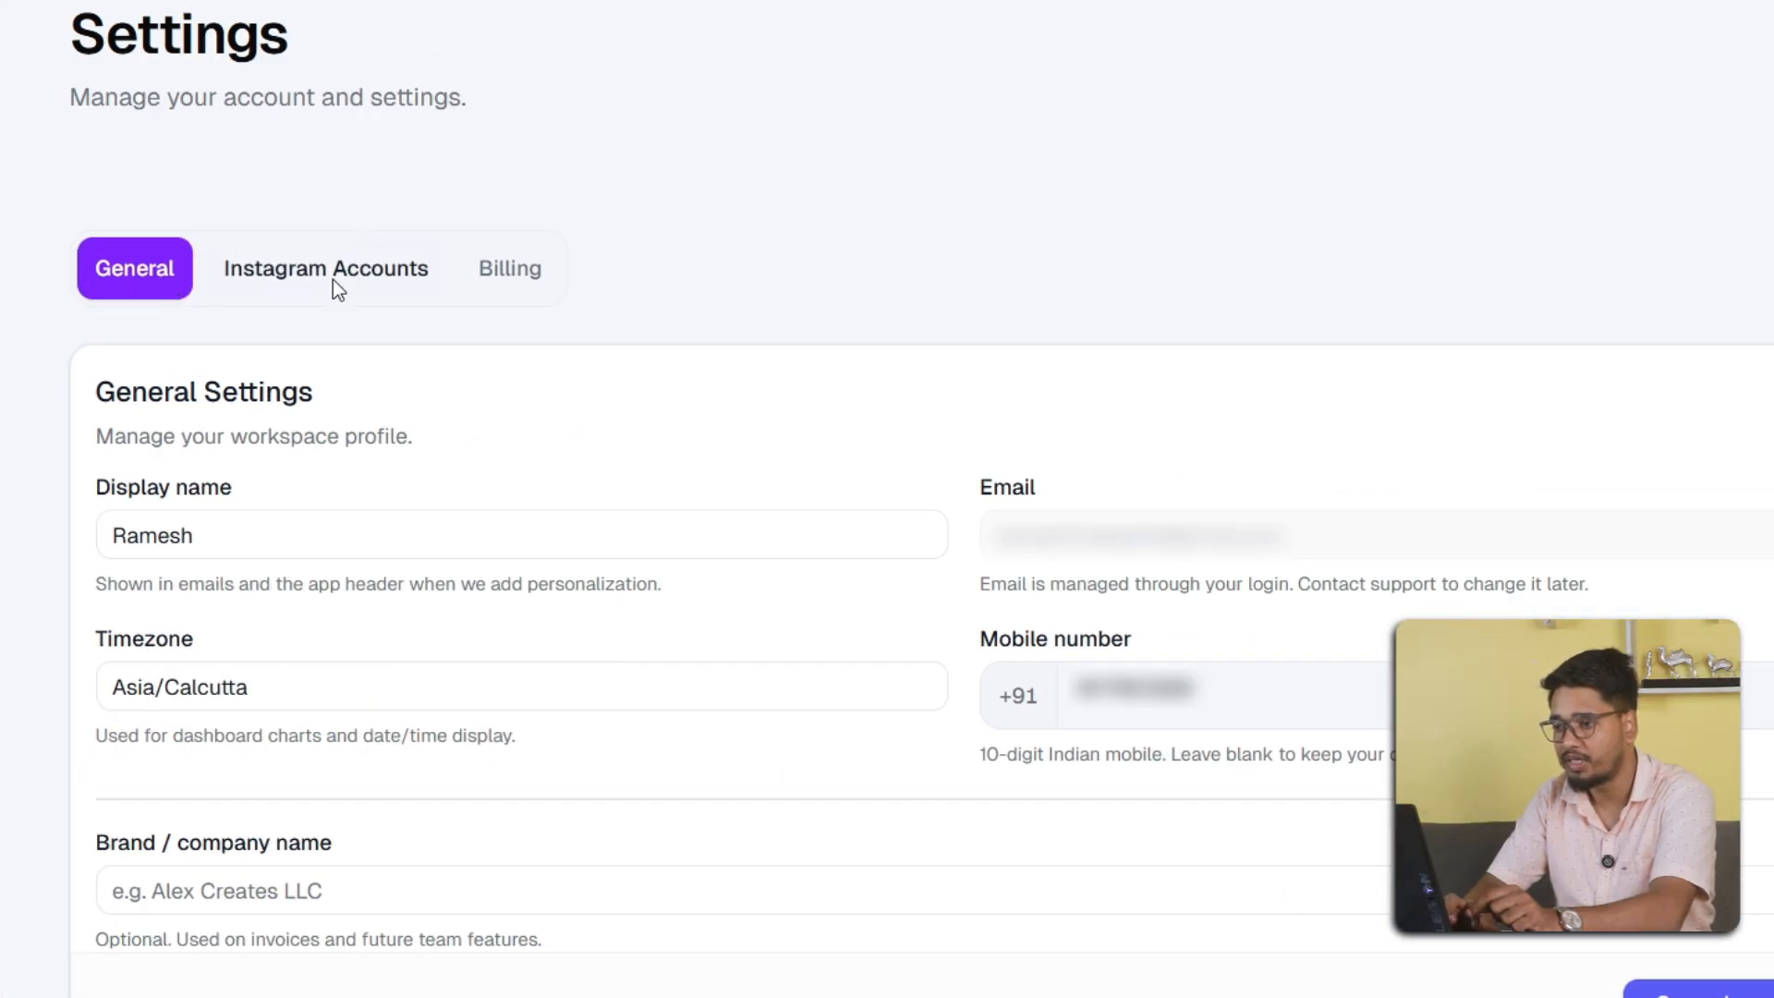
left_click(333, 279)
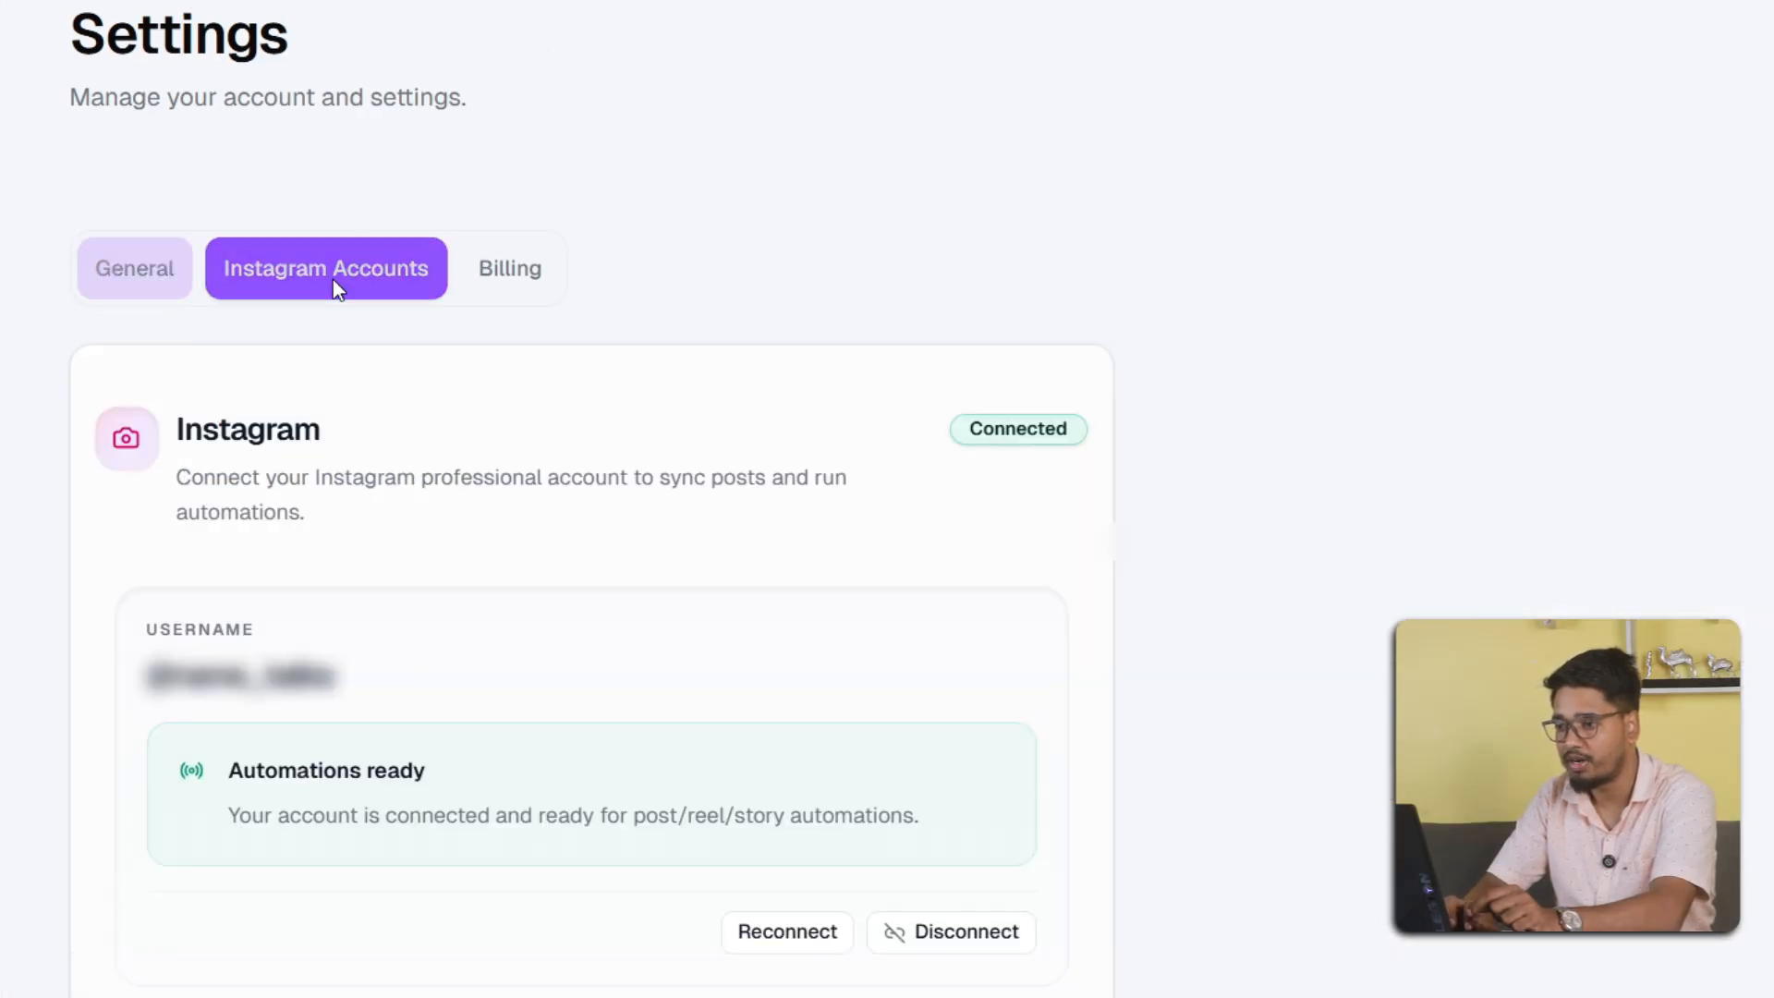
scroll(487, 531, "down", 3)
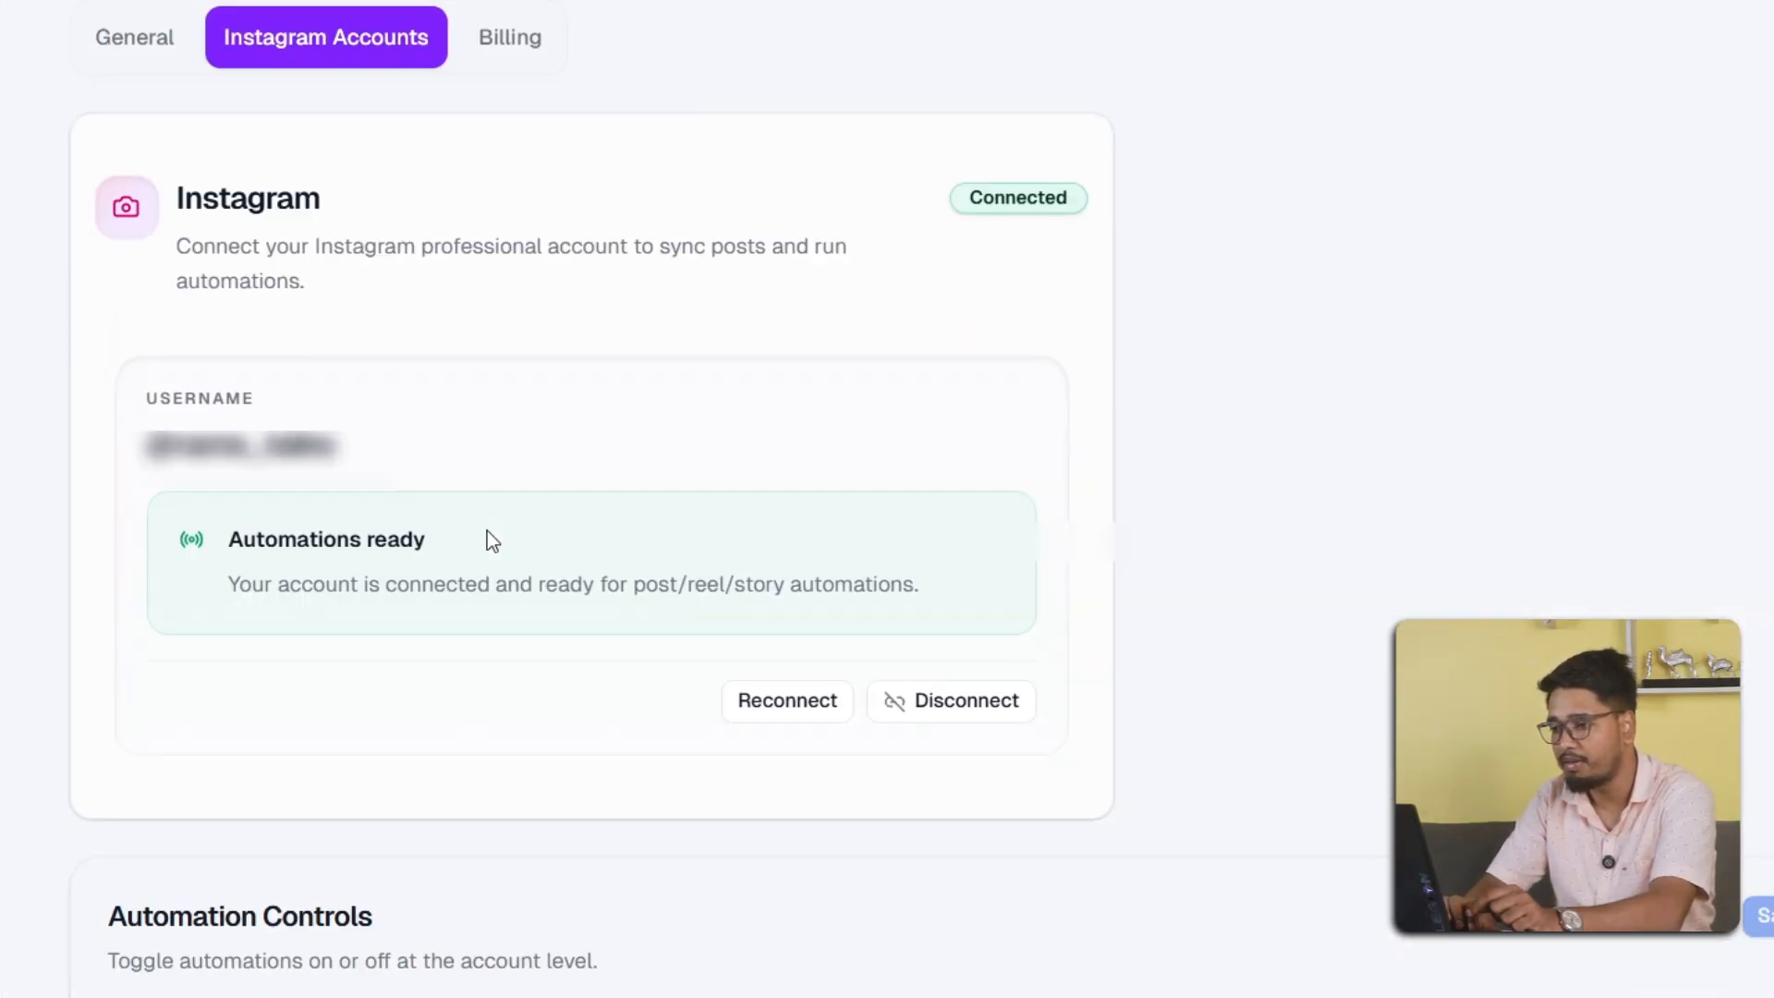
scroll(440, 674, "down", 3)
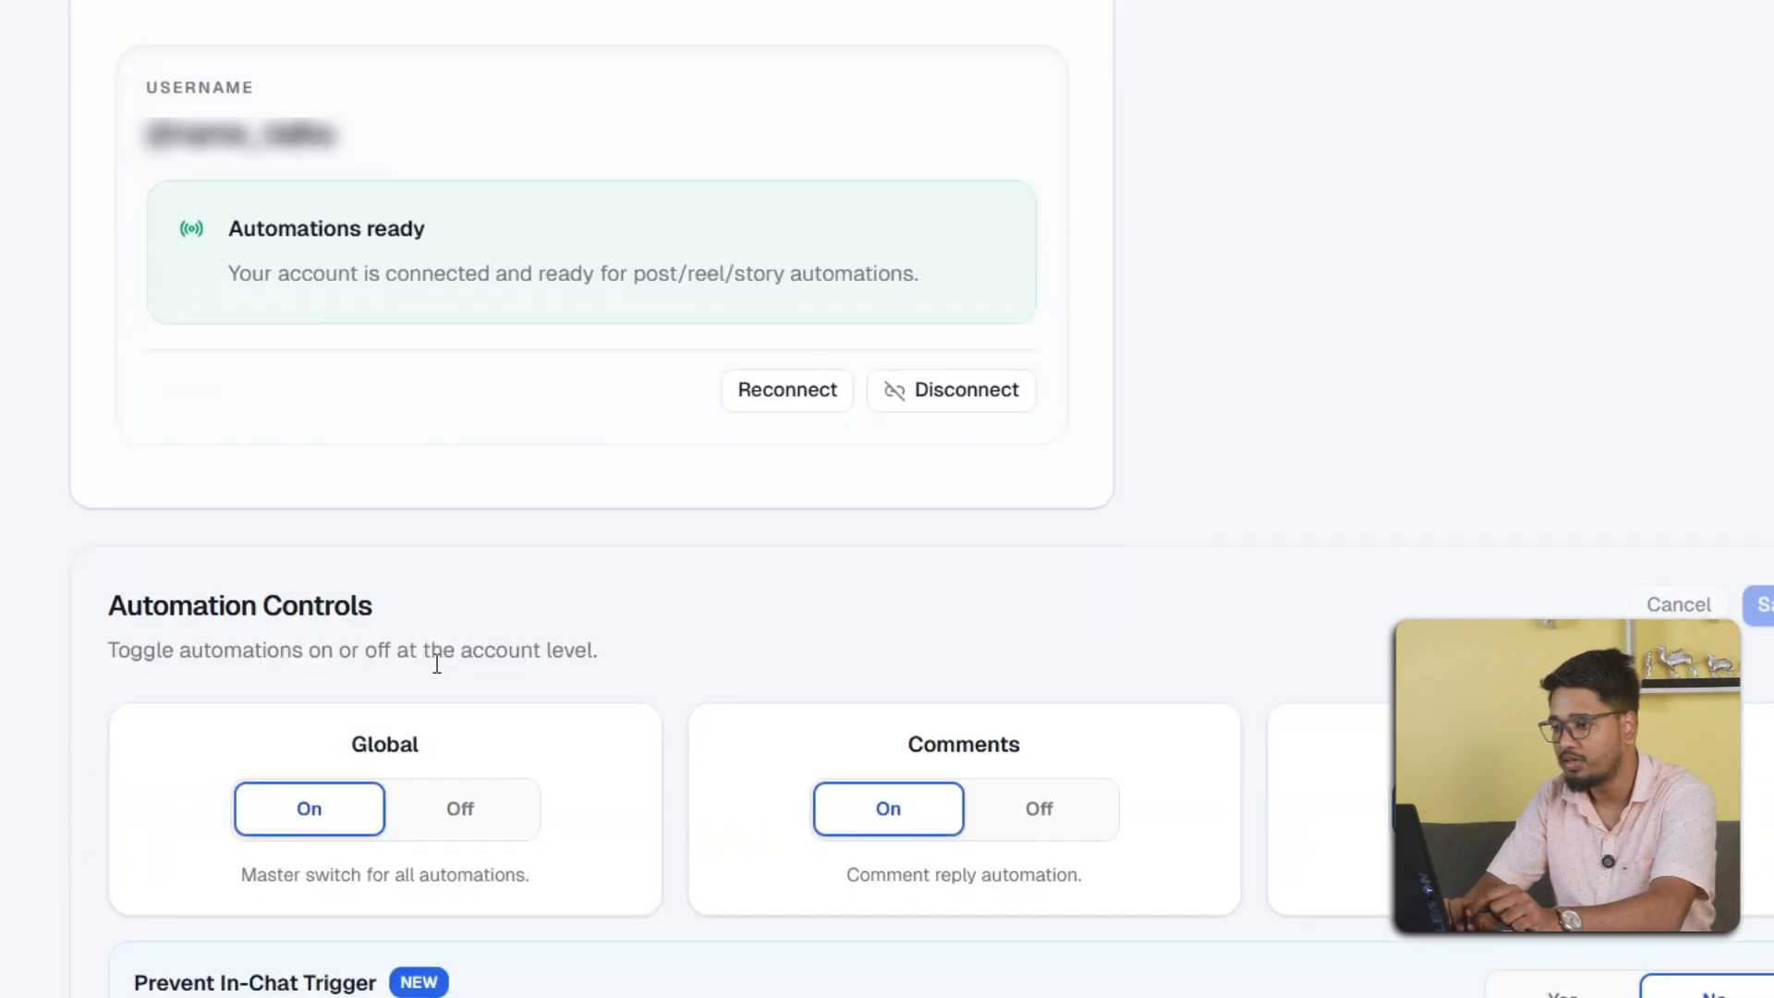
scroll(440, 674, "up", 3)
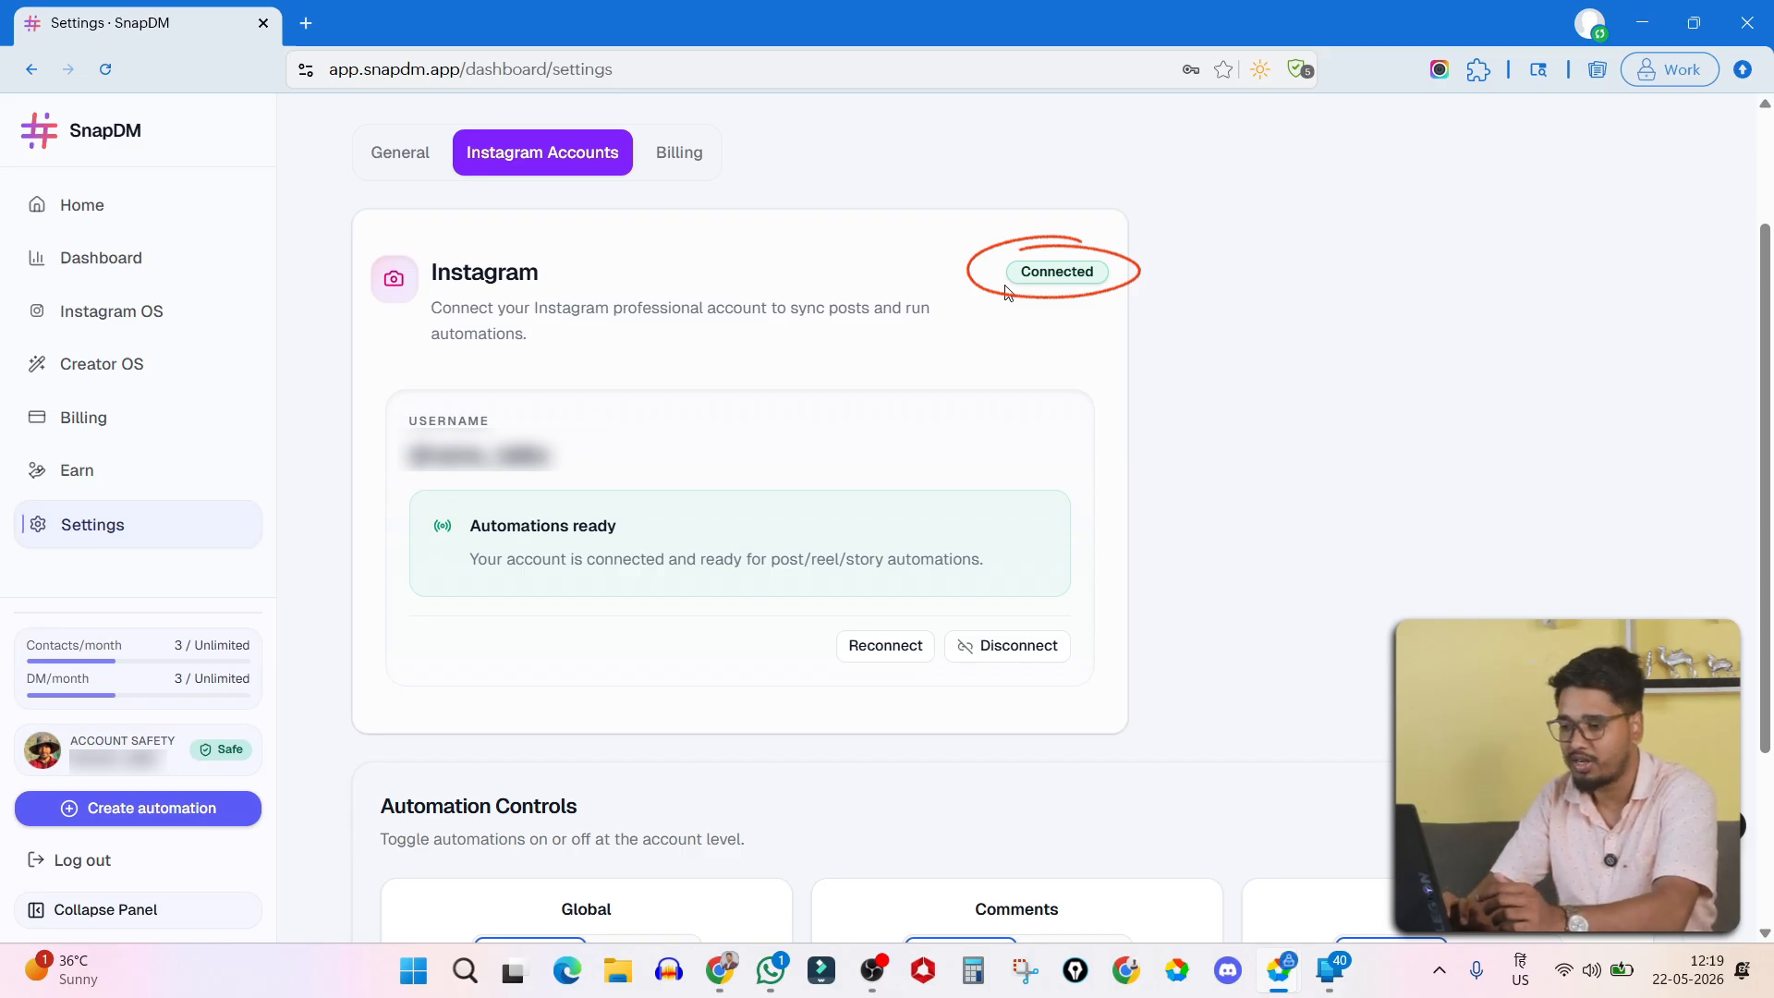
scroll(1007, 292, "up", 2)
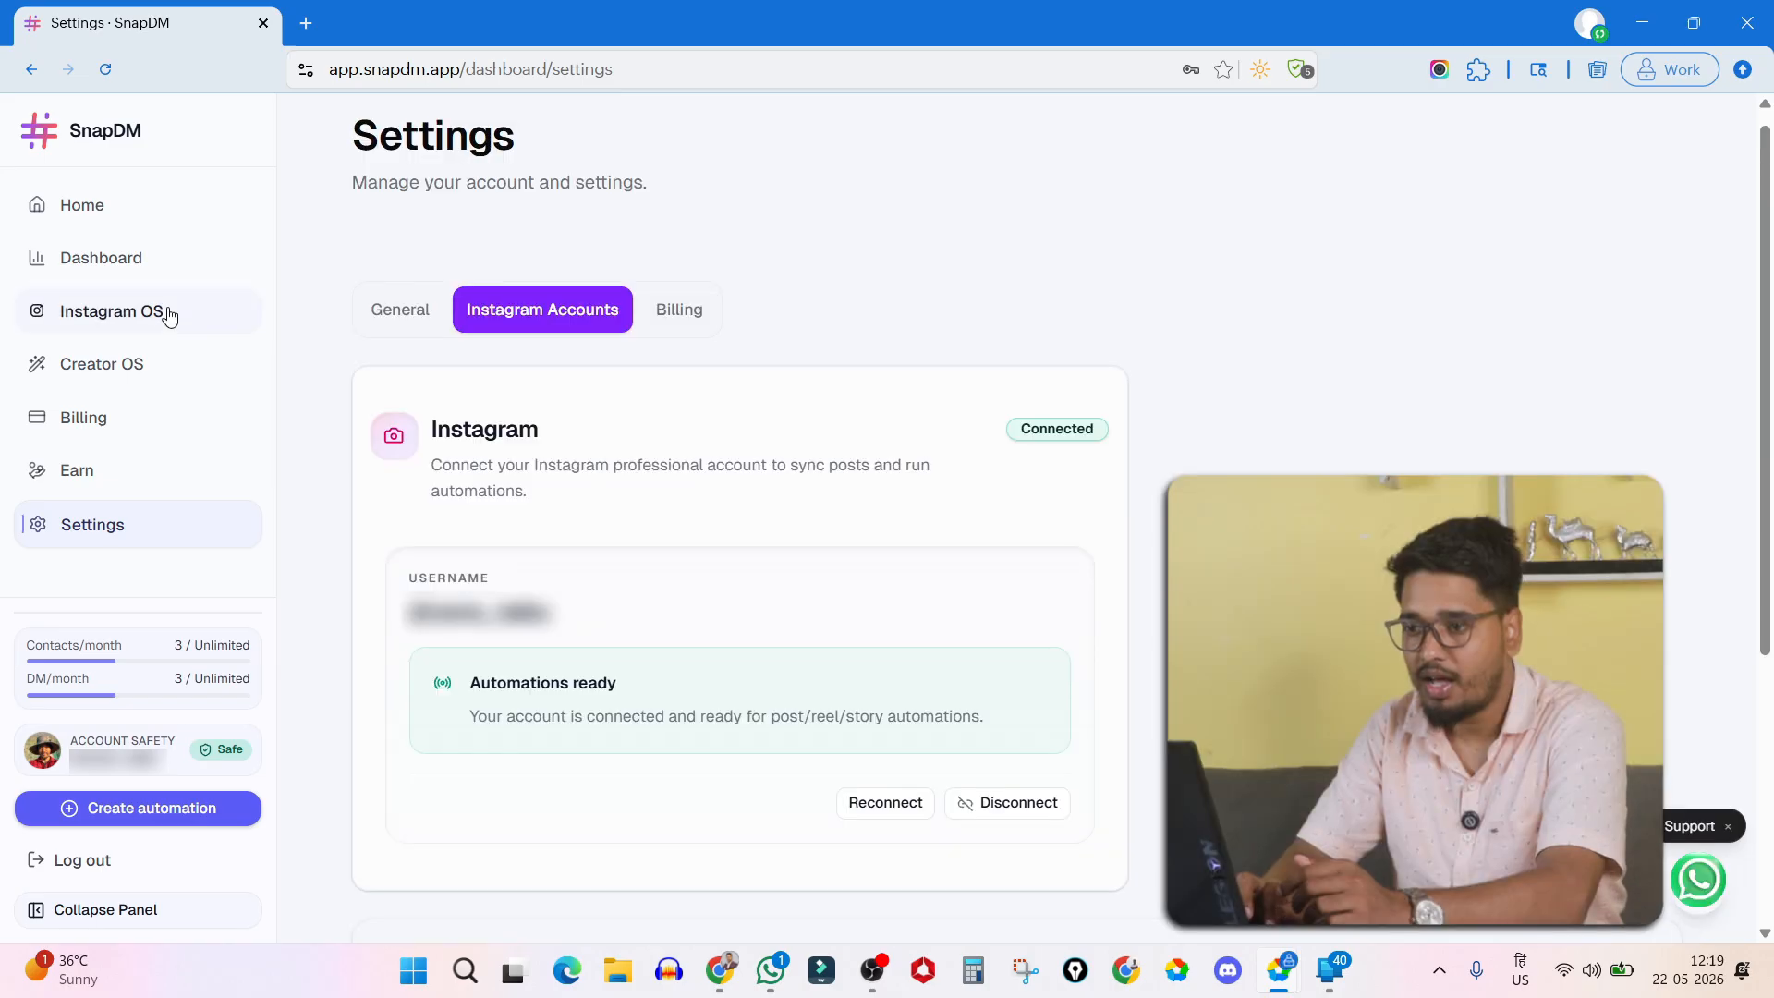
- Open Instagram OS and start a new automation for the May 20 reel "Kyon sahi kah raha hun na???"
left_click(108, 220)
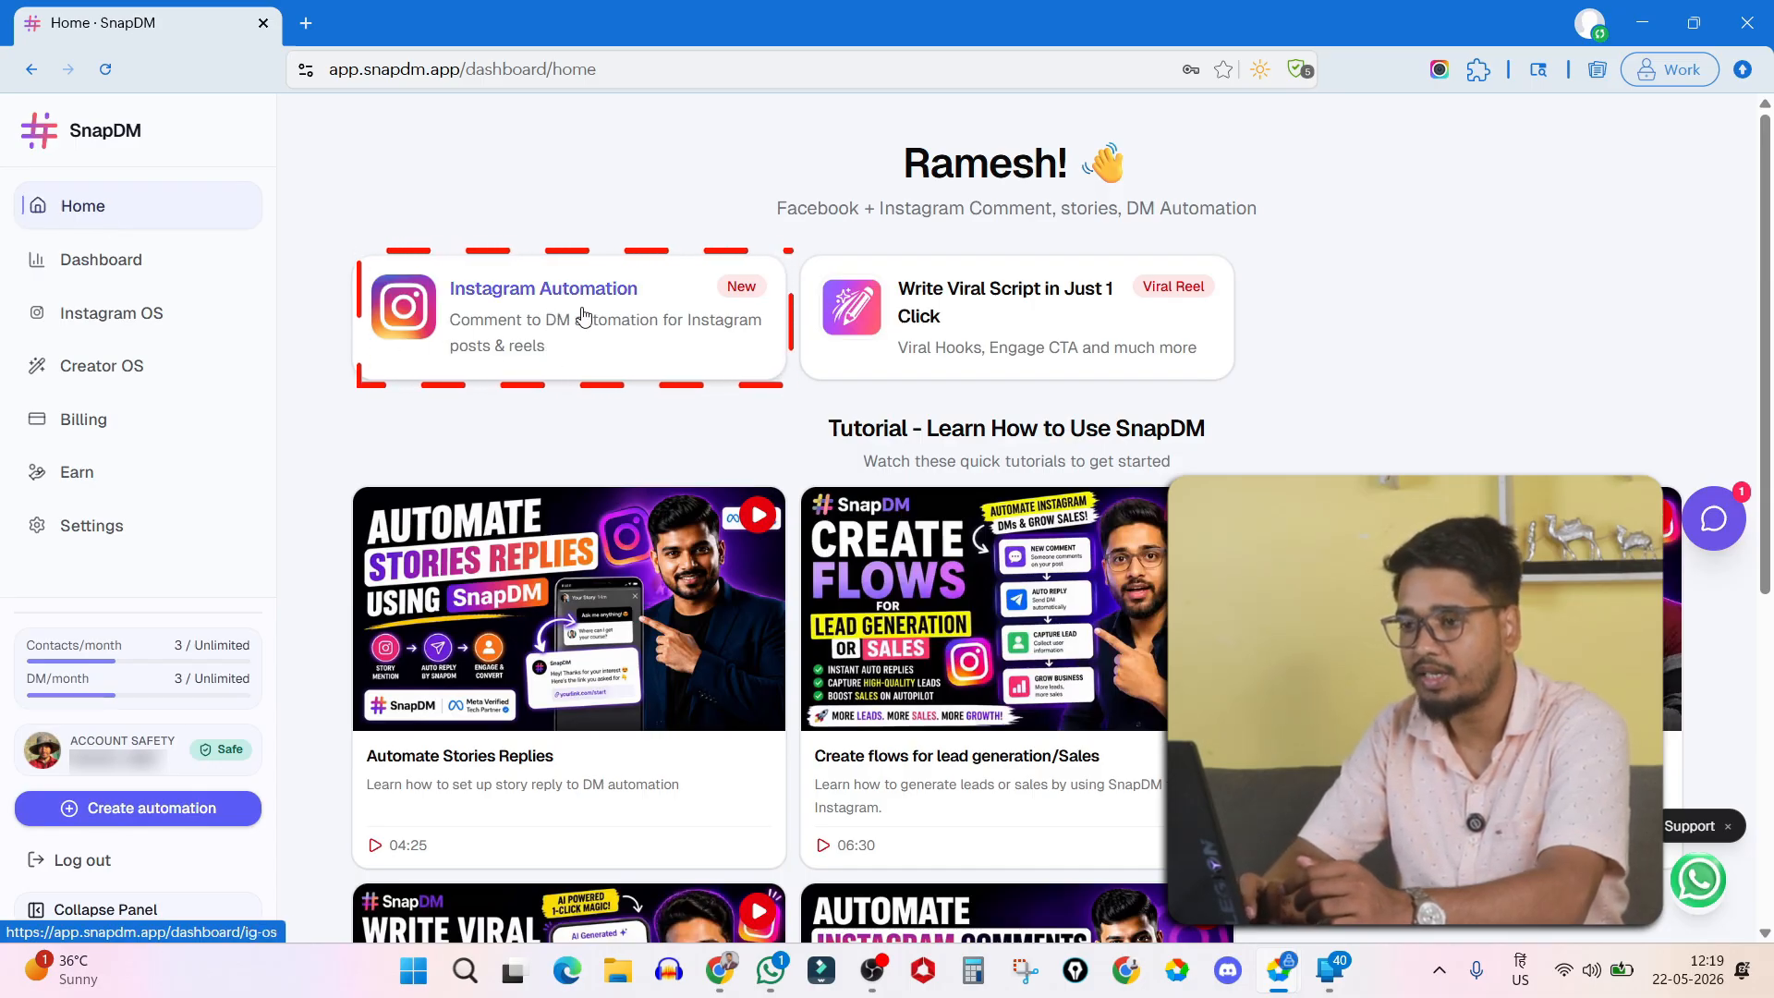
left_click(141, 318)
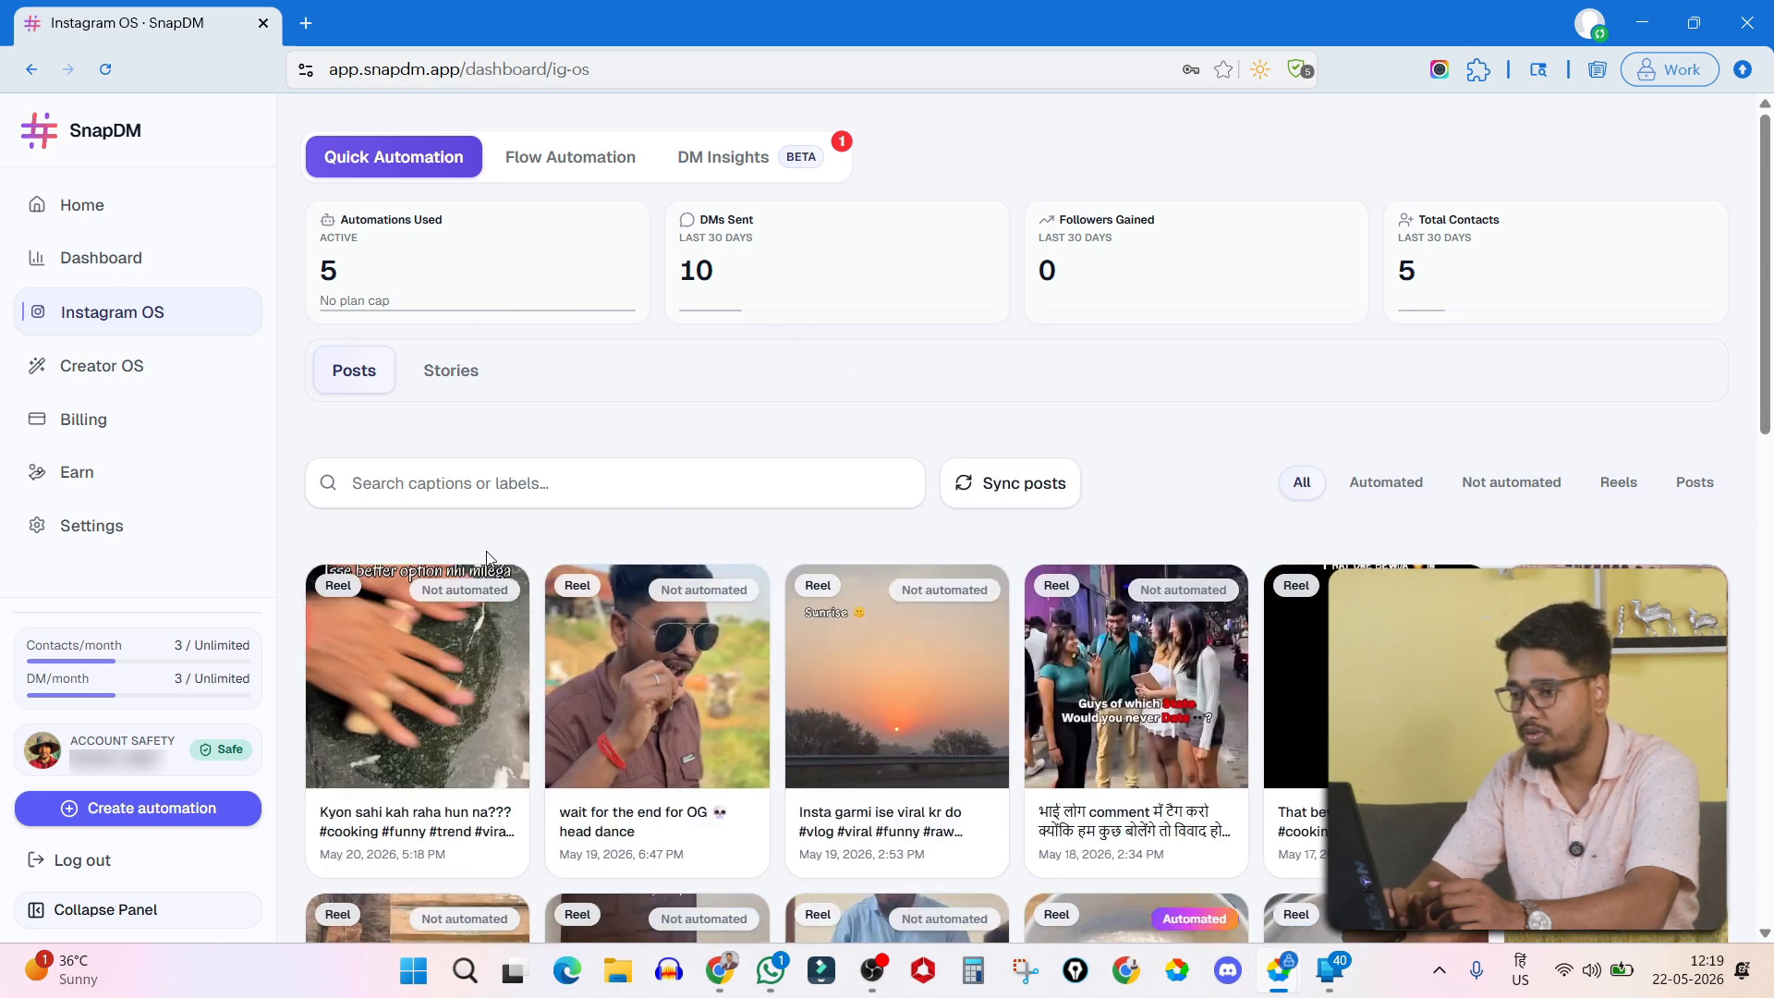
scroll(496, 584, "down", 4)
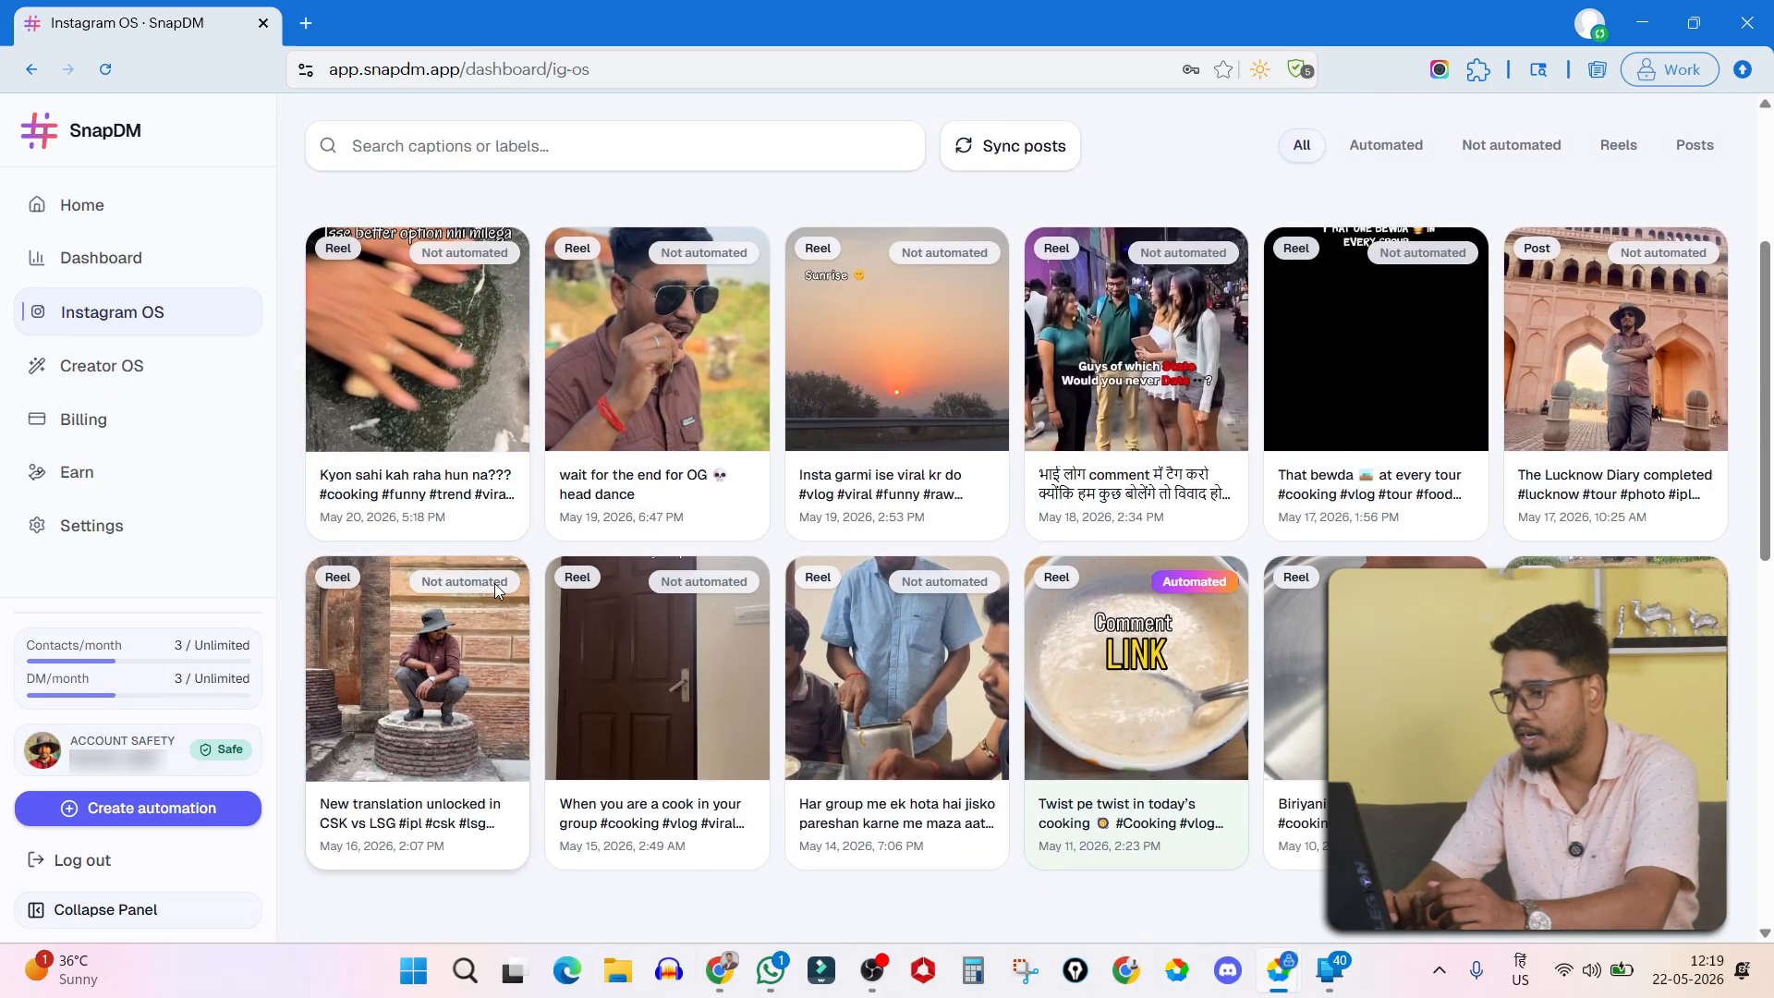
scroll(495, 584, "down", 1)
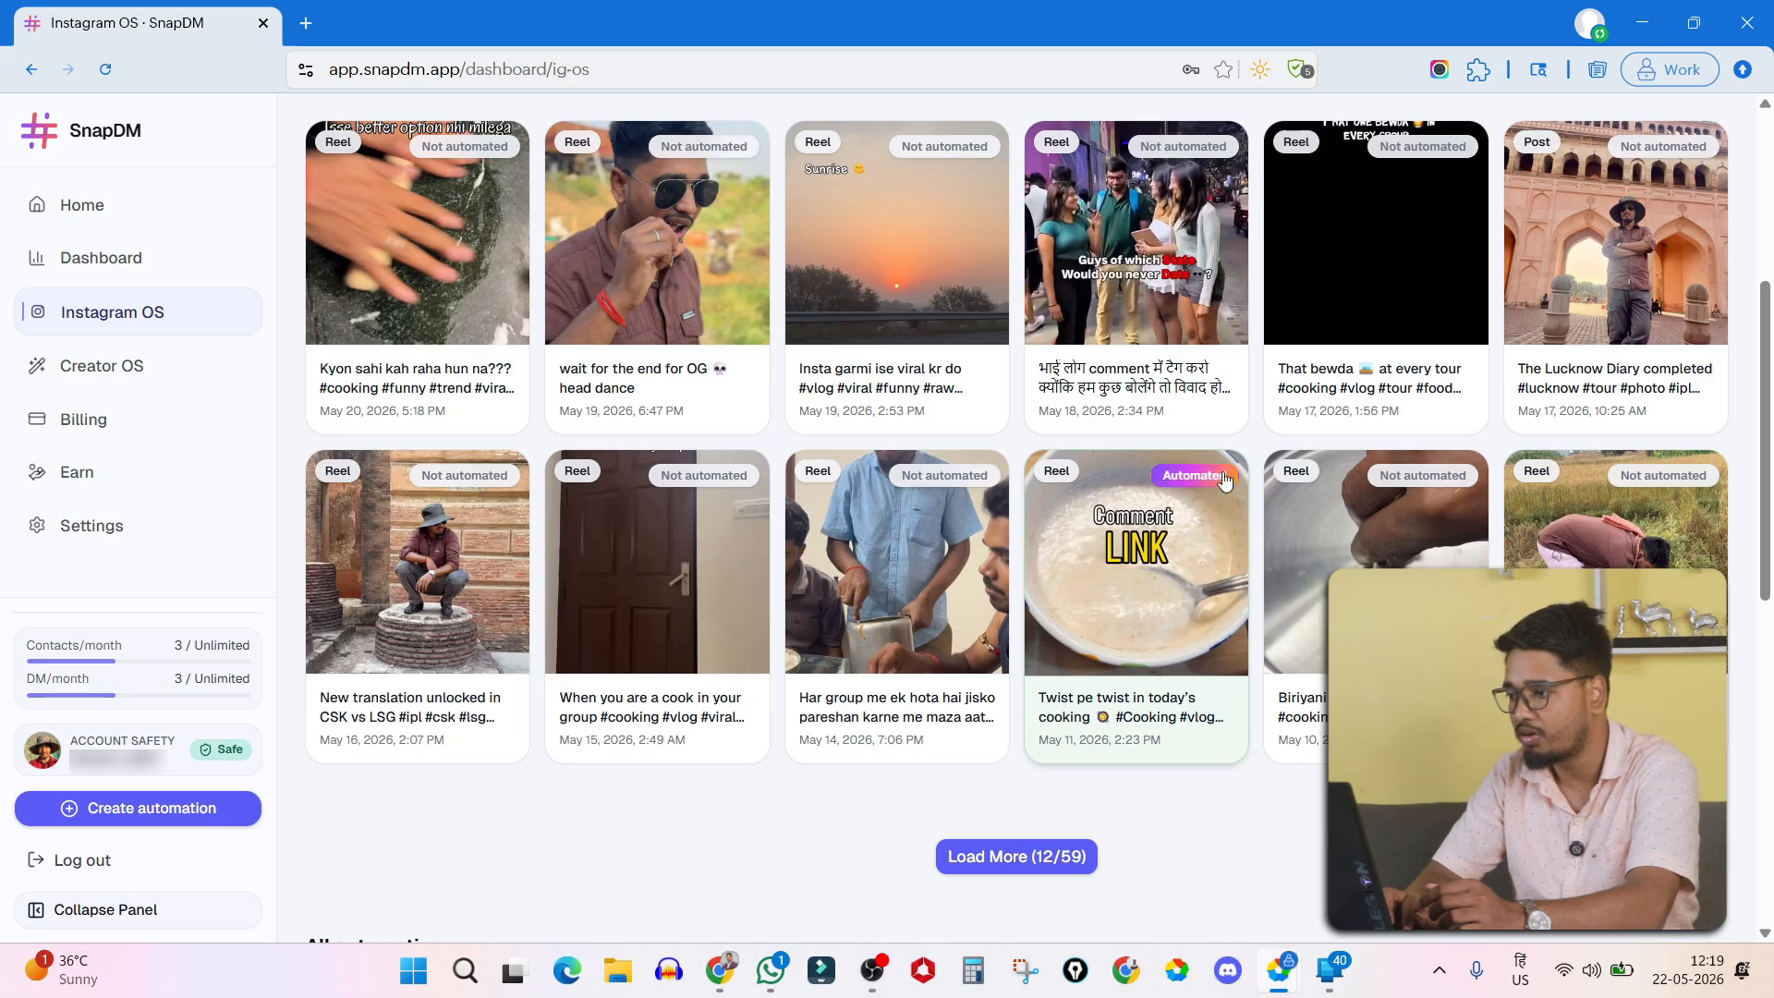
scroll(534, 588, "up", 3)
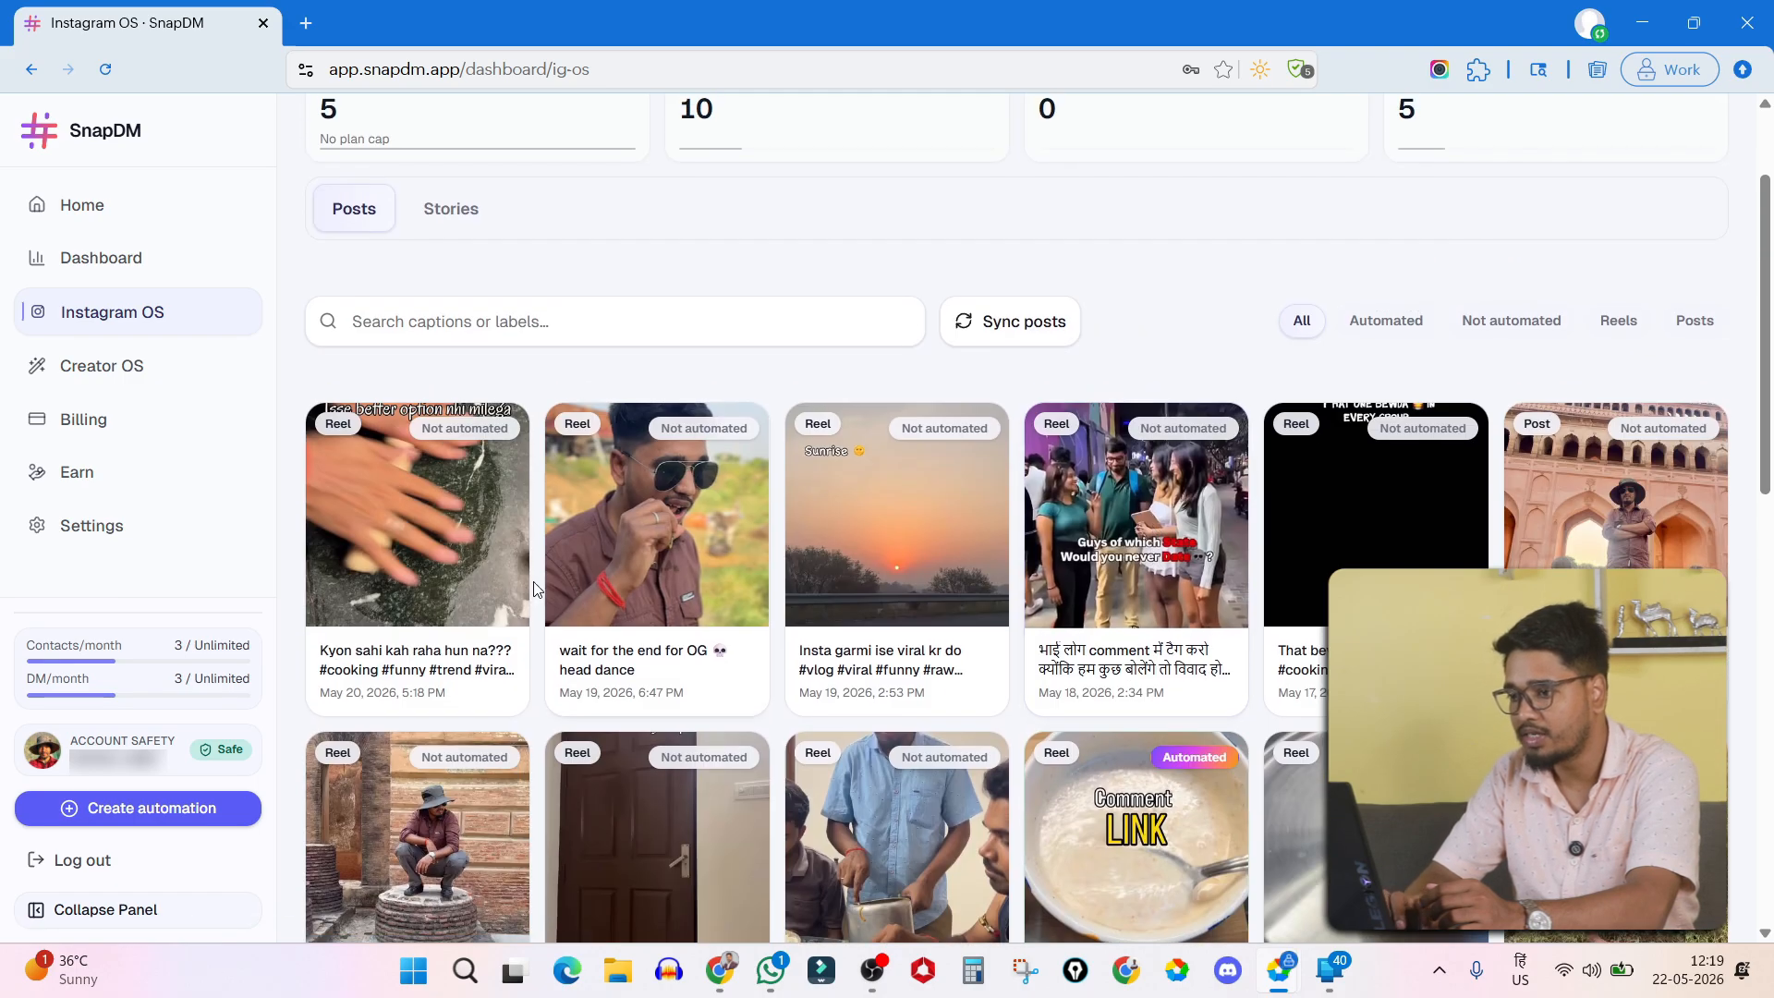
left_click(429, 551)
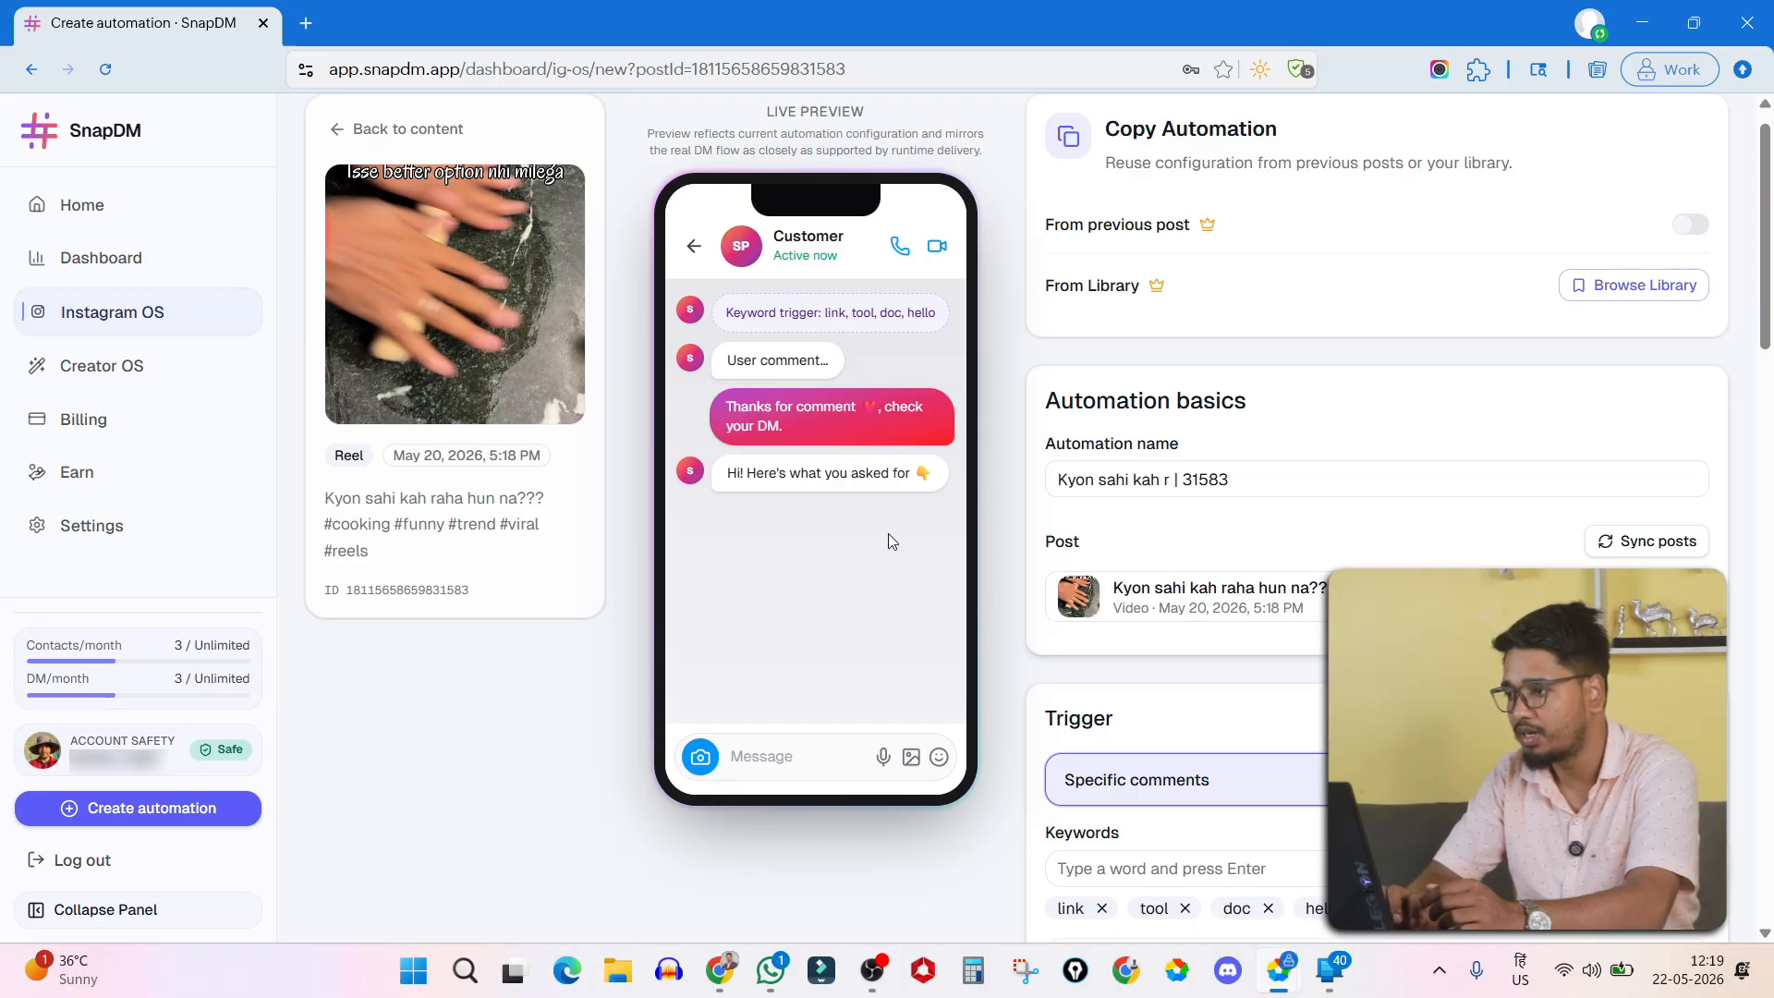
- Switch the automation's trigger to All comments and back to Specific comments
scroll(1272, 492, "up", 1)
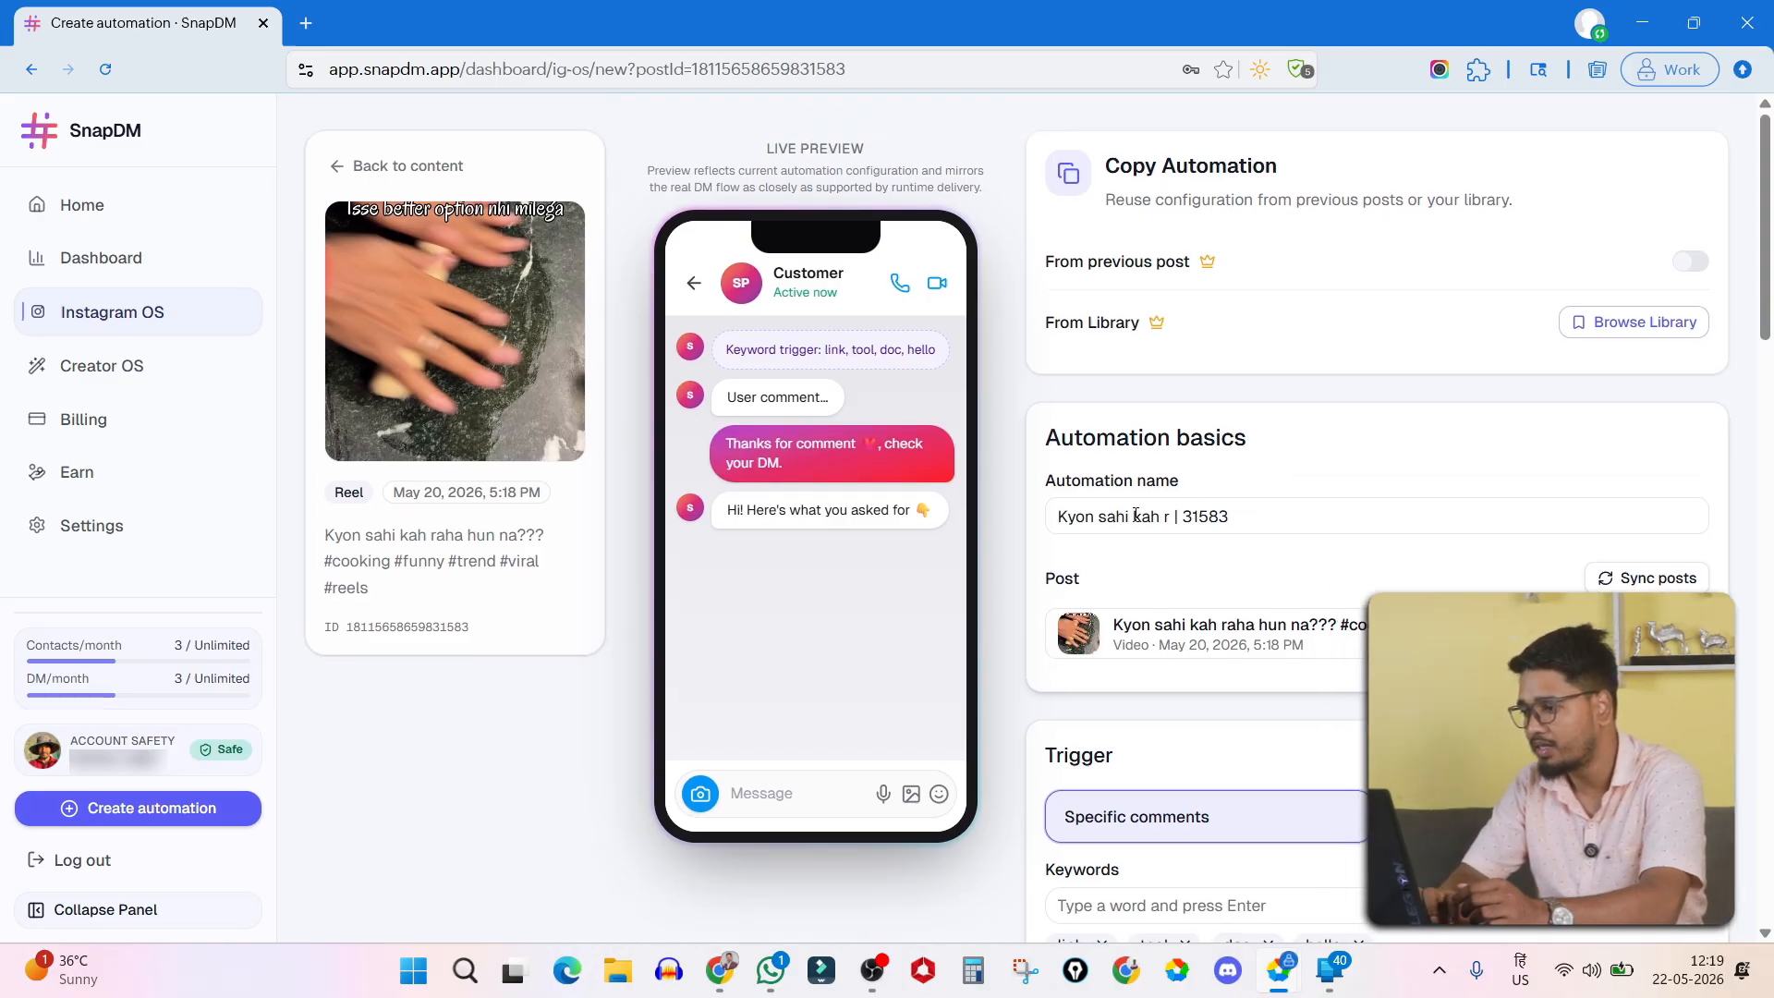
scroll(1215, 525, "down", 4)
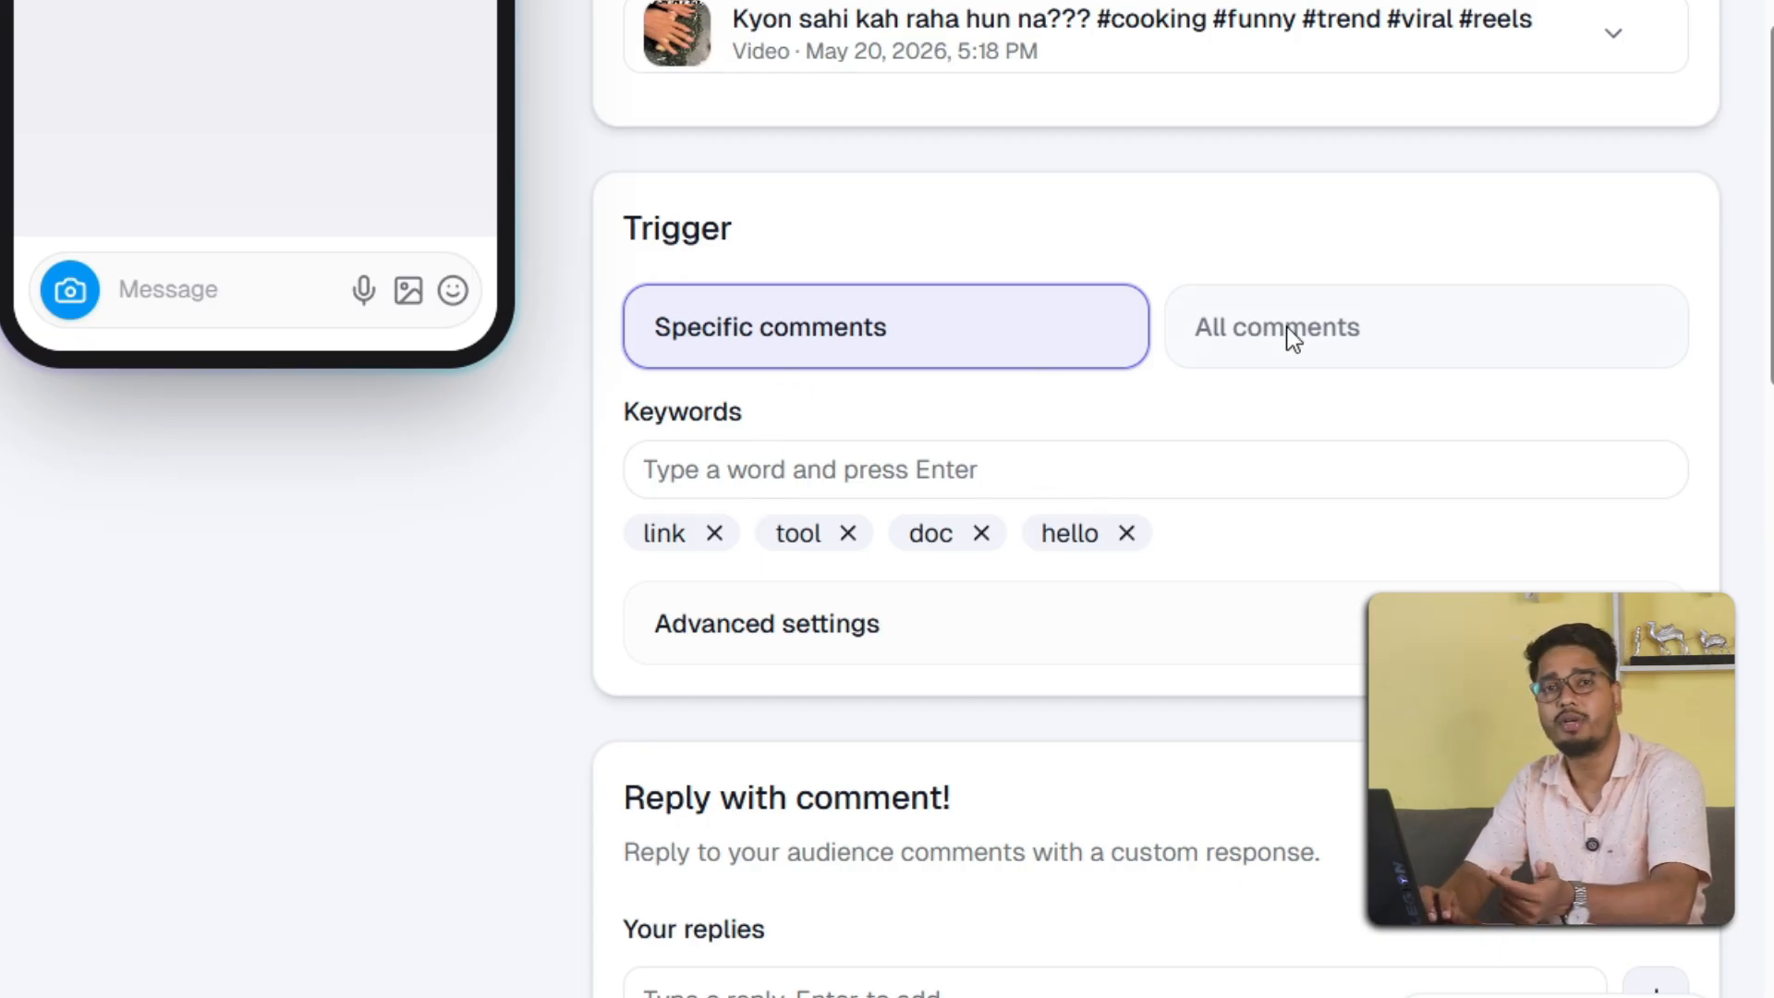
left_click(1242, 341)
left_click(978, 338)
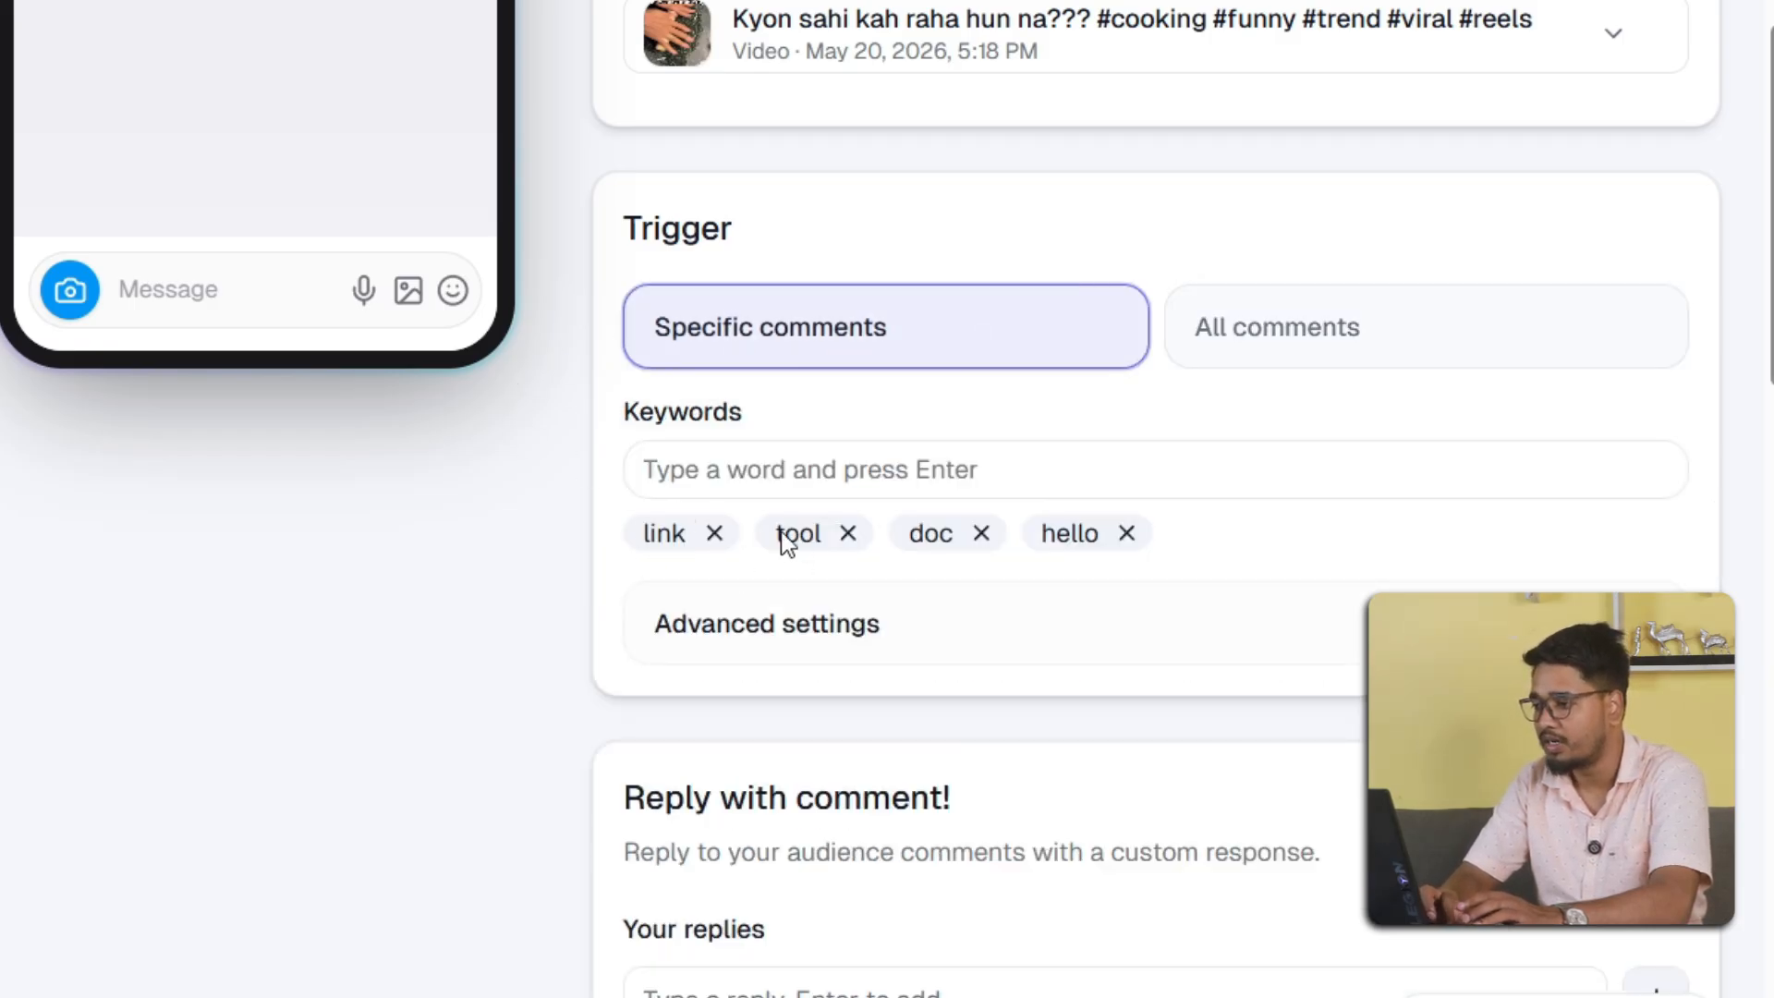
- Replace the trigger keywords "hello" and "doc" with the keyword "recipe"
left_click(1126, 533)
left_click(825, 453)
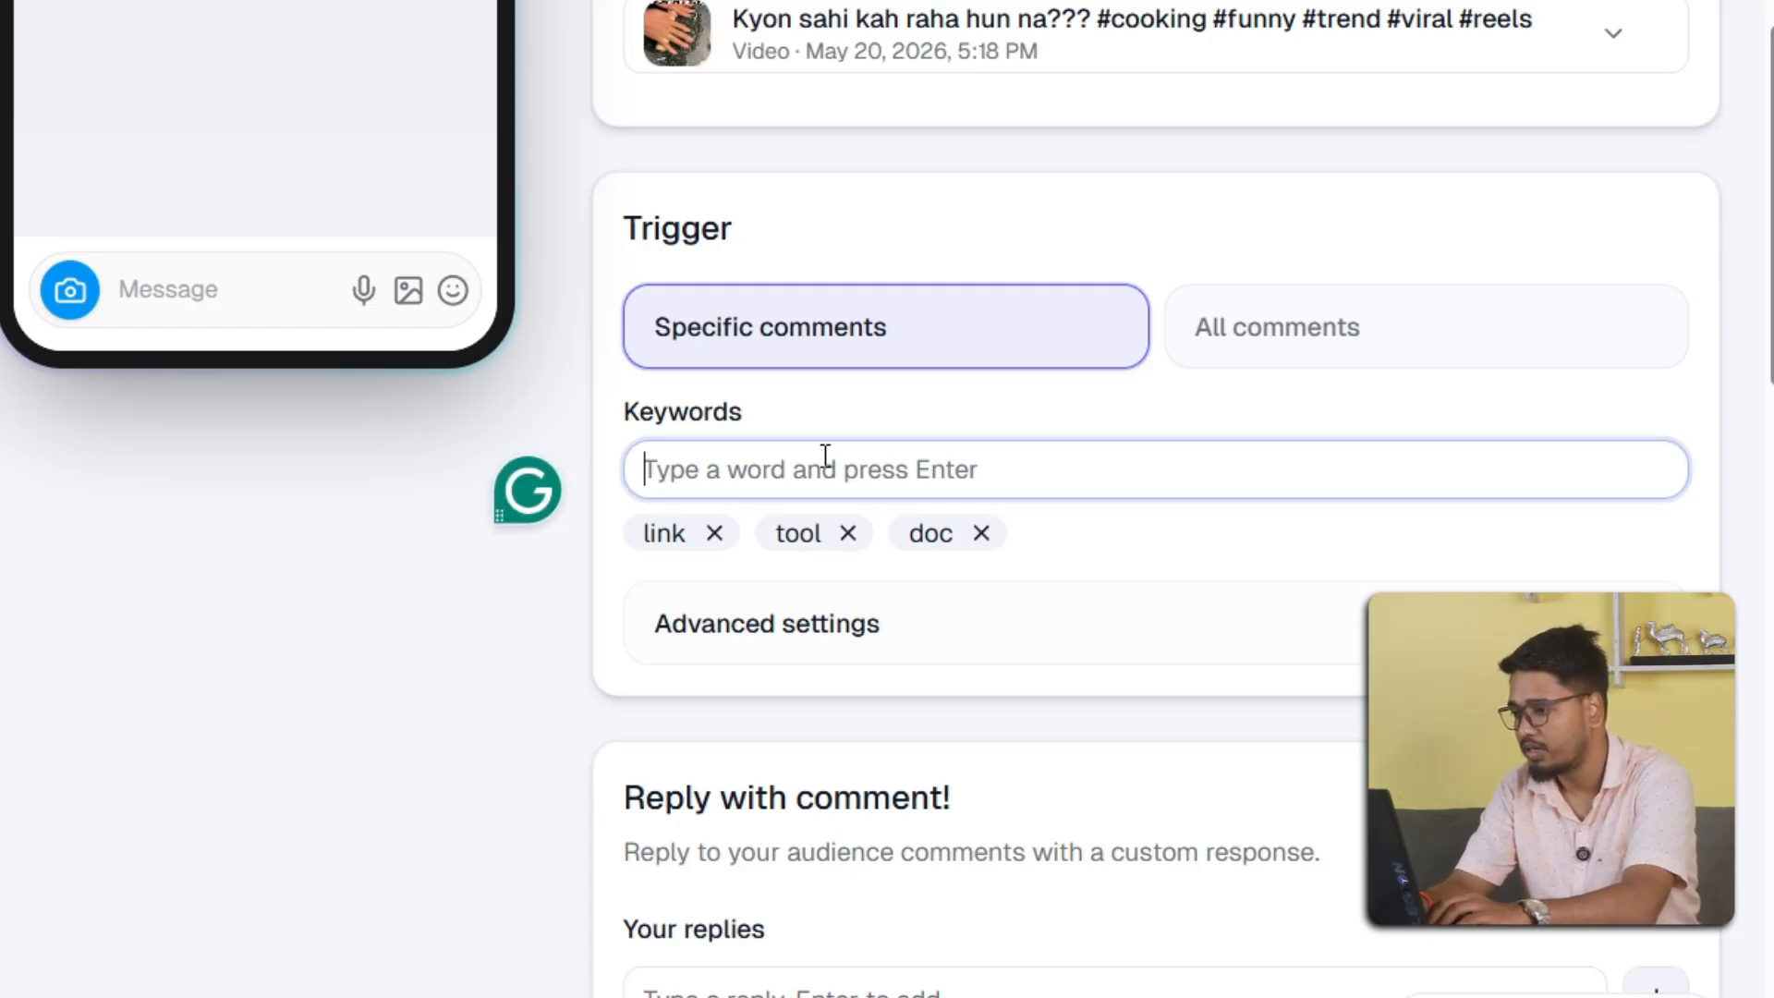
type("recipe")
key("Return")
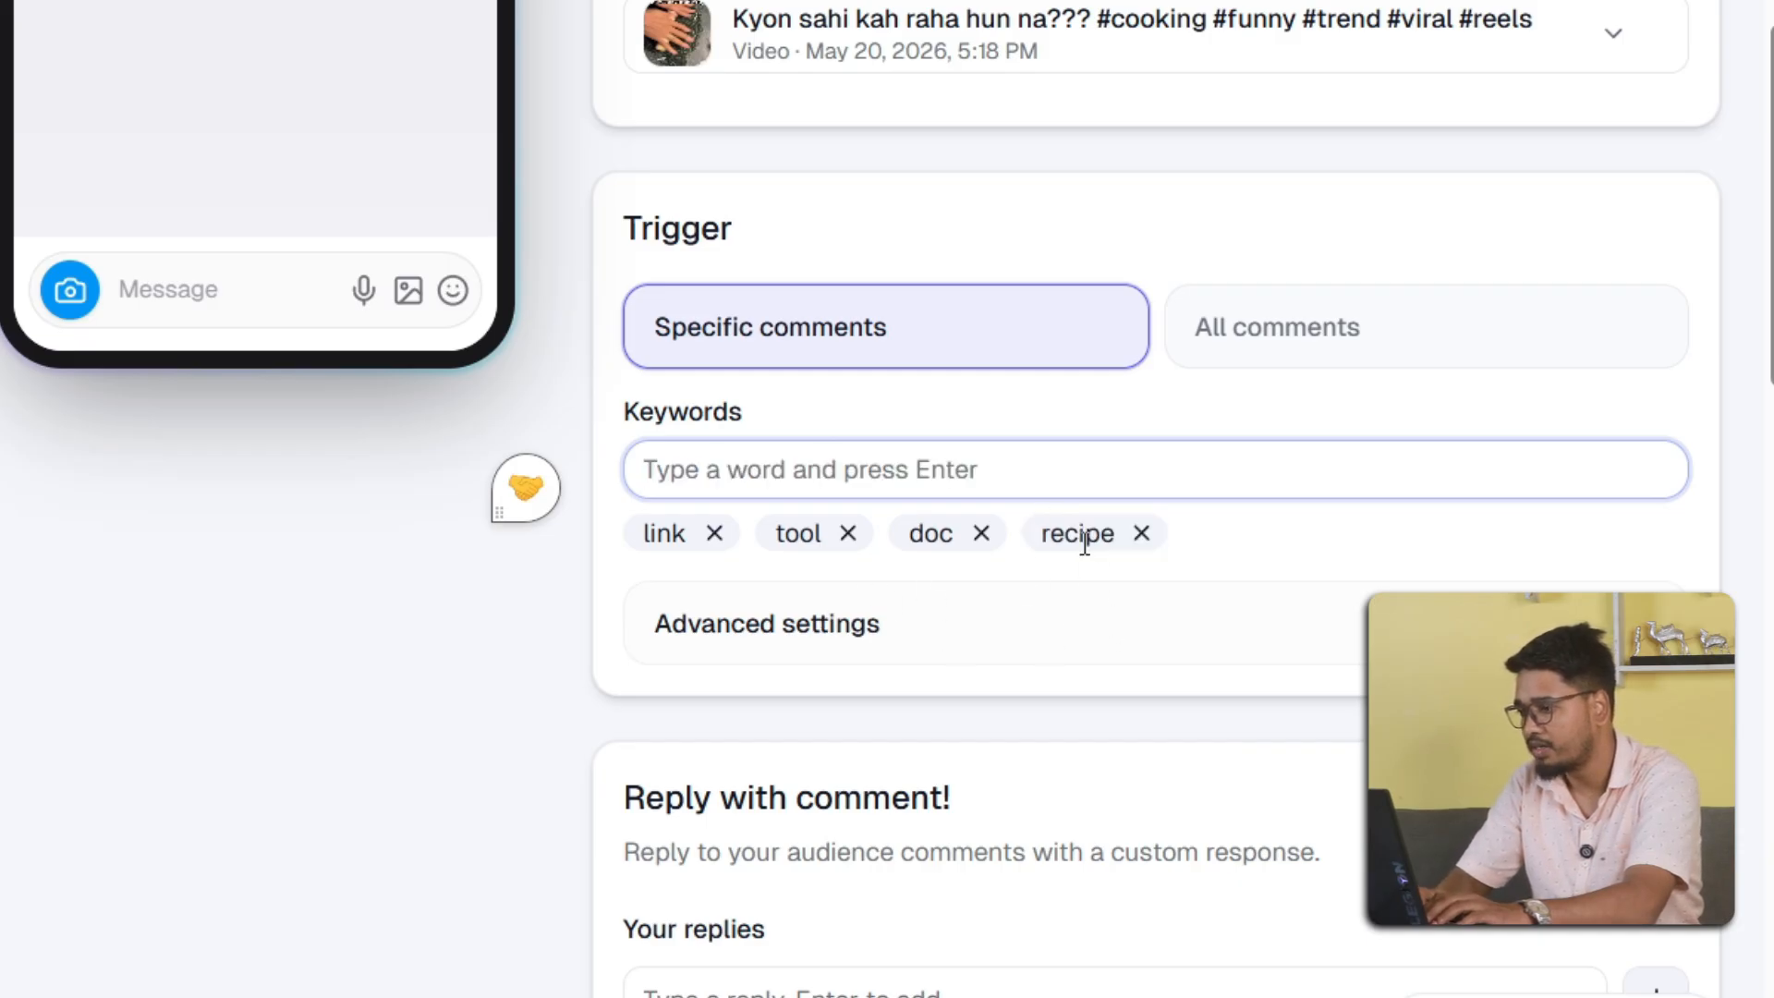
left_click(981, 535)
- Add "reply" to the custom comment replies and include AI comment replies to prevent comment spam
scroll(793, 665, "down", 4)
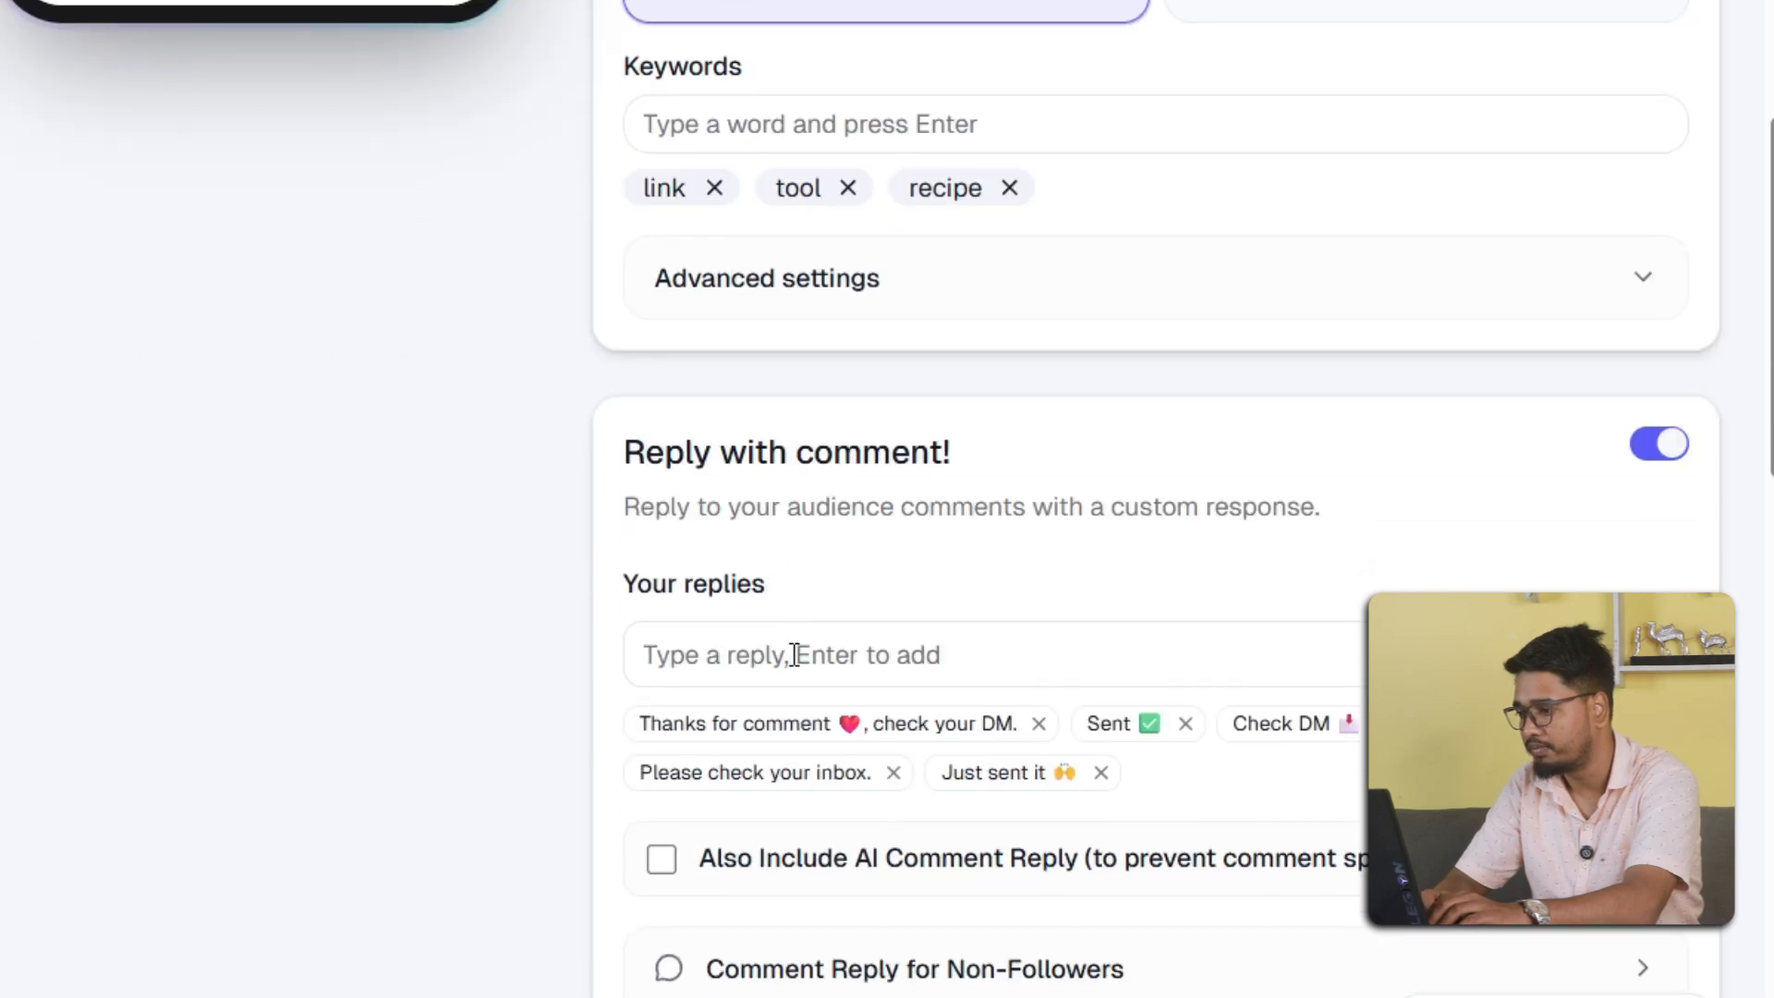
scroll(922, 622, "down", 3)
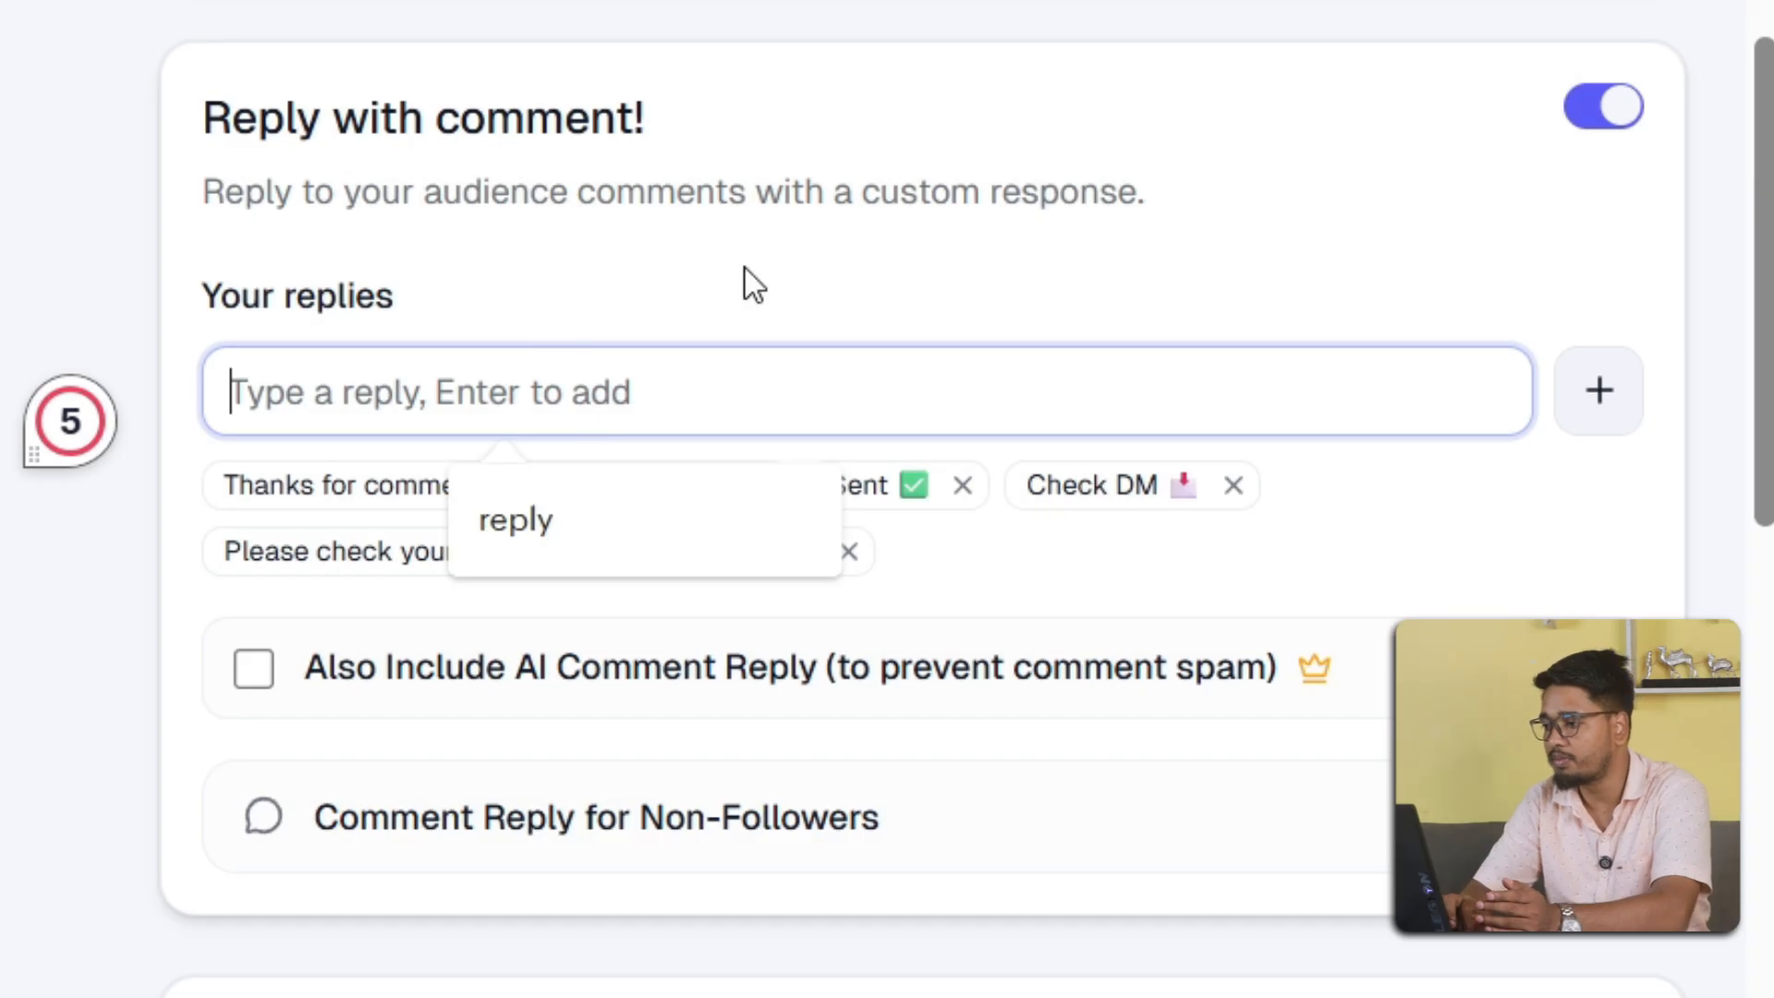
left_click(746, 268)
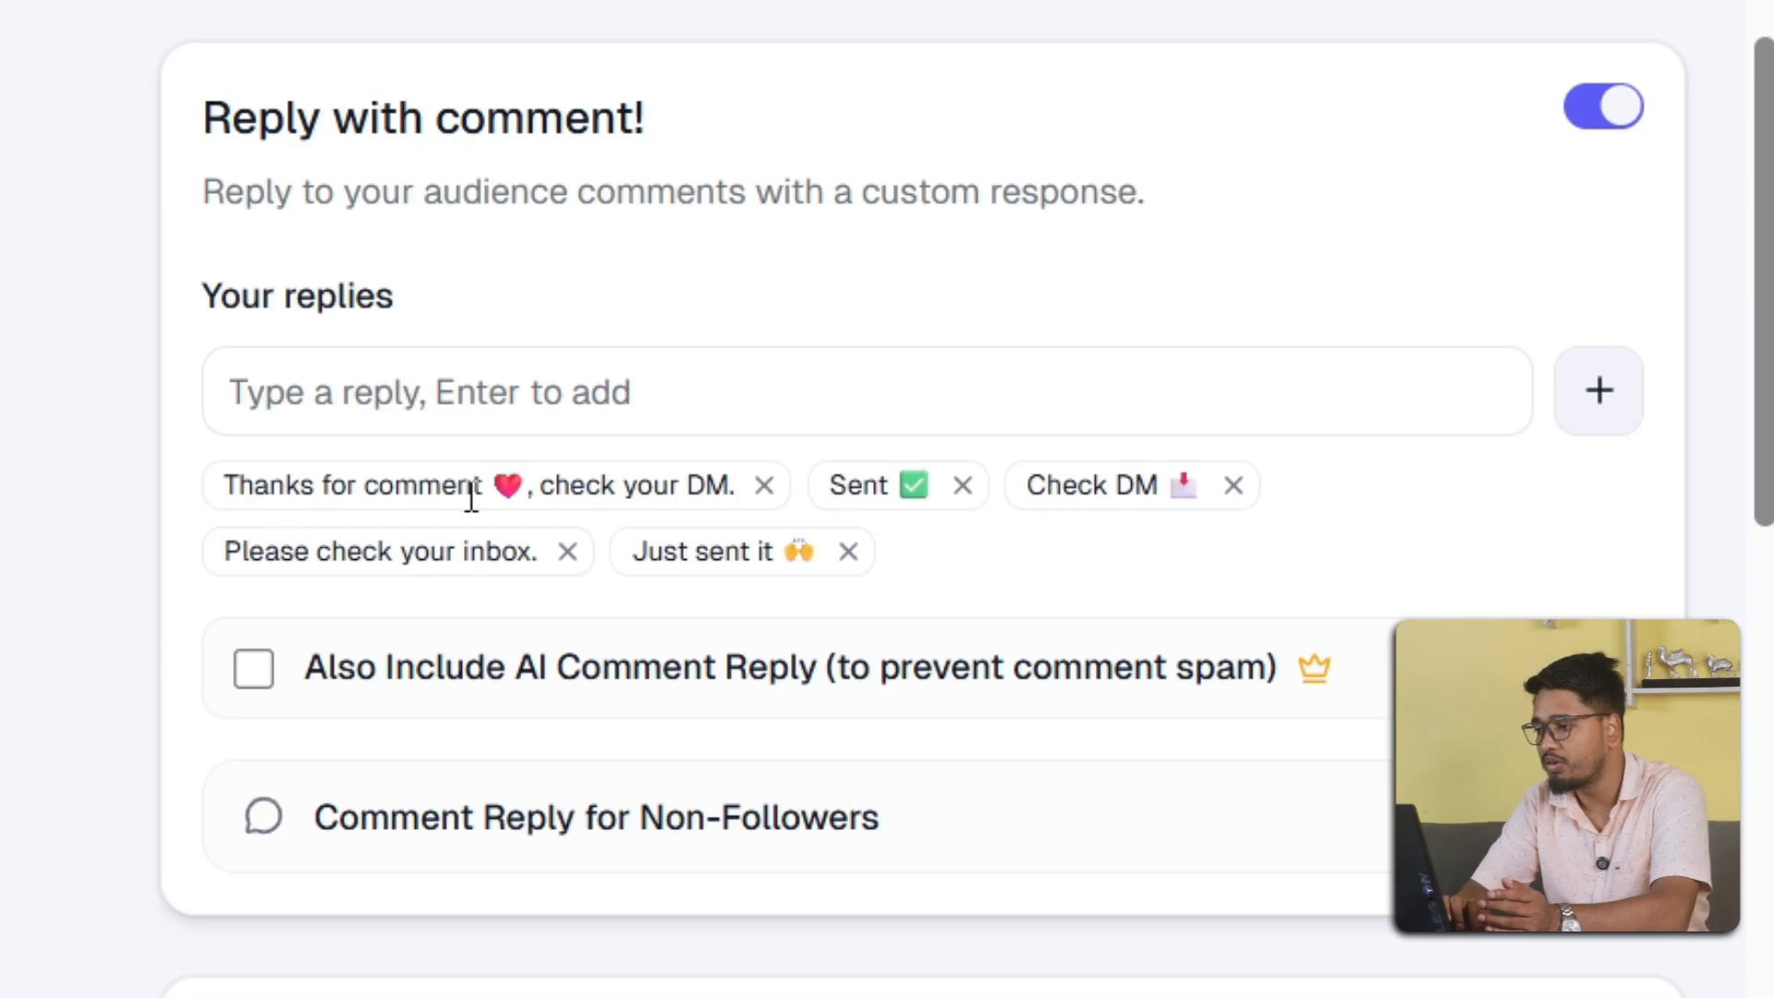
left_click(400, 383)
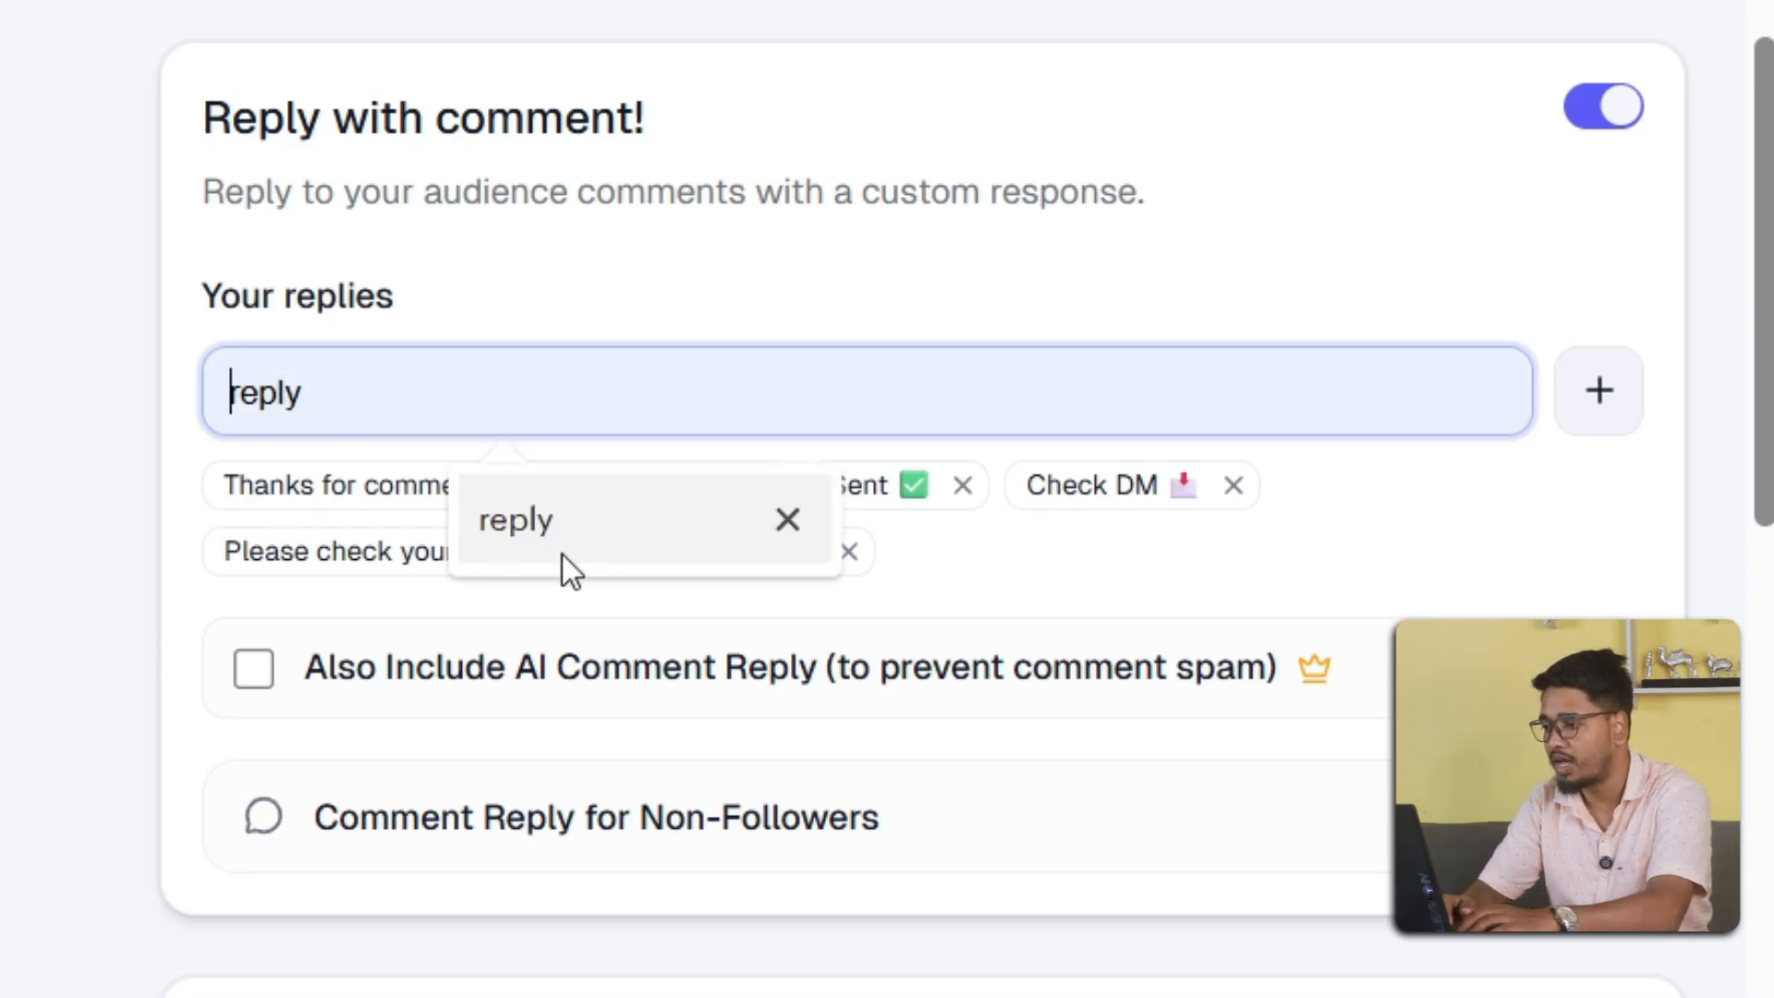
left_click(599, 556)
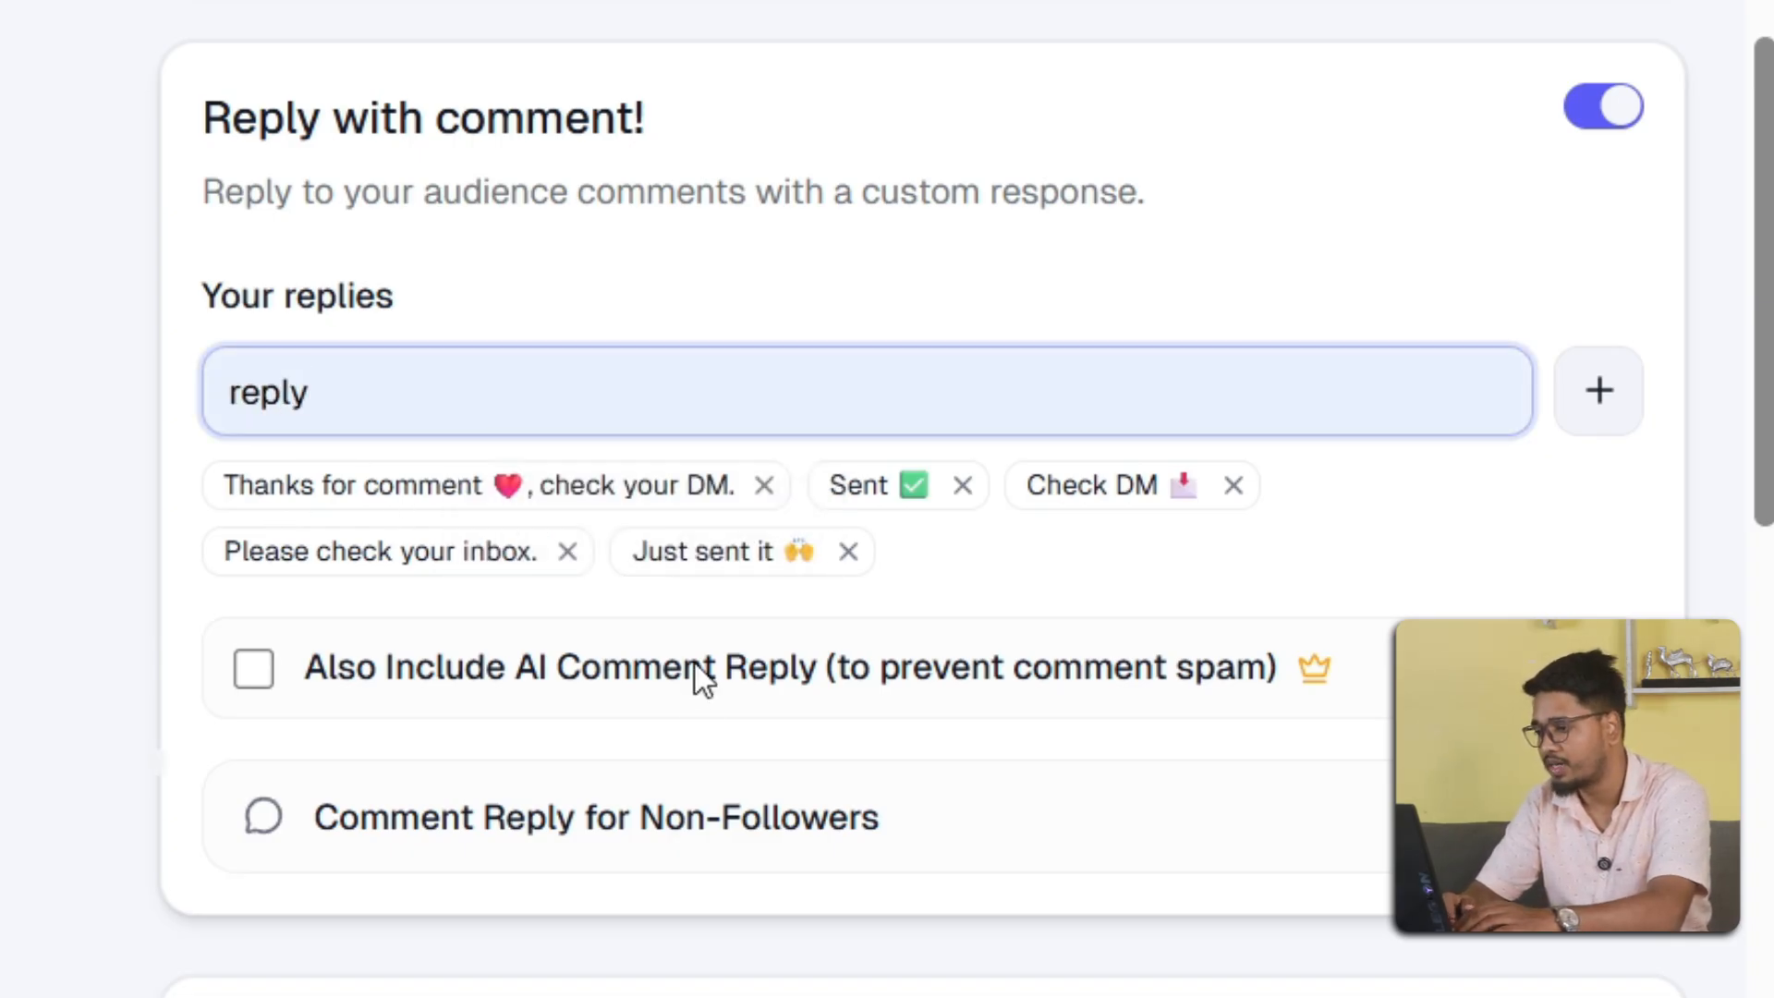
scroll(695, 662, "down", 1)
left_click(1591, 285)
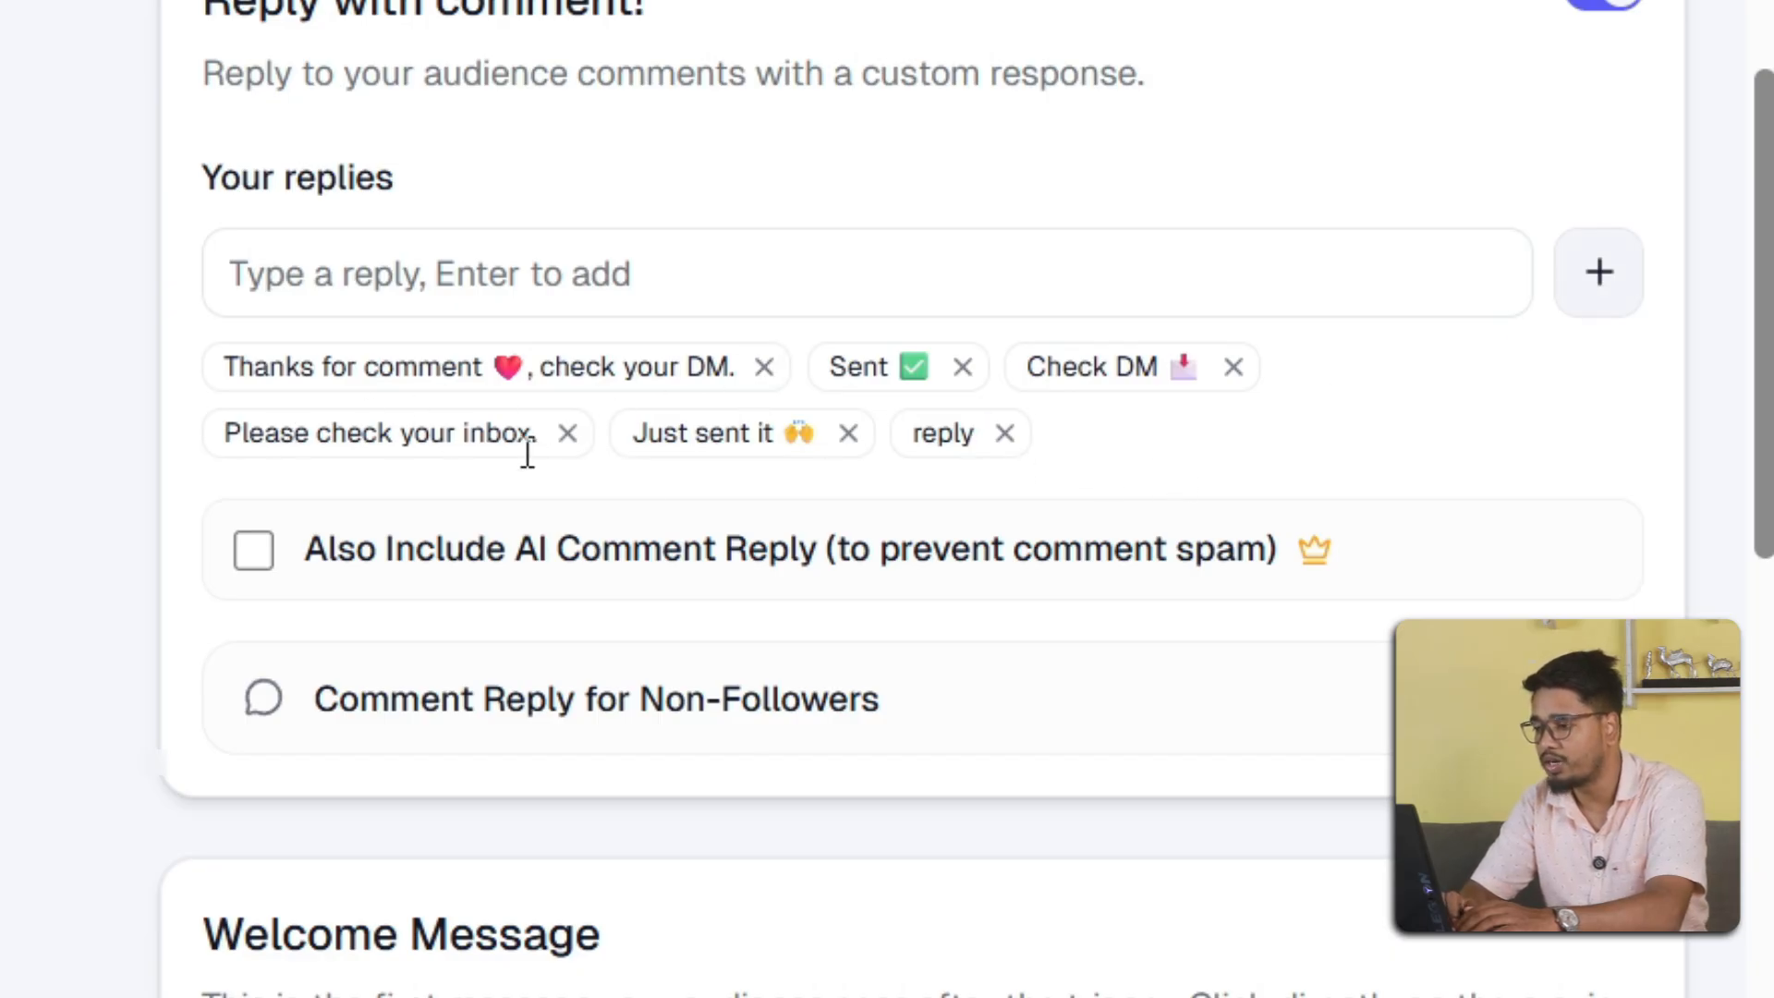
scroll(555, 460, "down", 2)
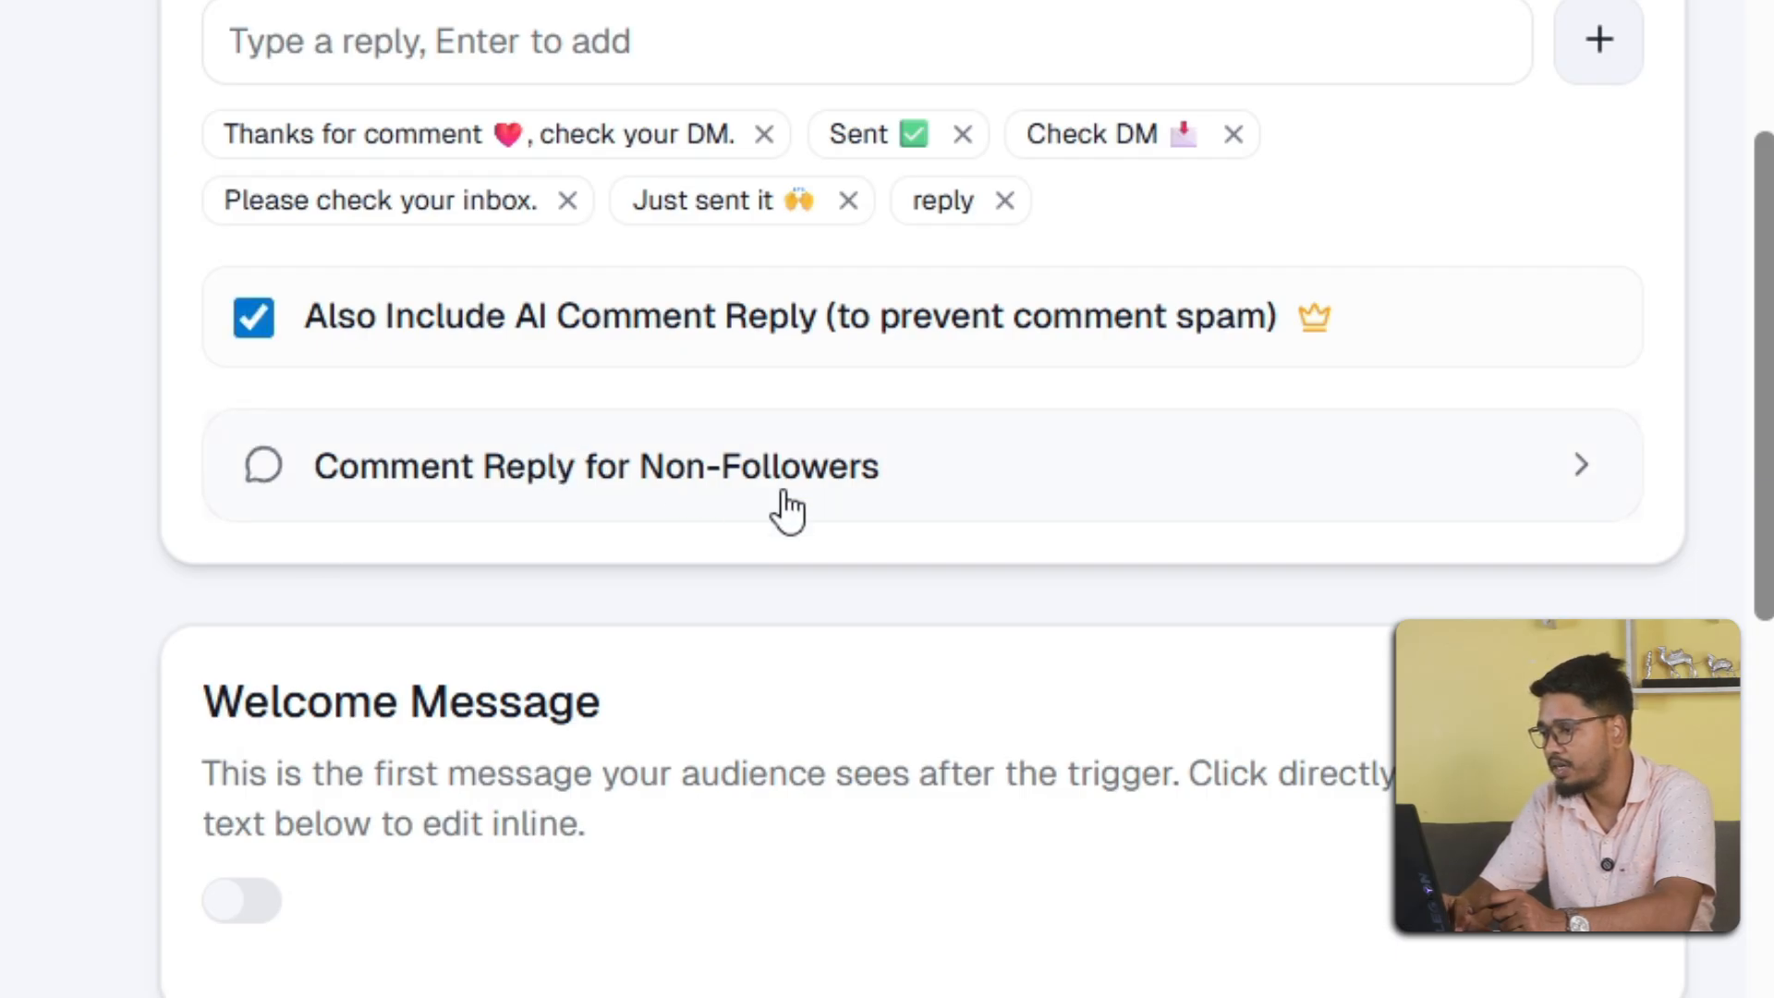
- Review the fallback comment replies for non-followers and enable the welcome message, keeping its default text and button label
left_click(992, 490)
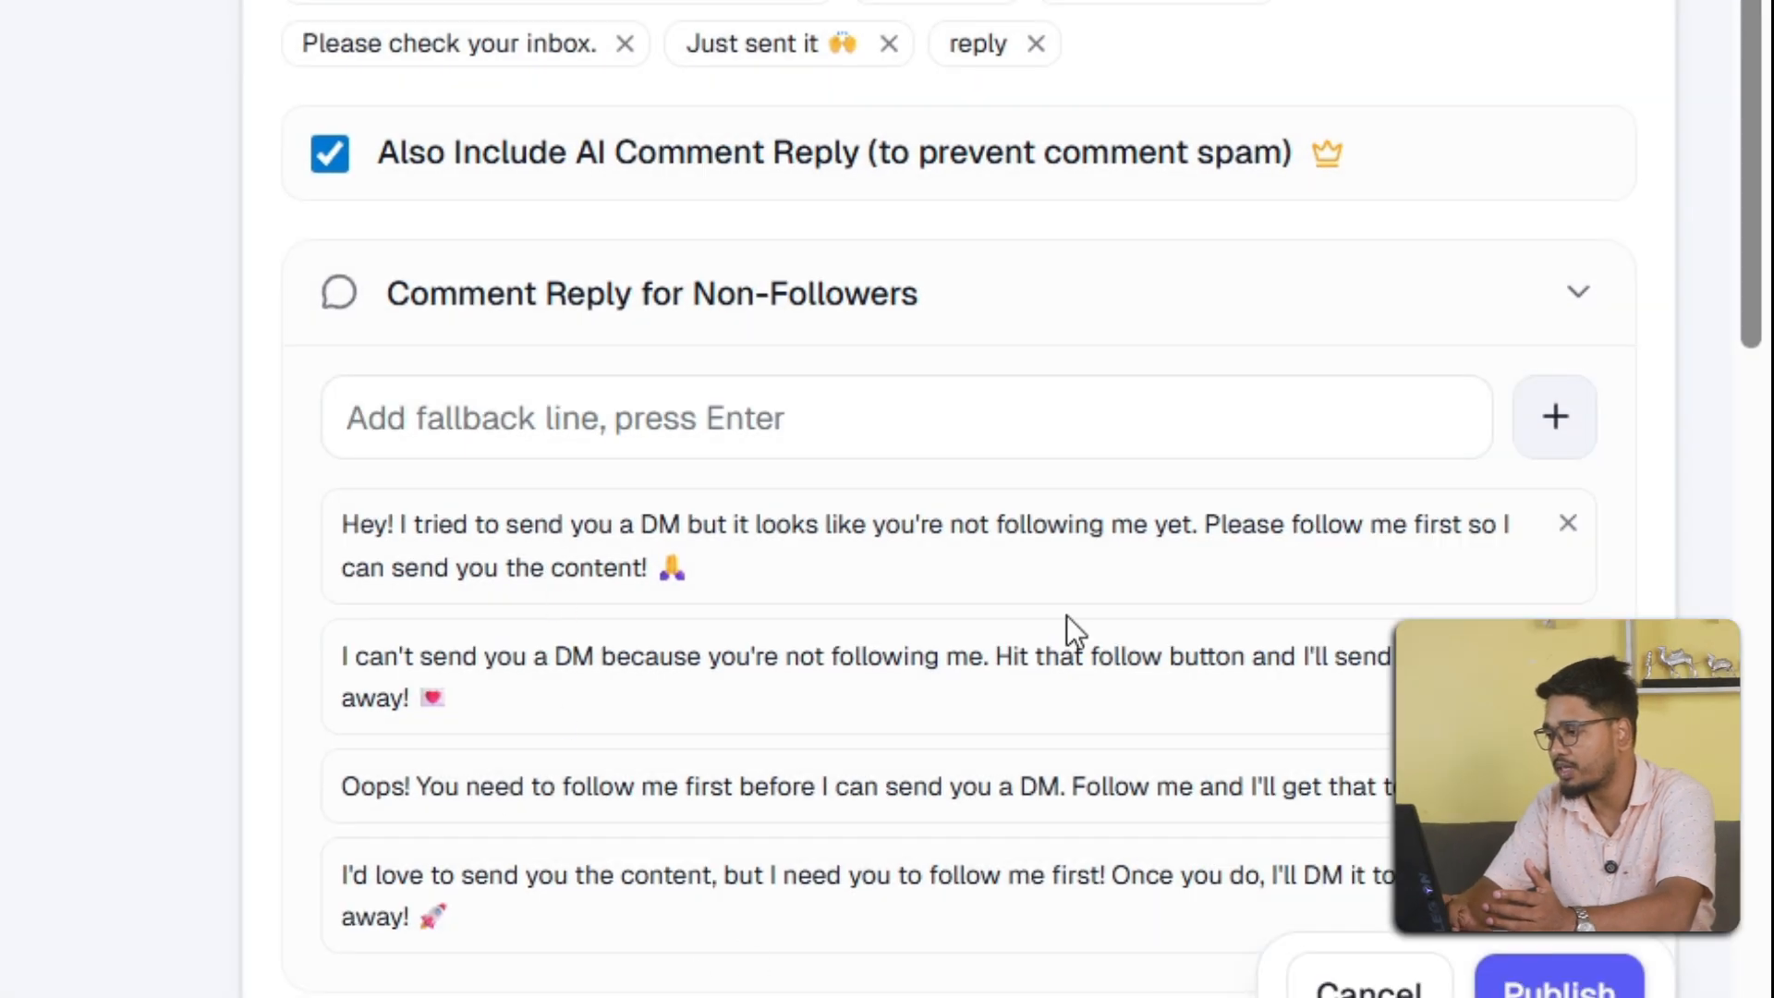
left_click(701, 305)
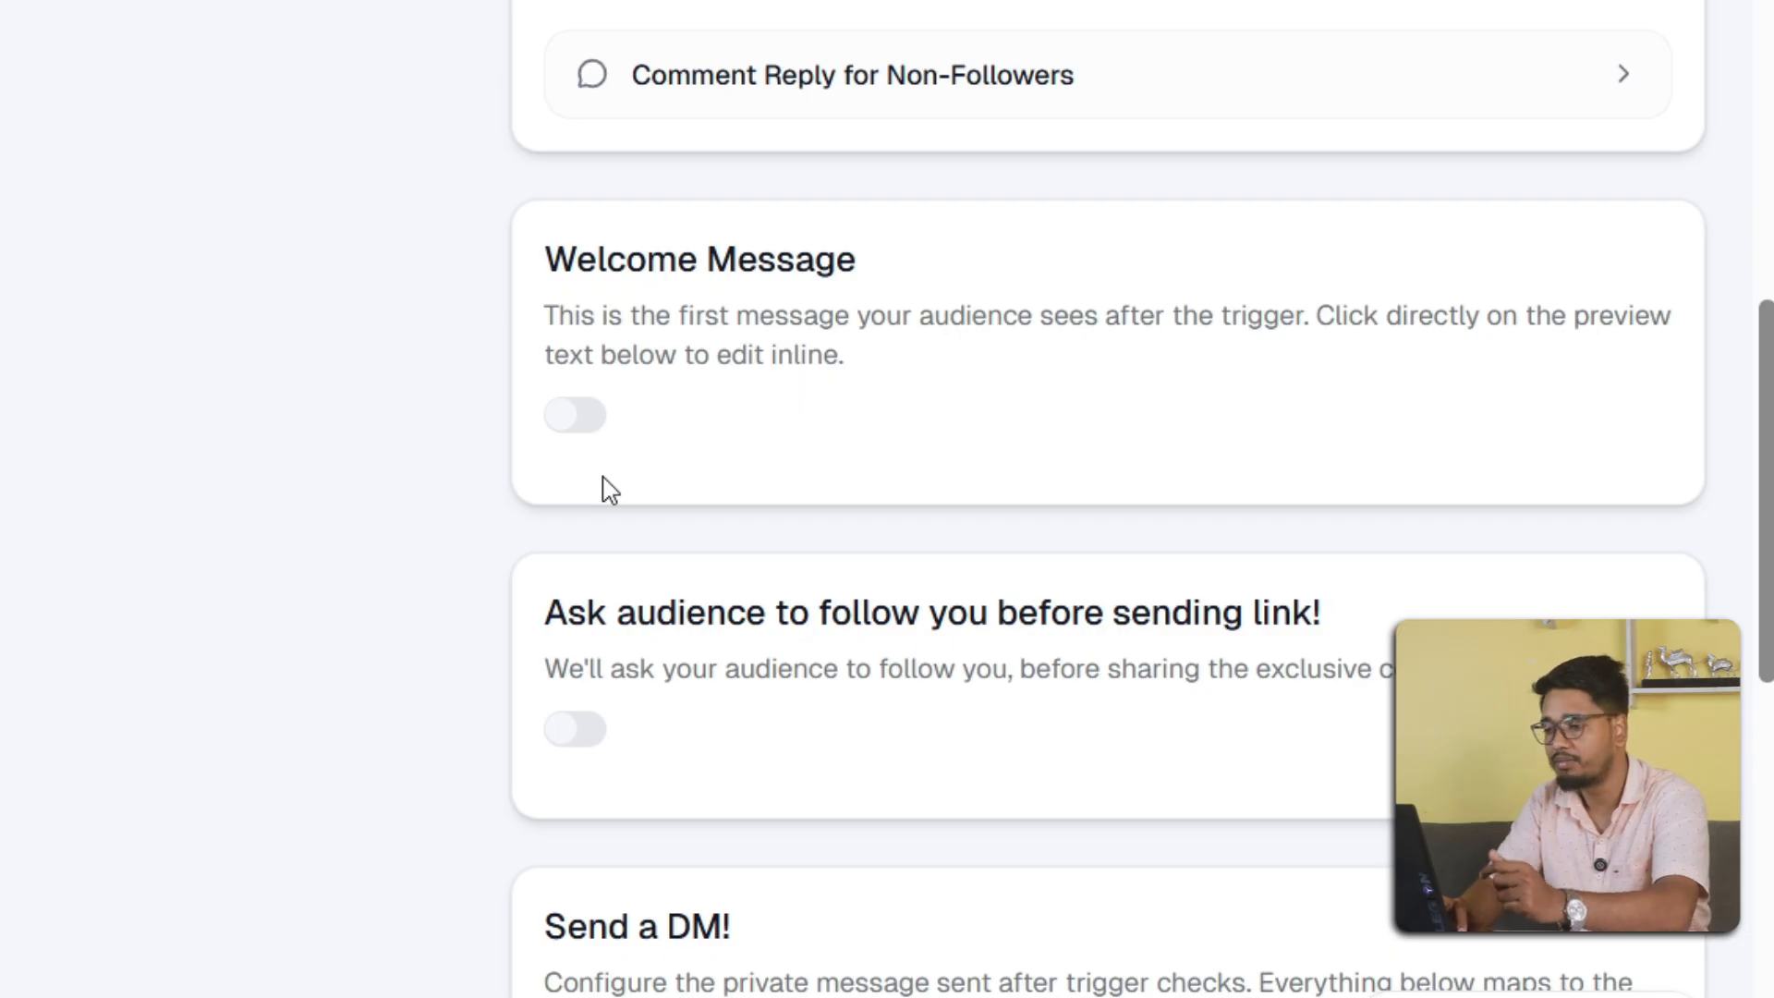
left_click(592, 423)
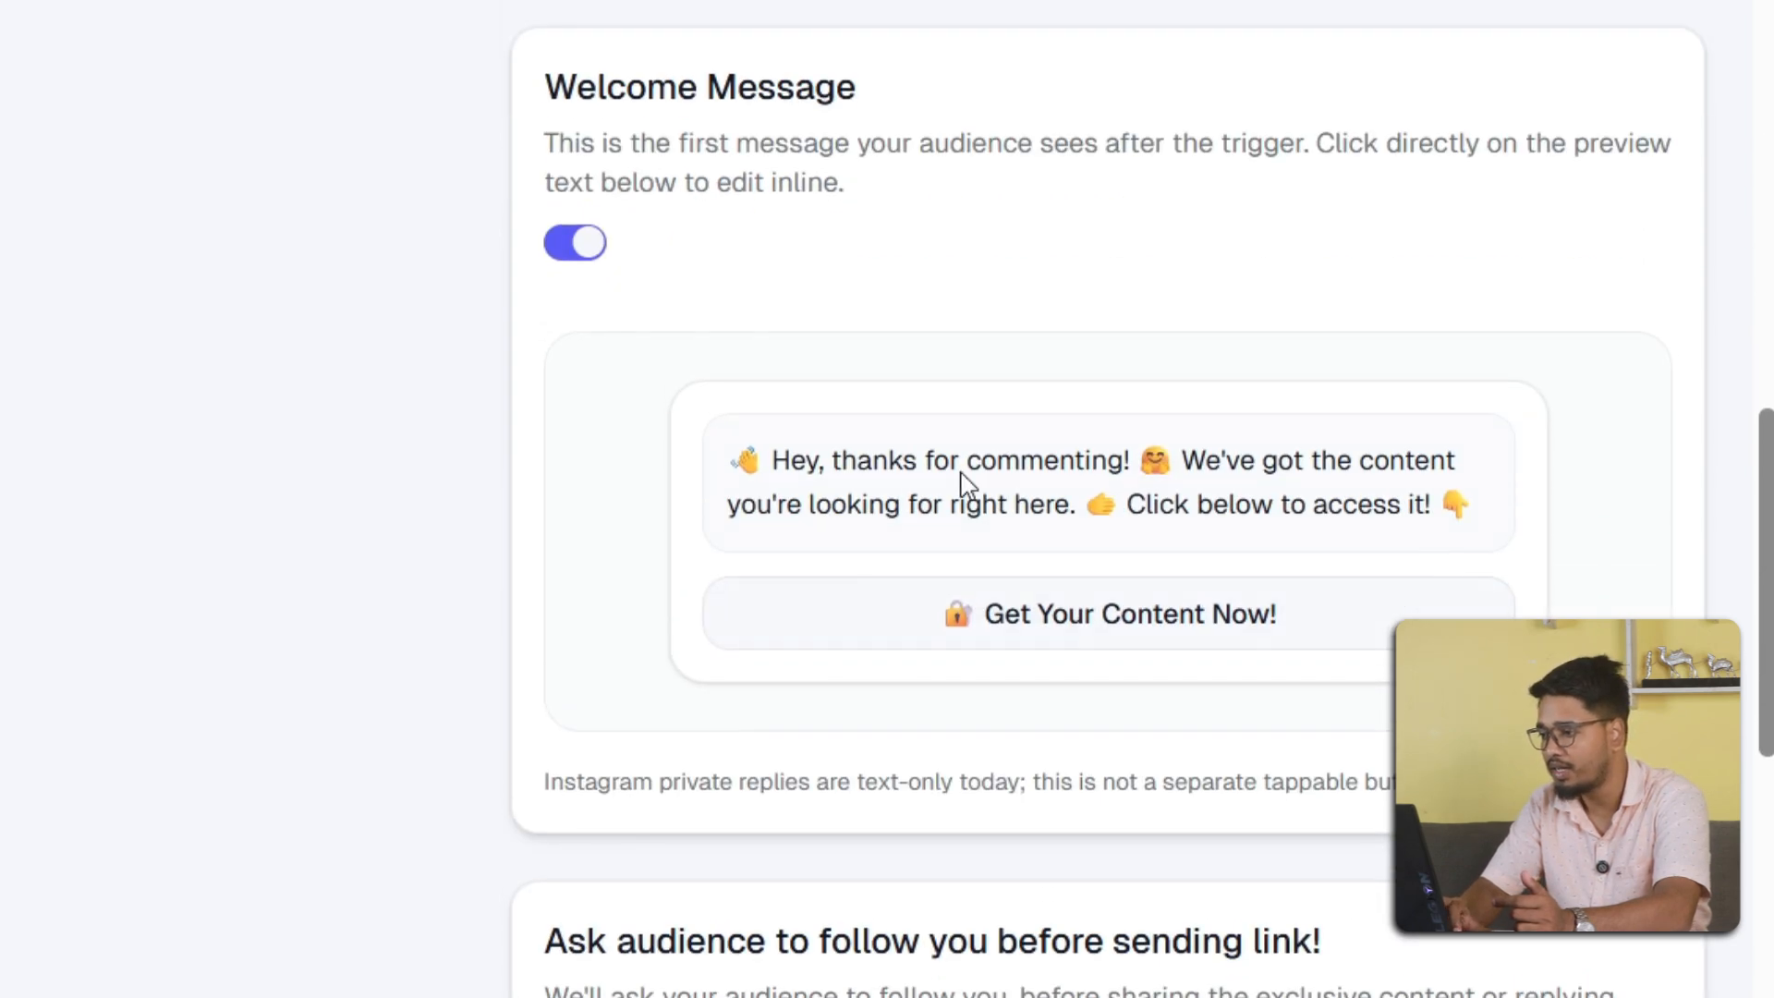
left_click(991, 462)
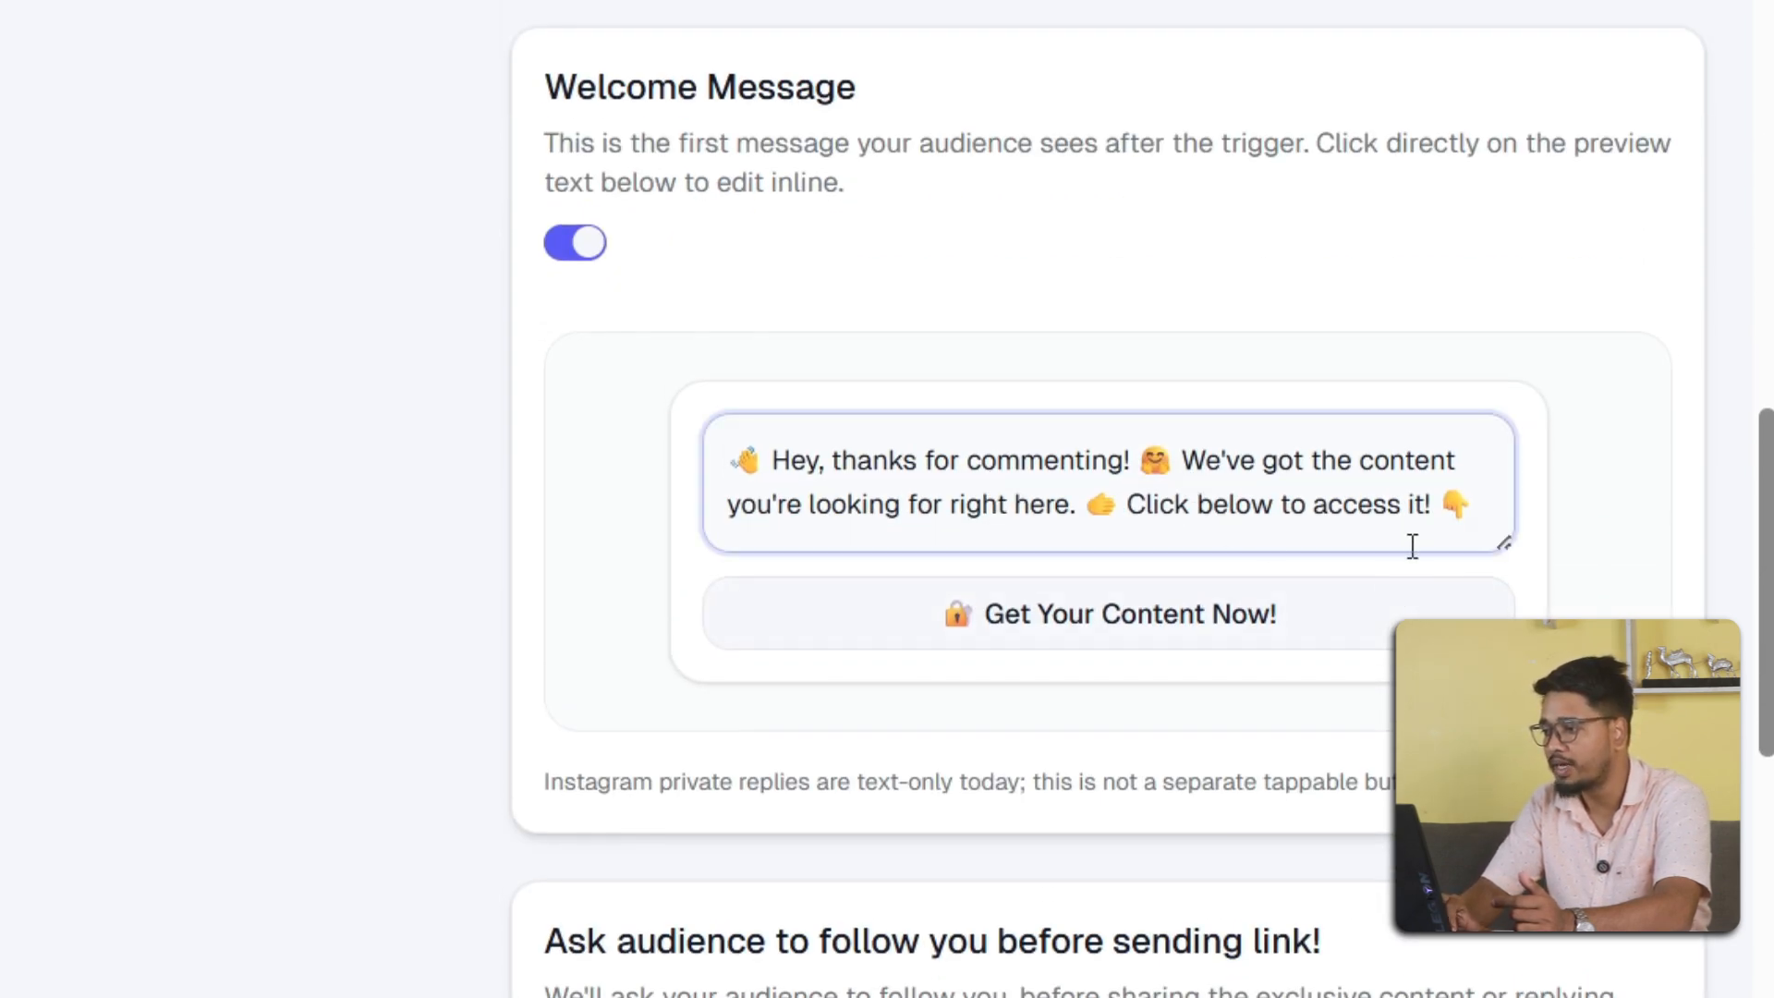
left_click_drag(1439, 514, 1166, 540)
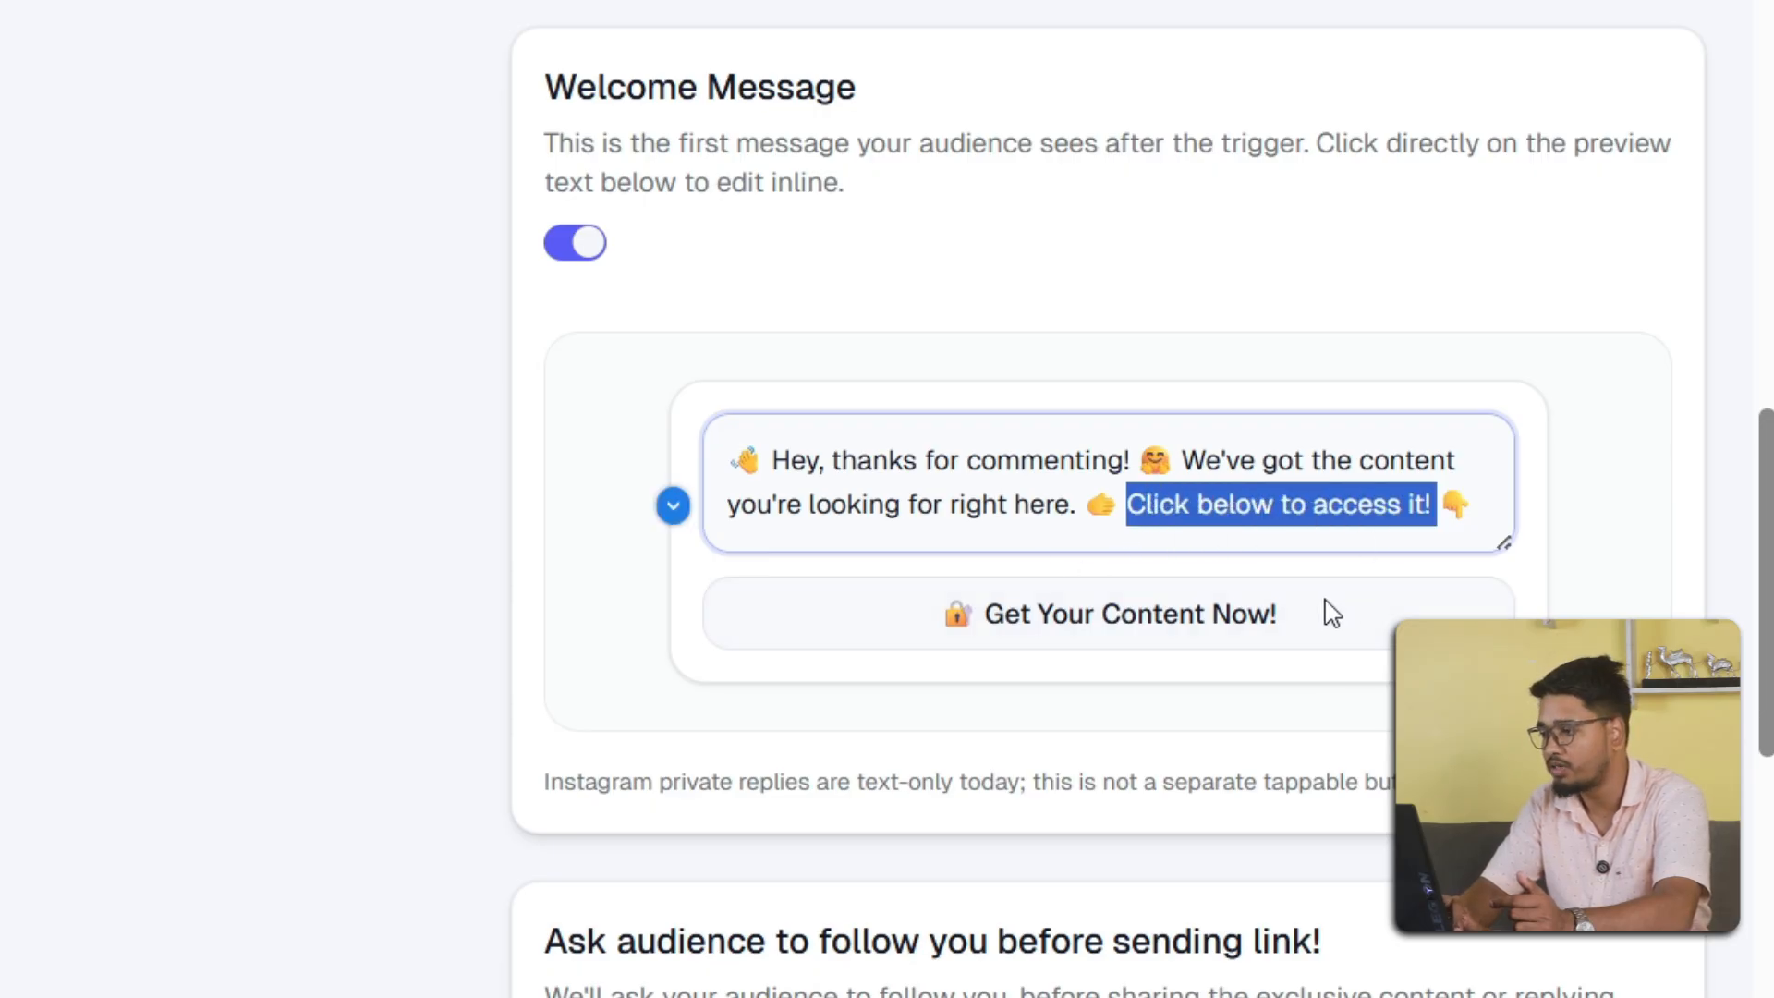
left_click(1318, 637)
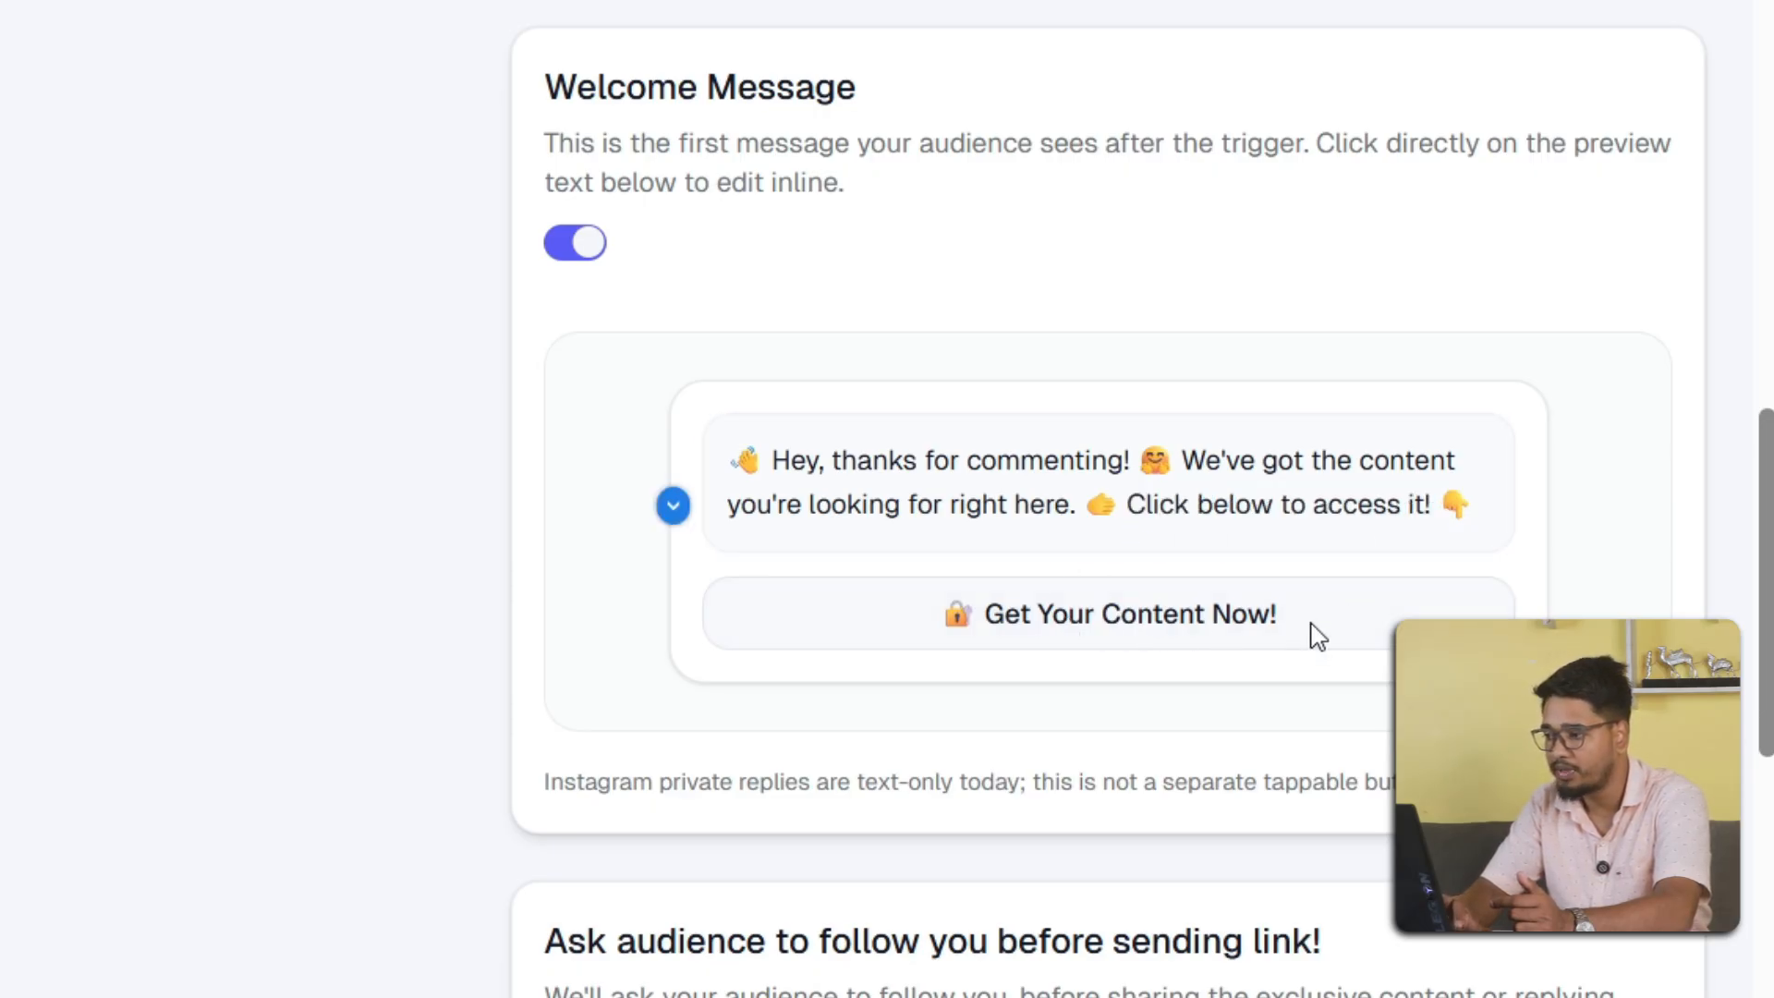
left_click(1196, 623)
- Enable asking the audience to follow before the link is sent, keeping the default follow-to-unlock message
scroll(1089, 634, "down", 7)
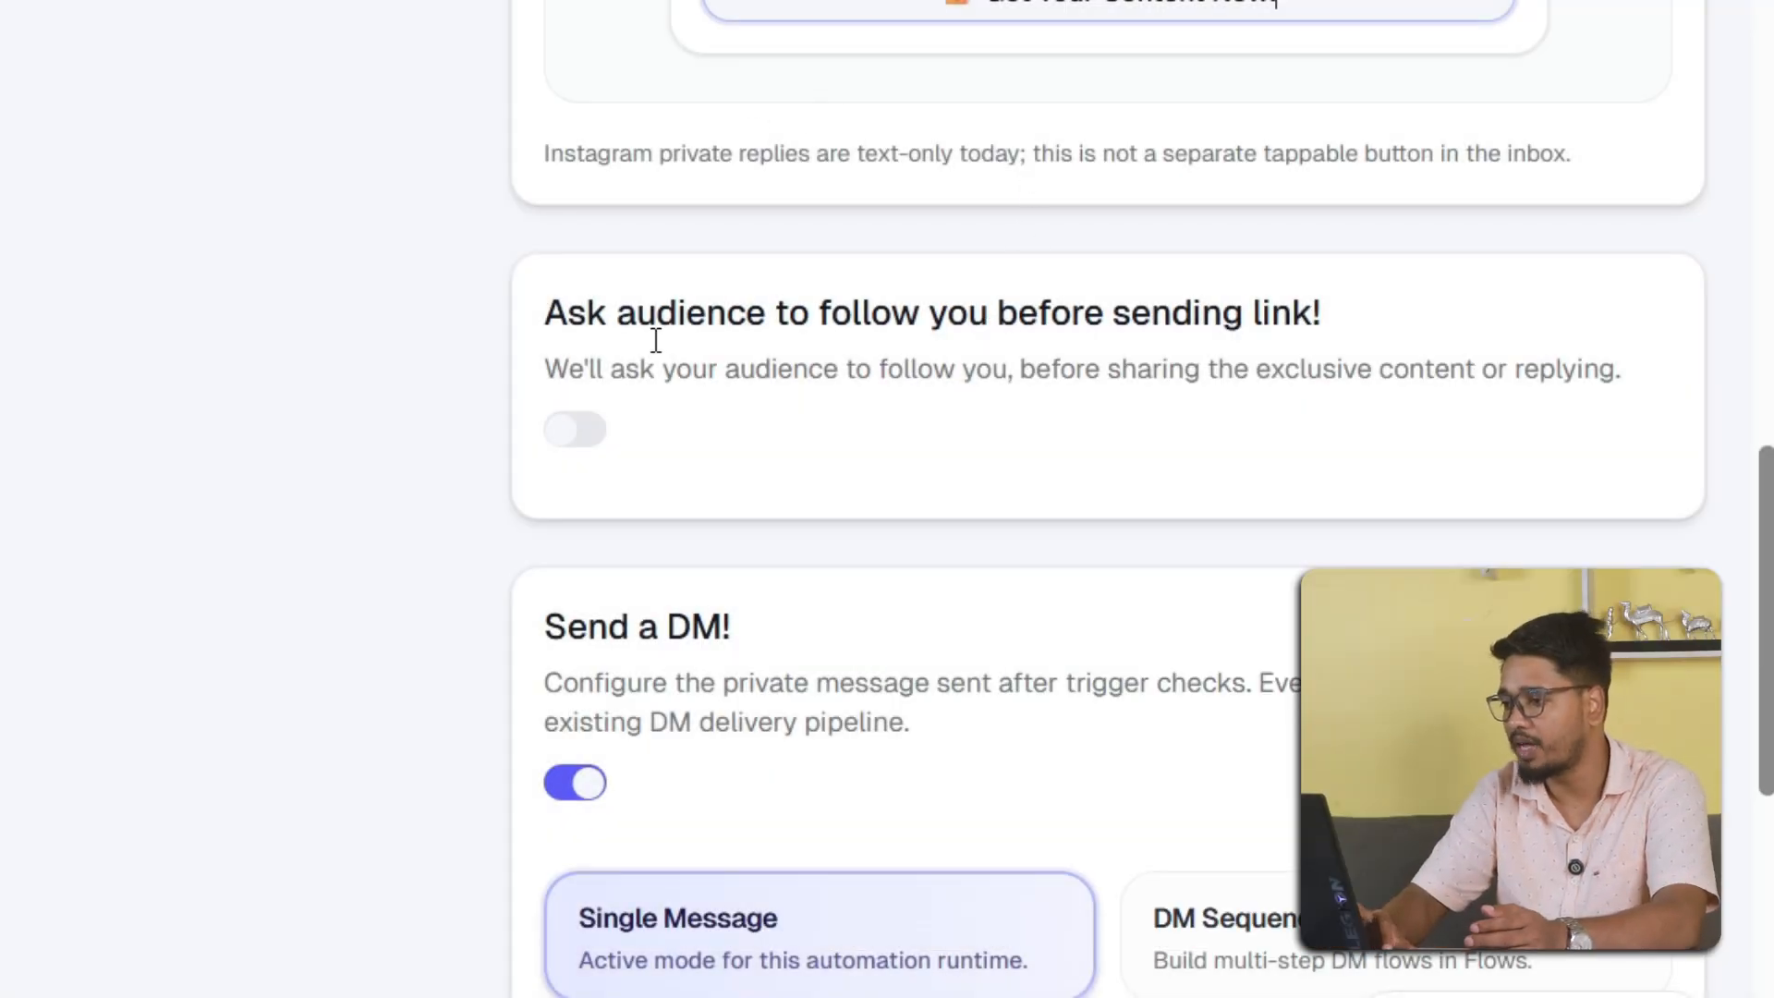
left_click(582, 431)
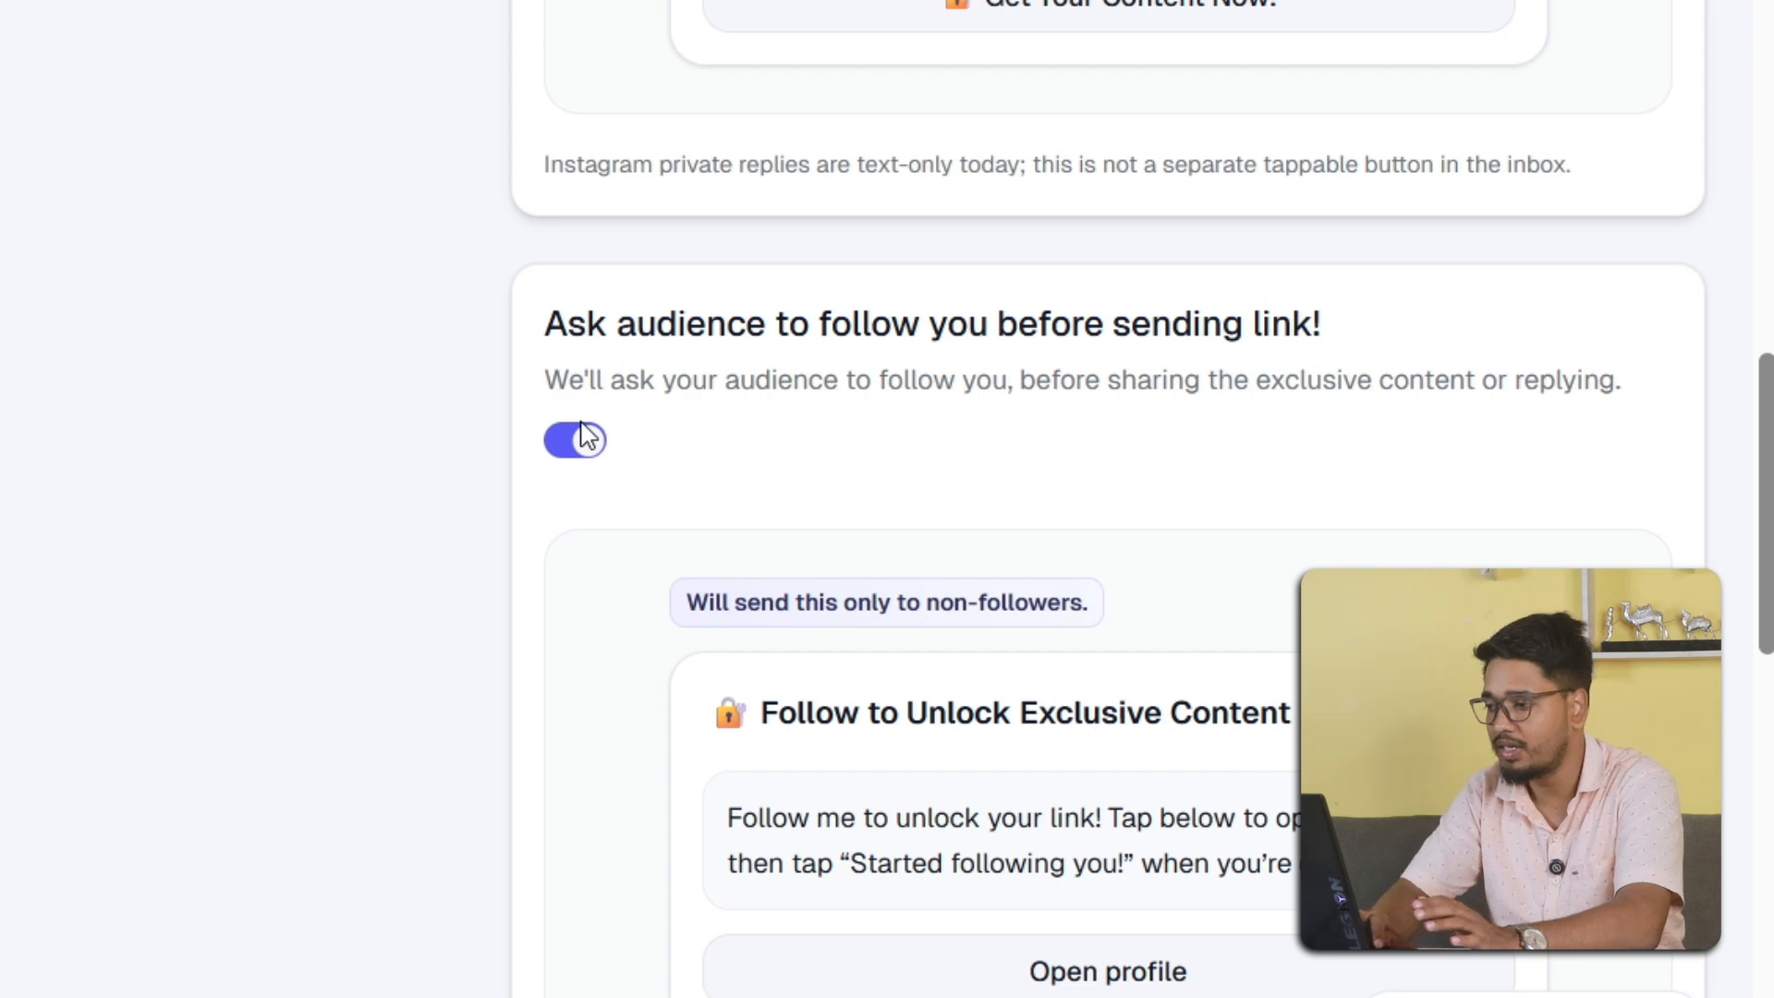
scroll(888, 515, "down", 5)
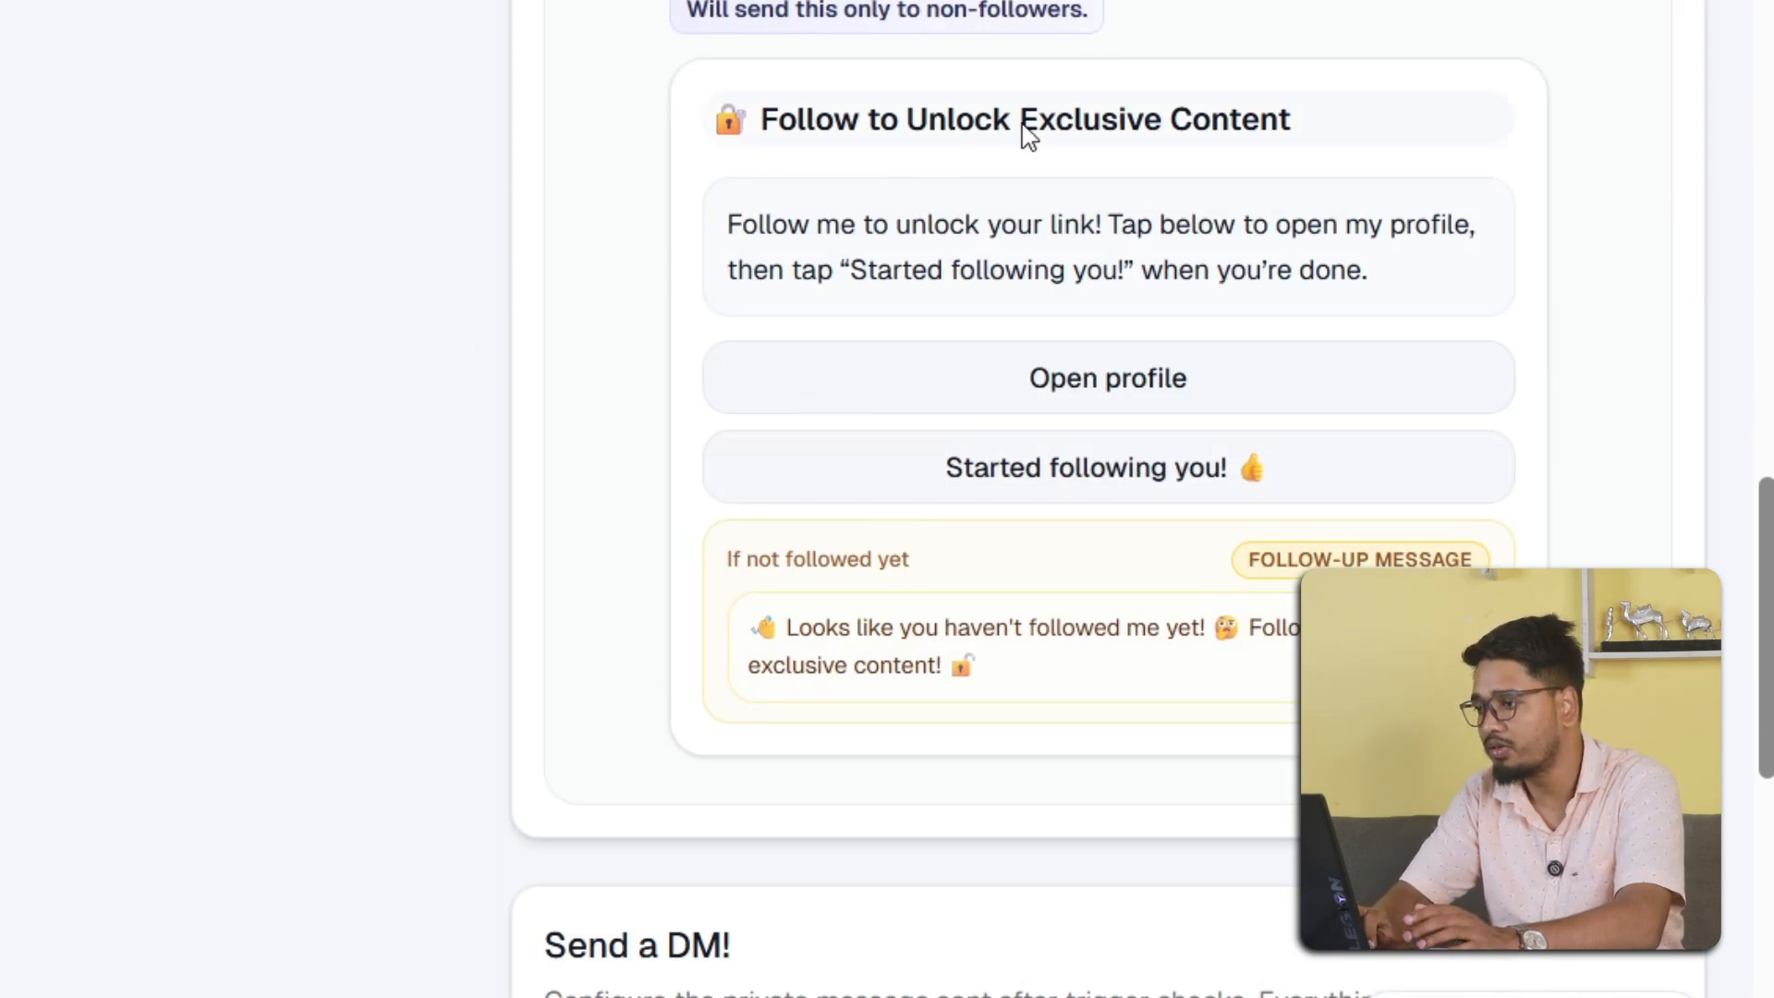
left_click(1193, 264)
scroll(879, 250, "up", 1)
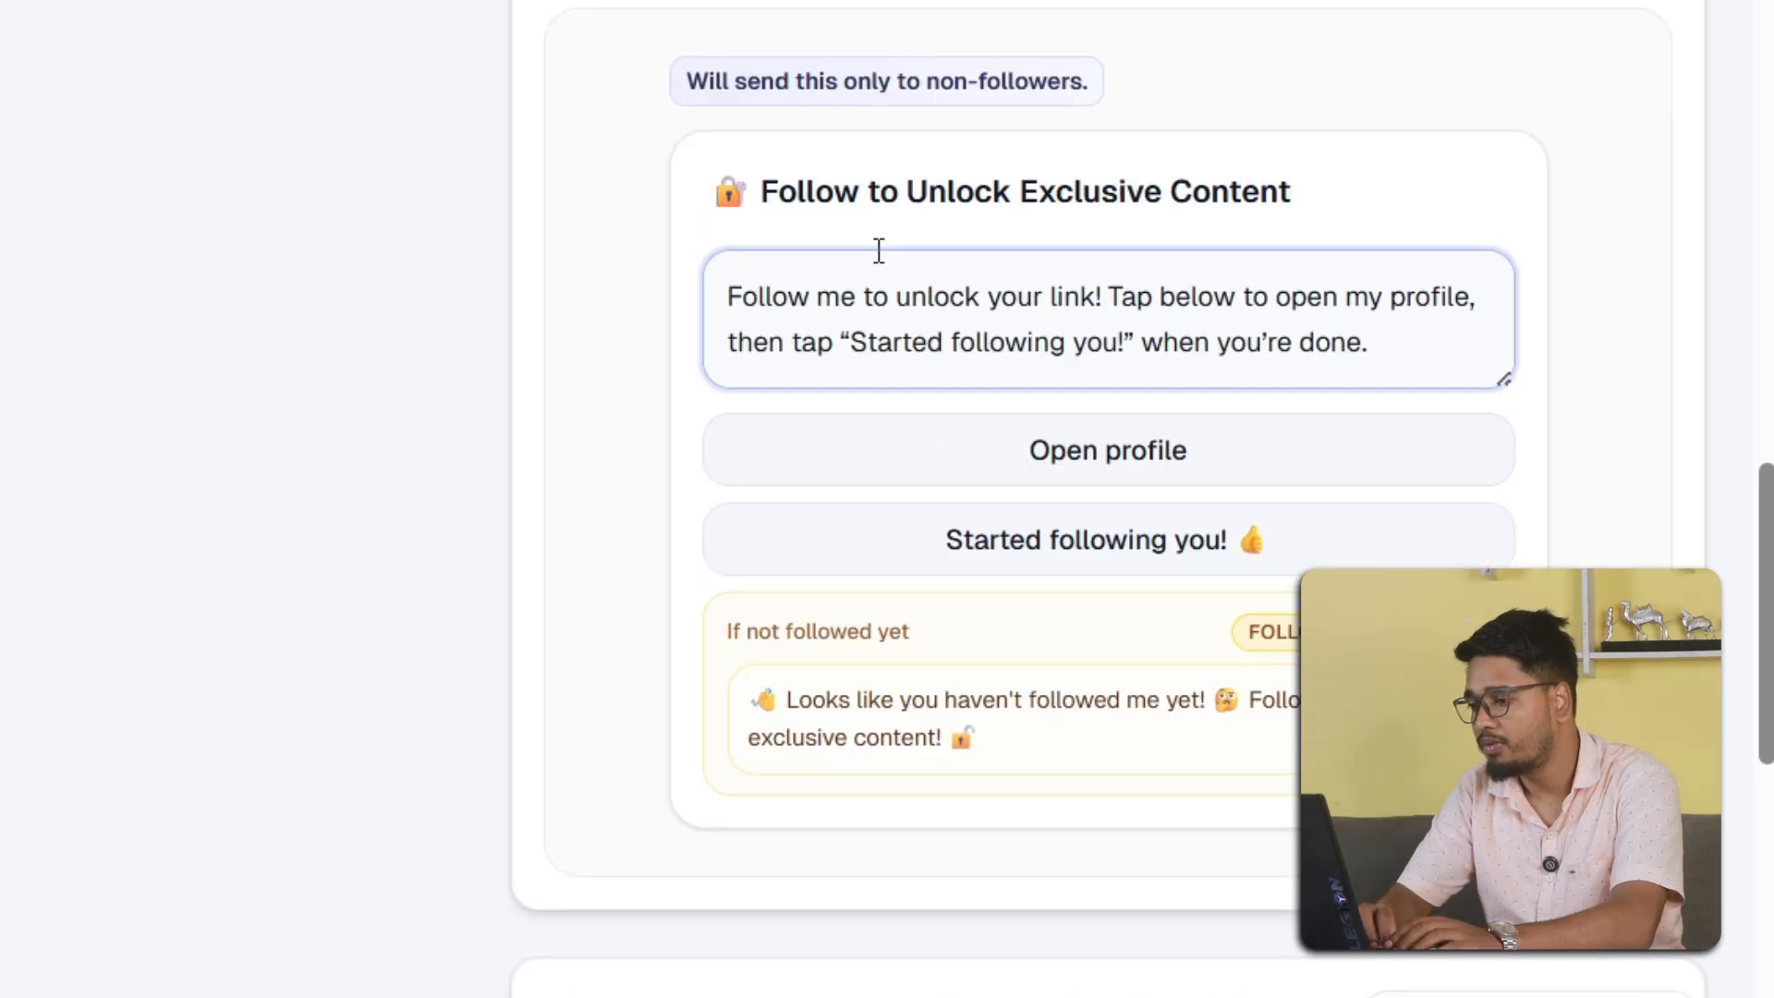
- Replace the default Text/Link message of the single DM with "snapdm.app"
scroll(879, 261, "down", 5)
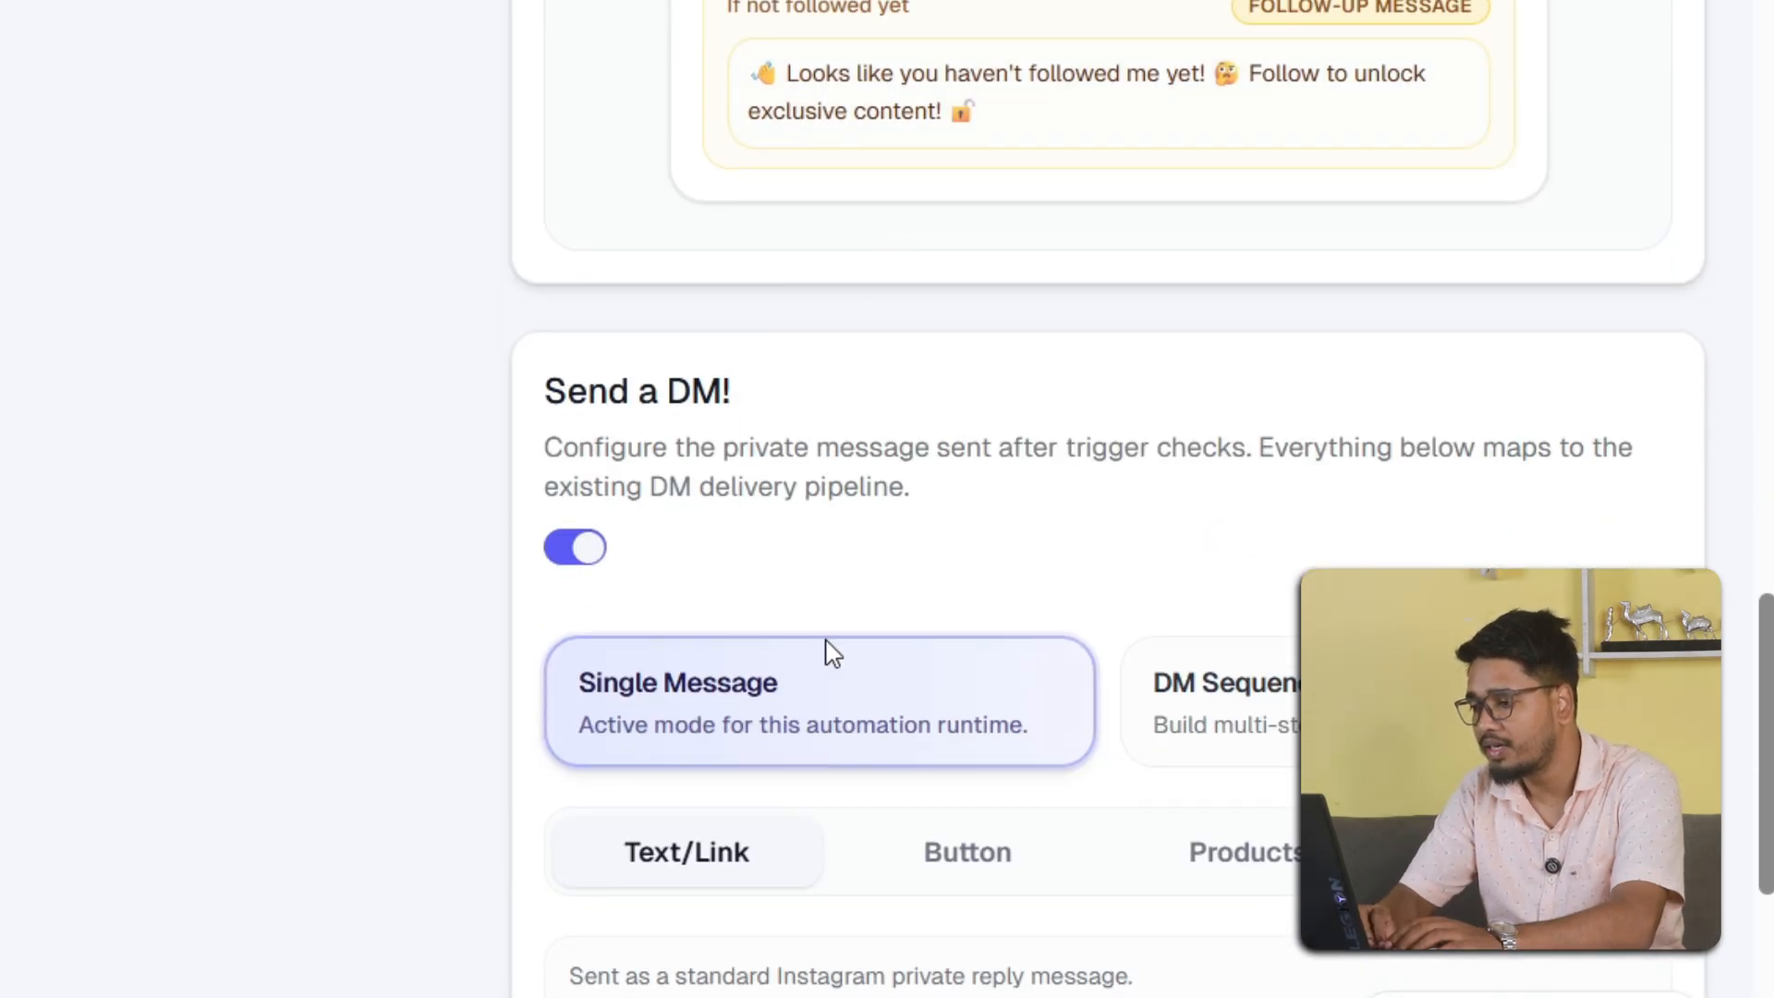
scroll(832, 654, "down", 3)
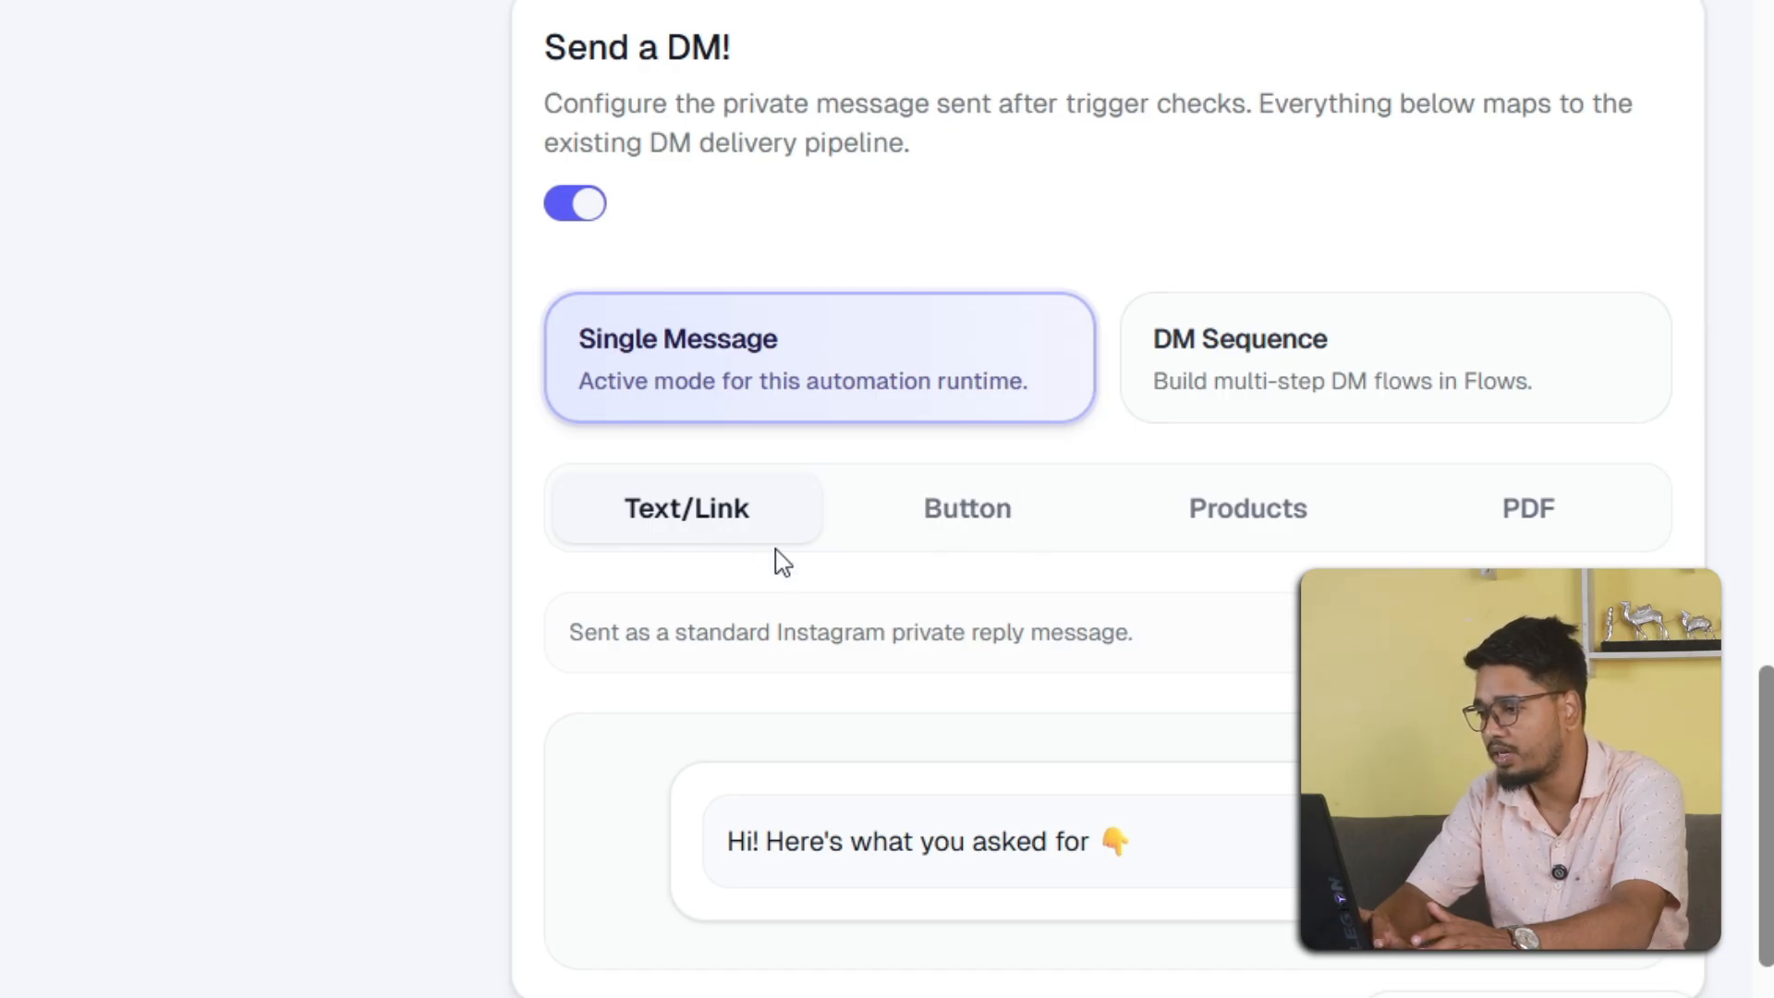
left_click(965, 842)
left_click(768, 843)
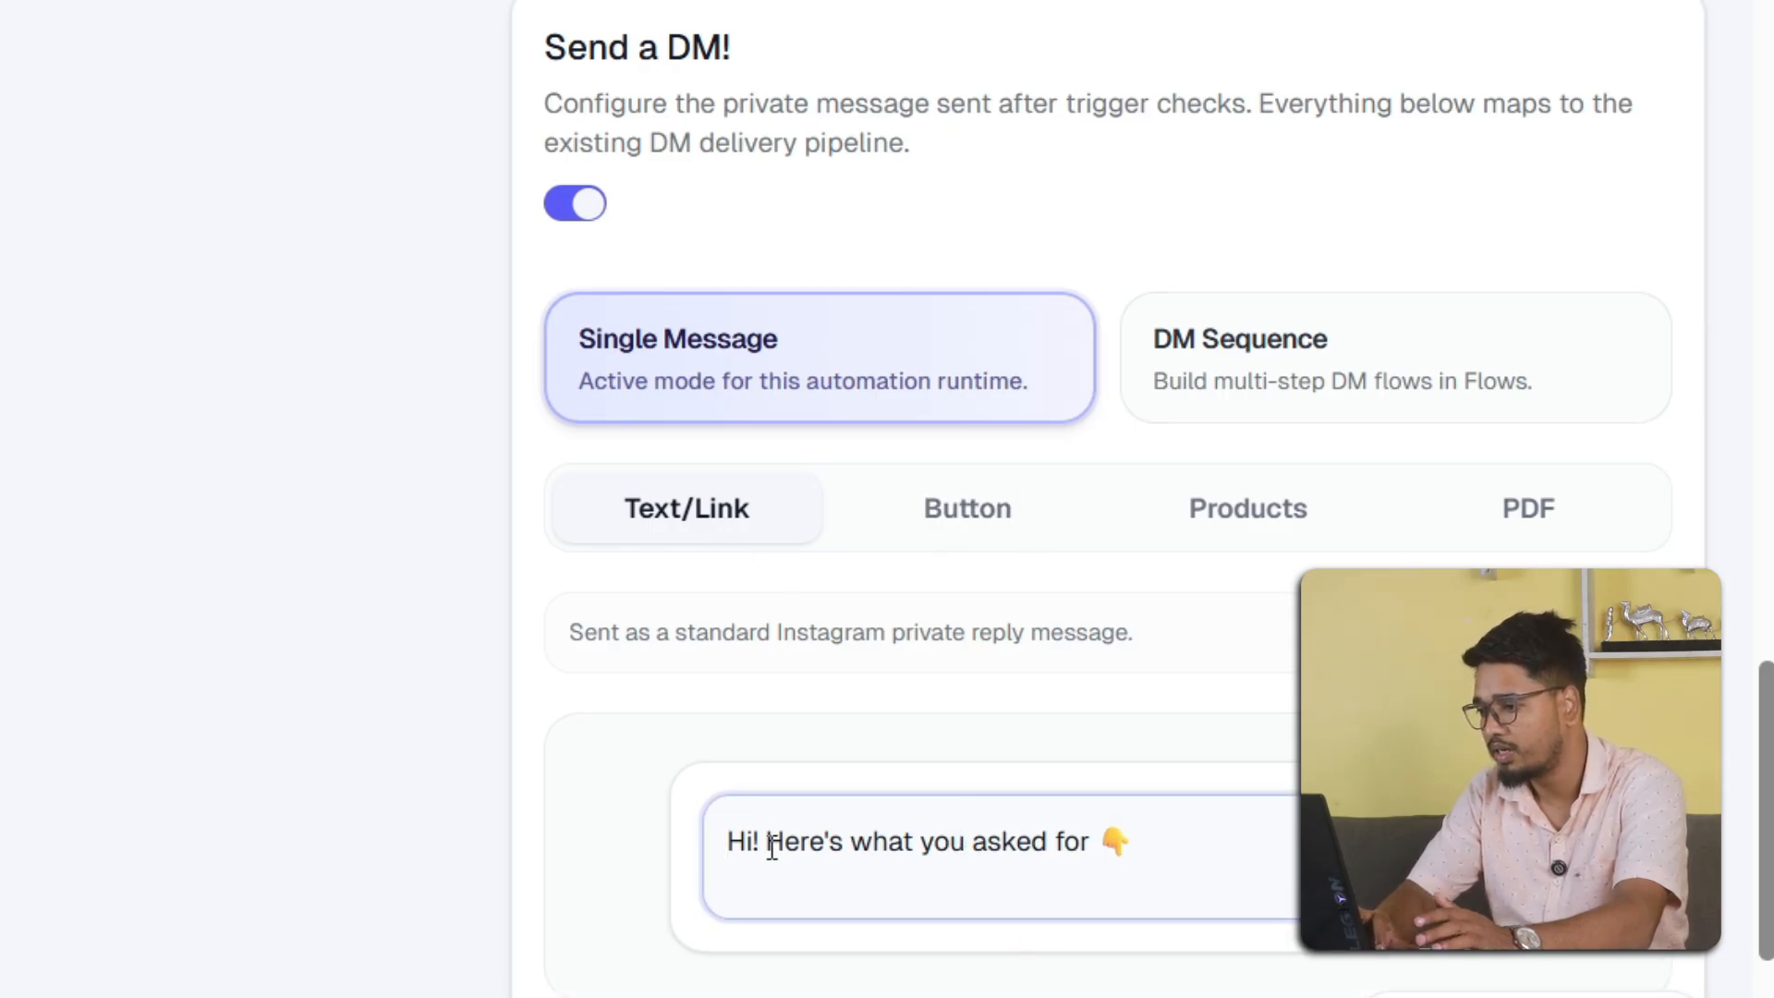
left_click_drag(1230, 875, 558, 891)
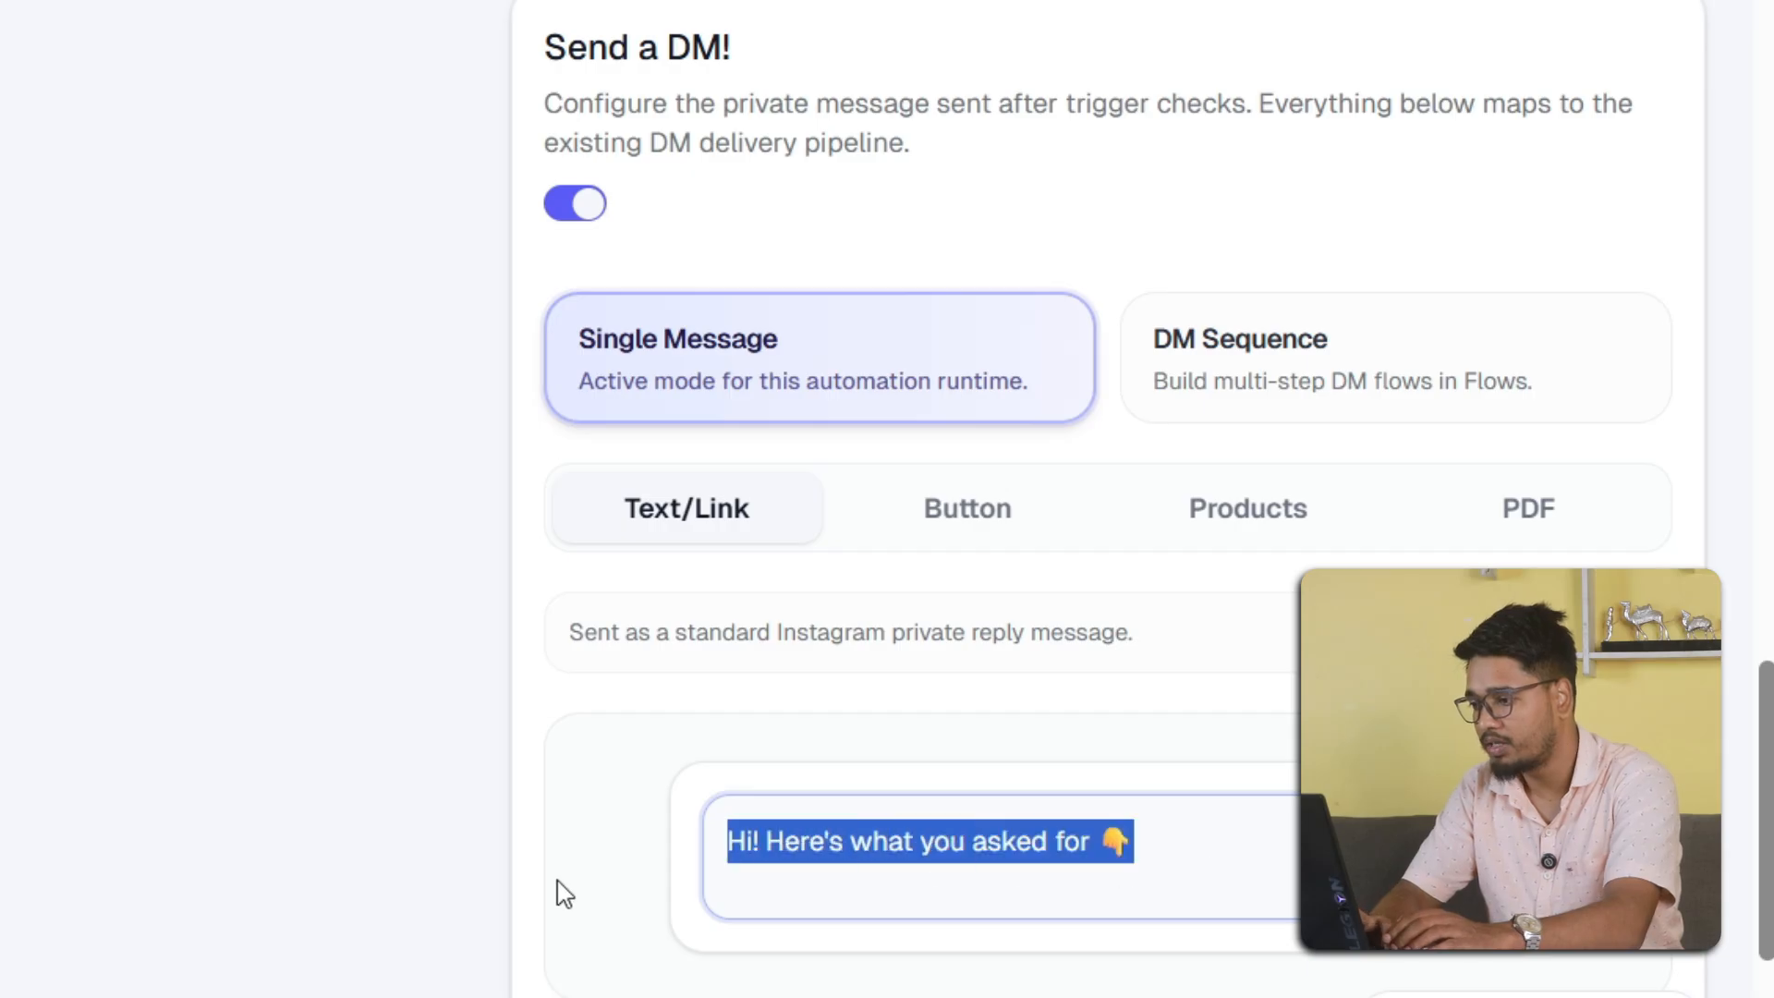
key("BackSpace")
type("snapdm.app")
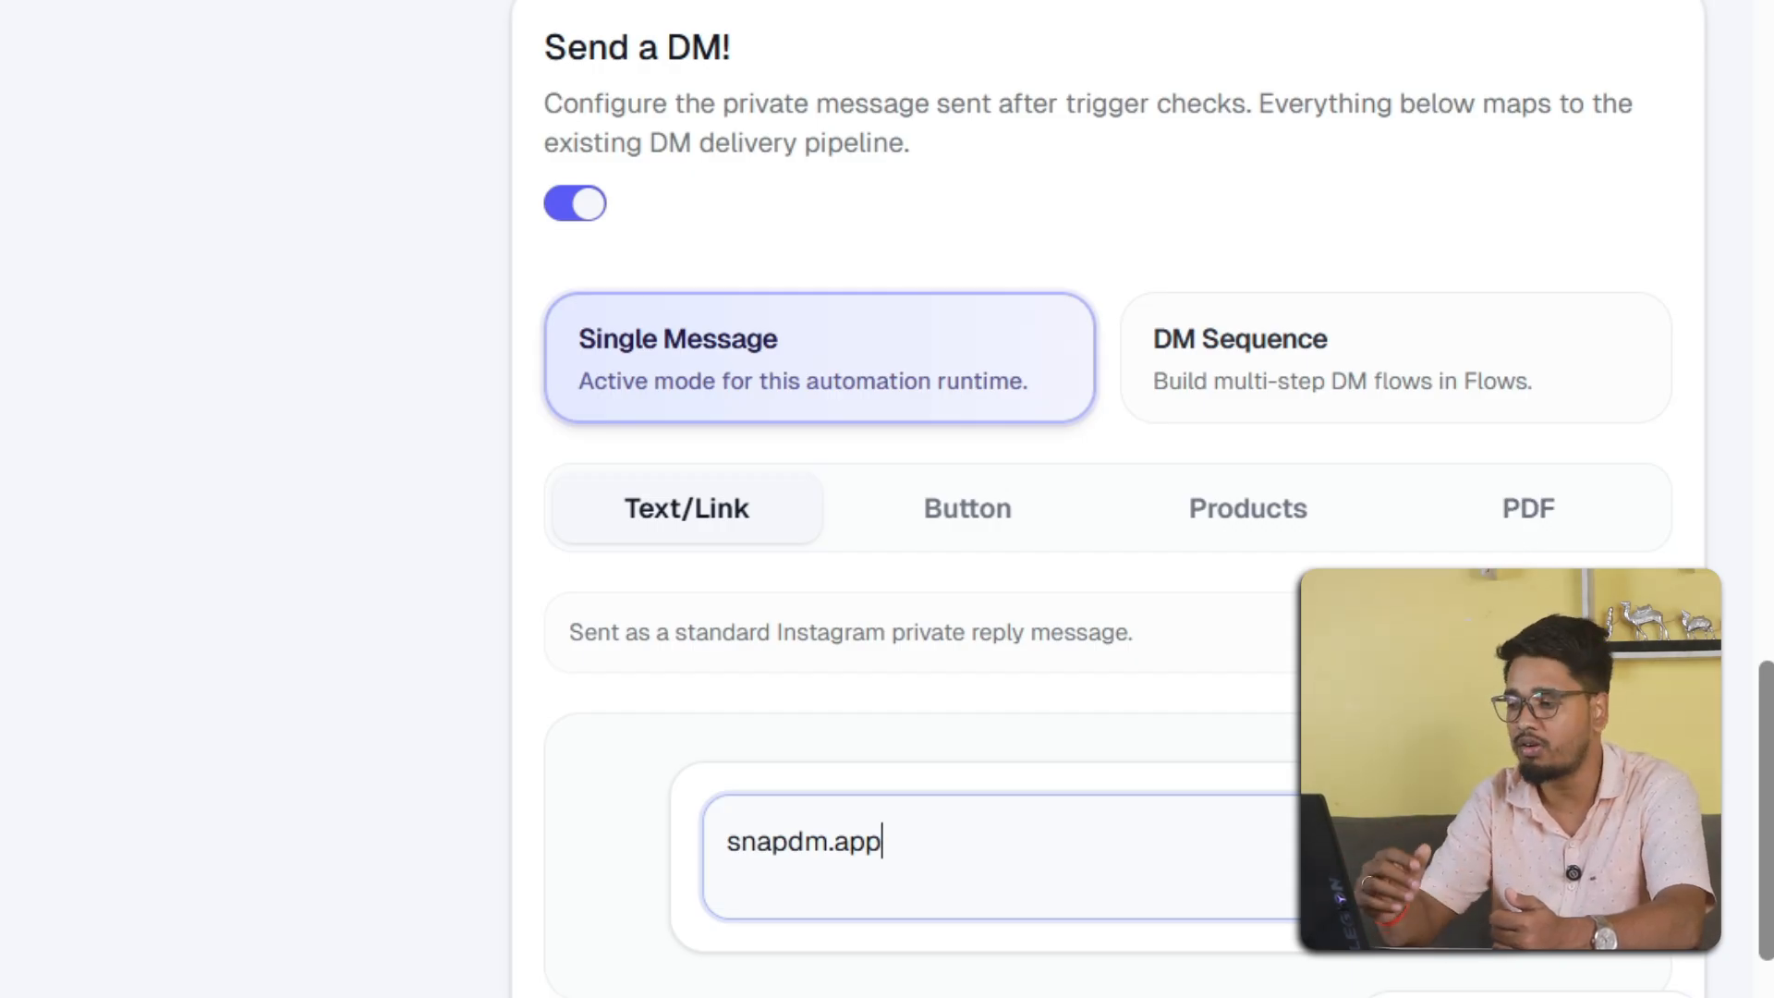
- Set the delay before sending replies to 10 Sec in the additional settings
scroll(856, 860, "down", 3)
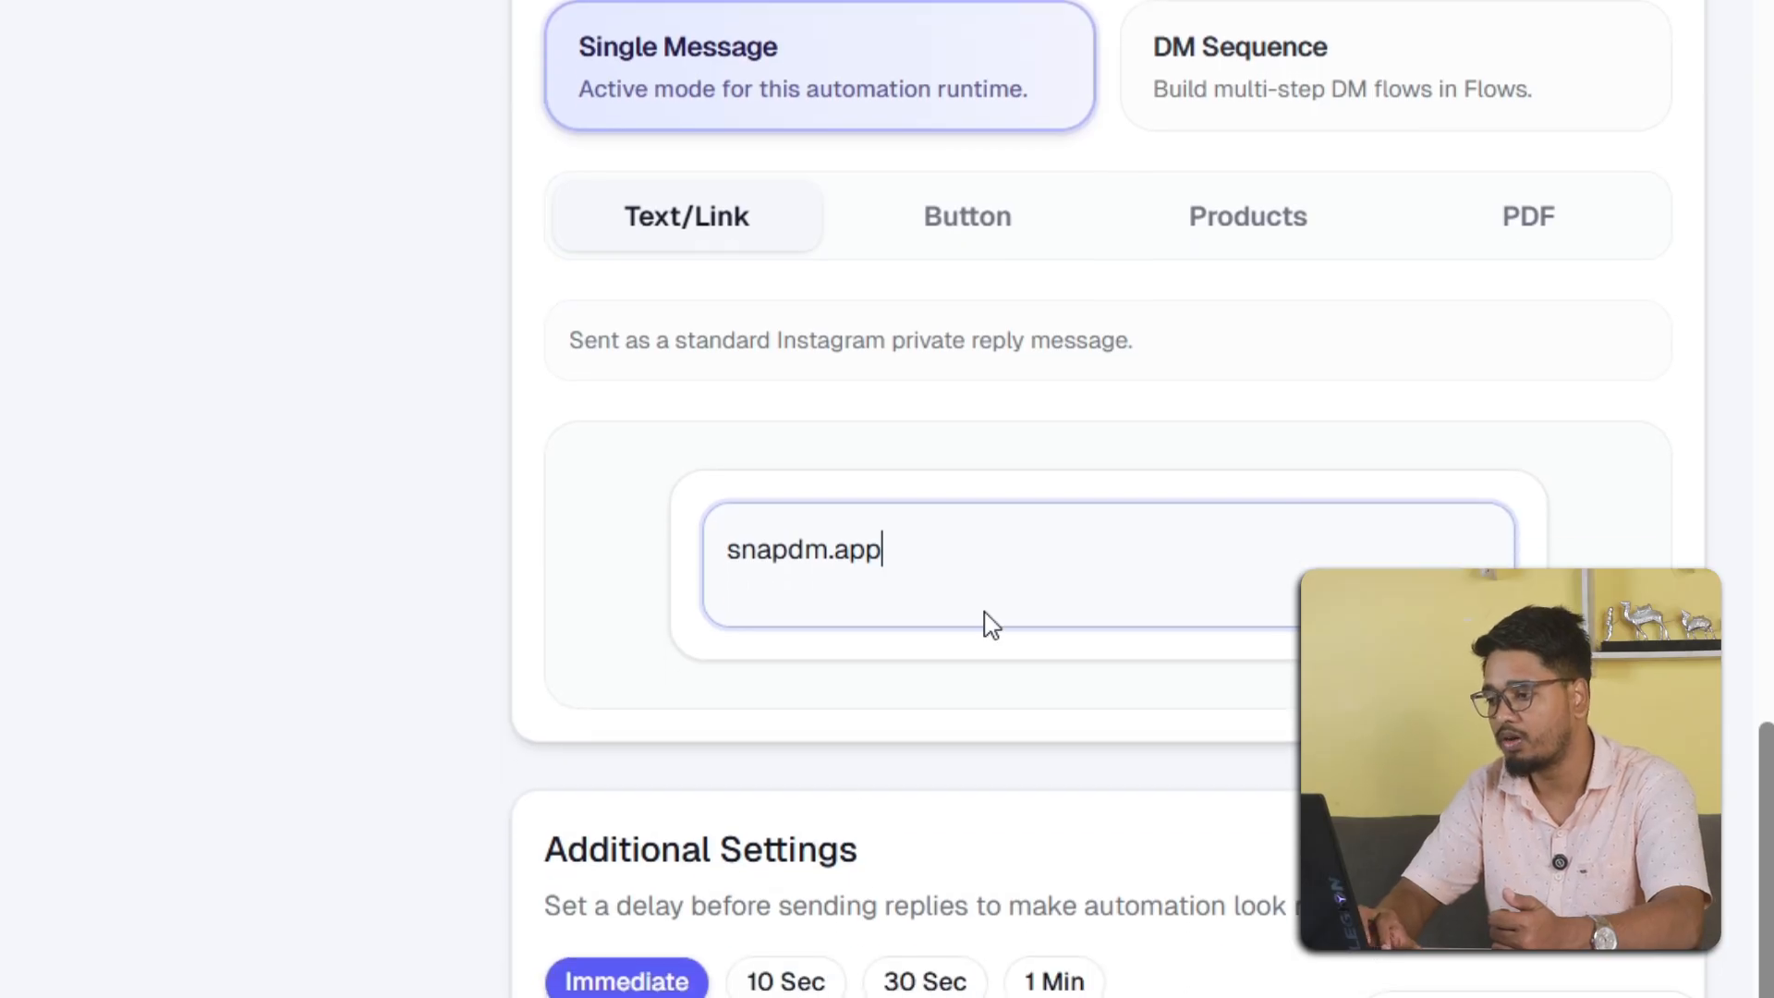
scroll(1103, 569, "down", 4)
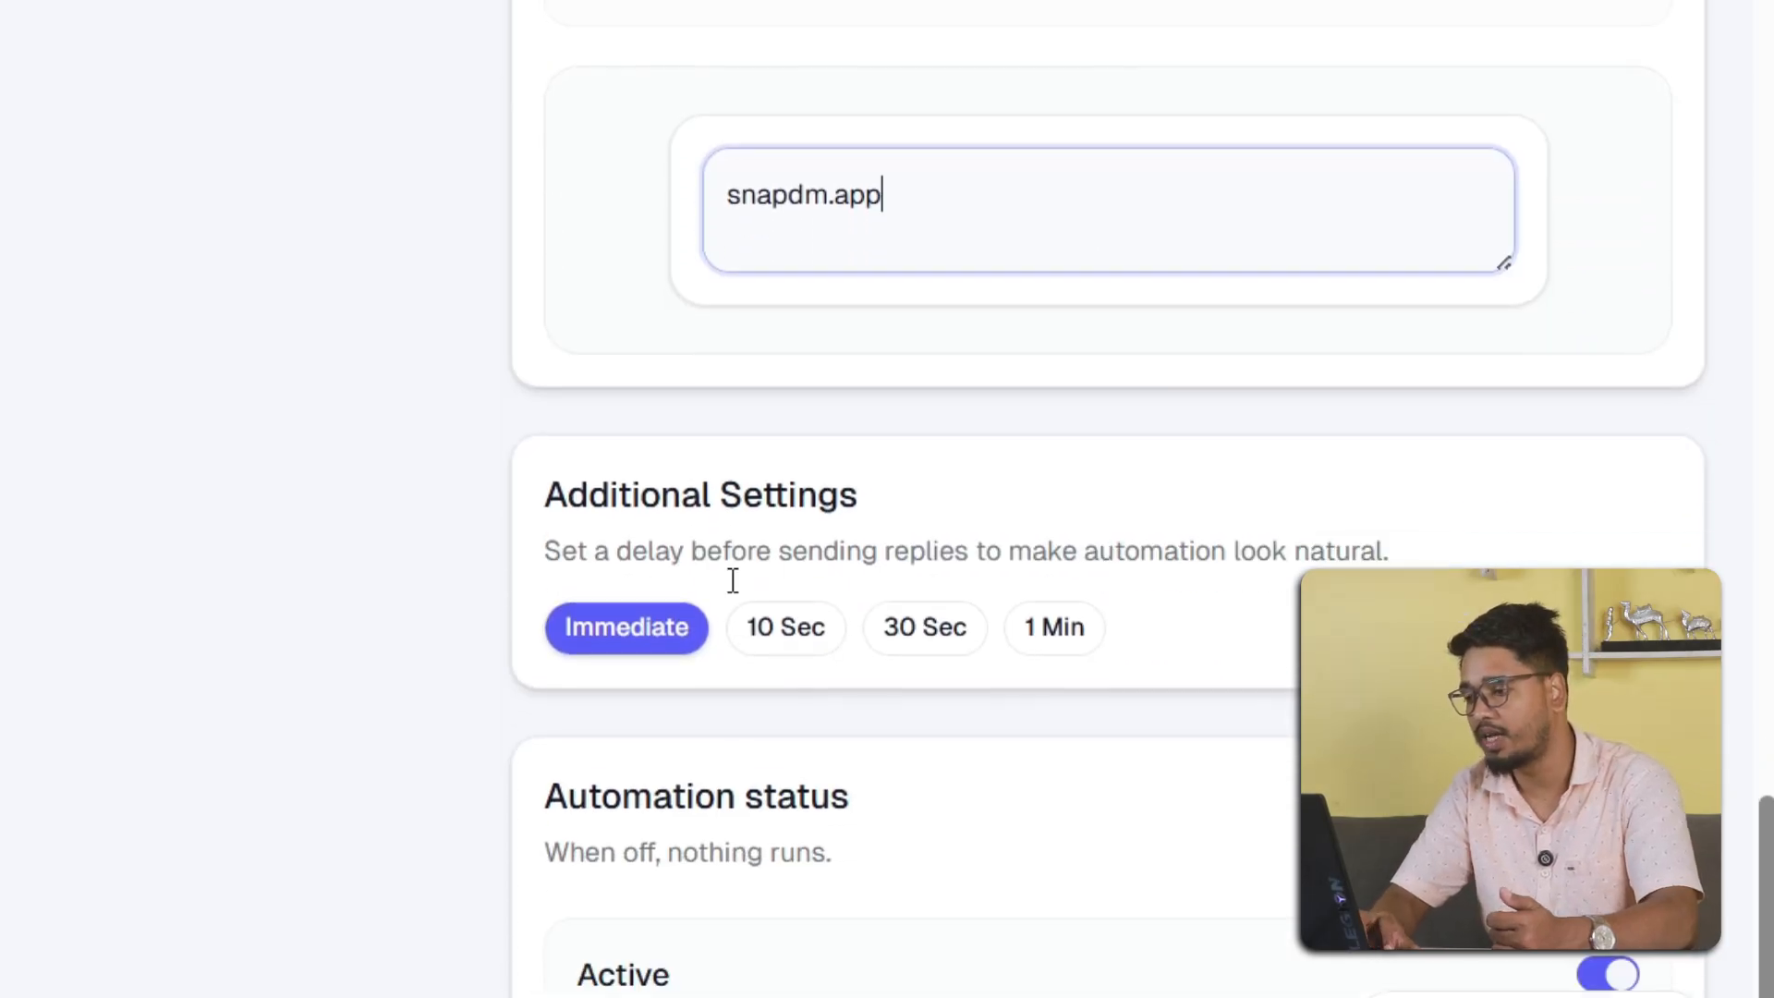
scroll(816, 622, "down", 3)
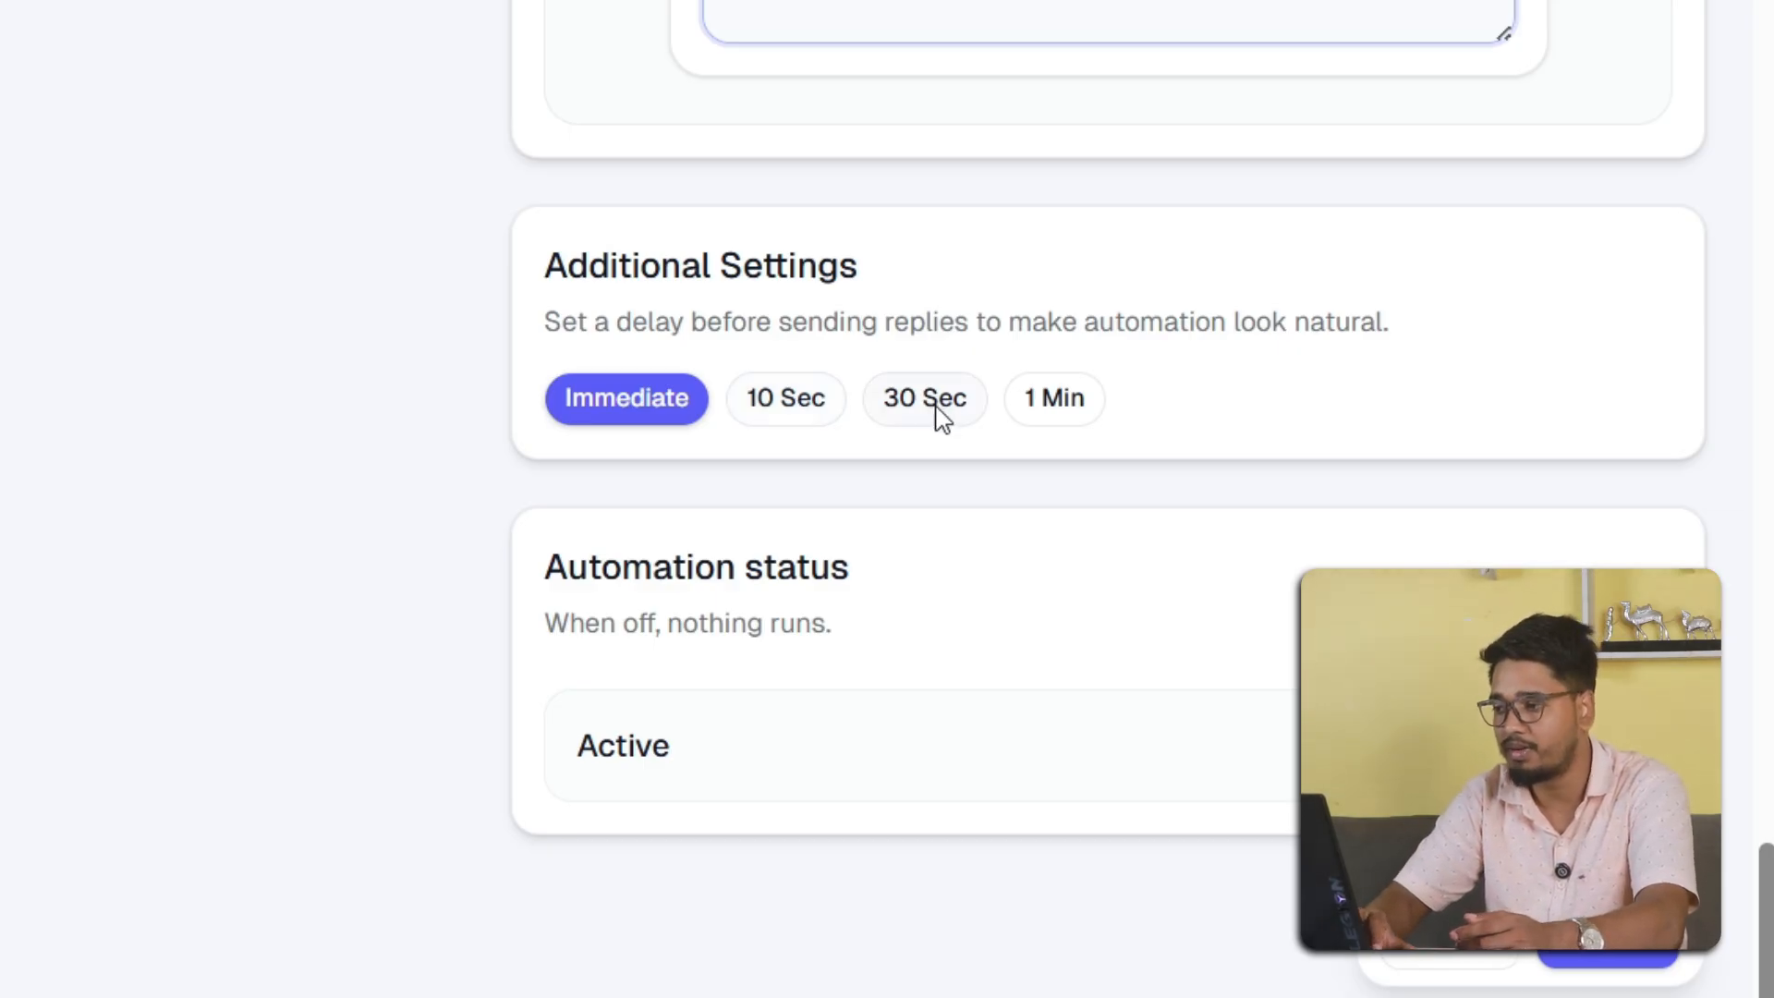
scroll(790, 388, "down", 1)
left_click(787, 386)
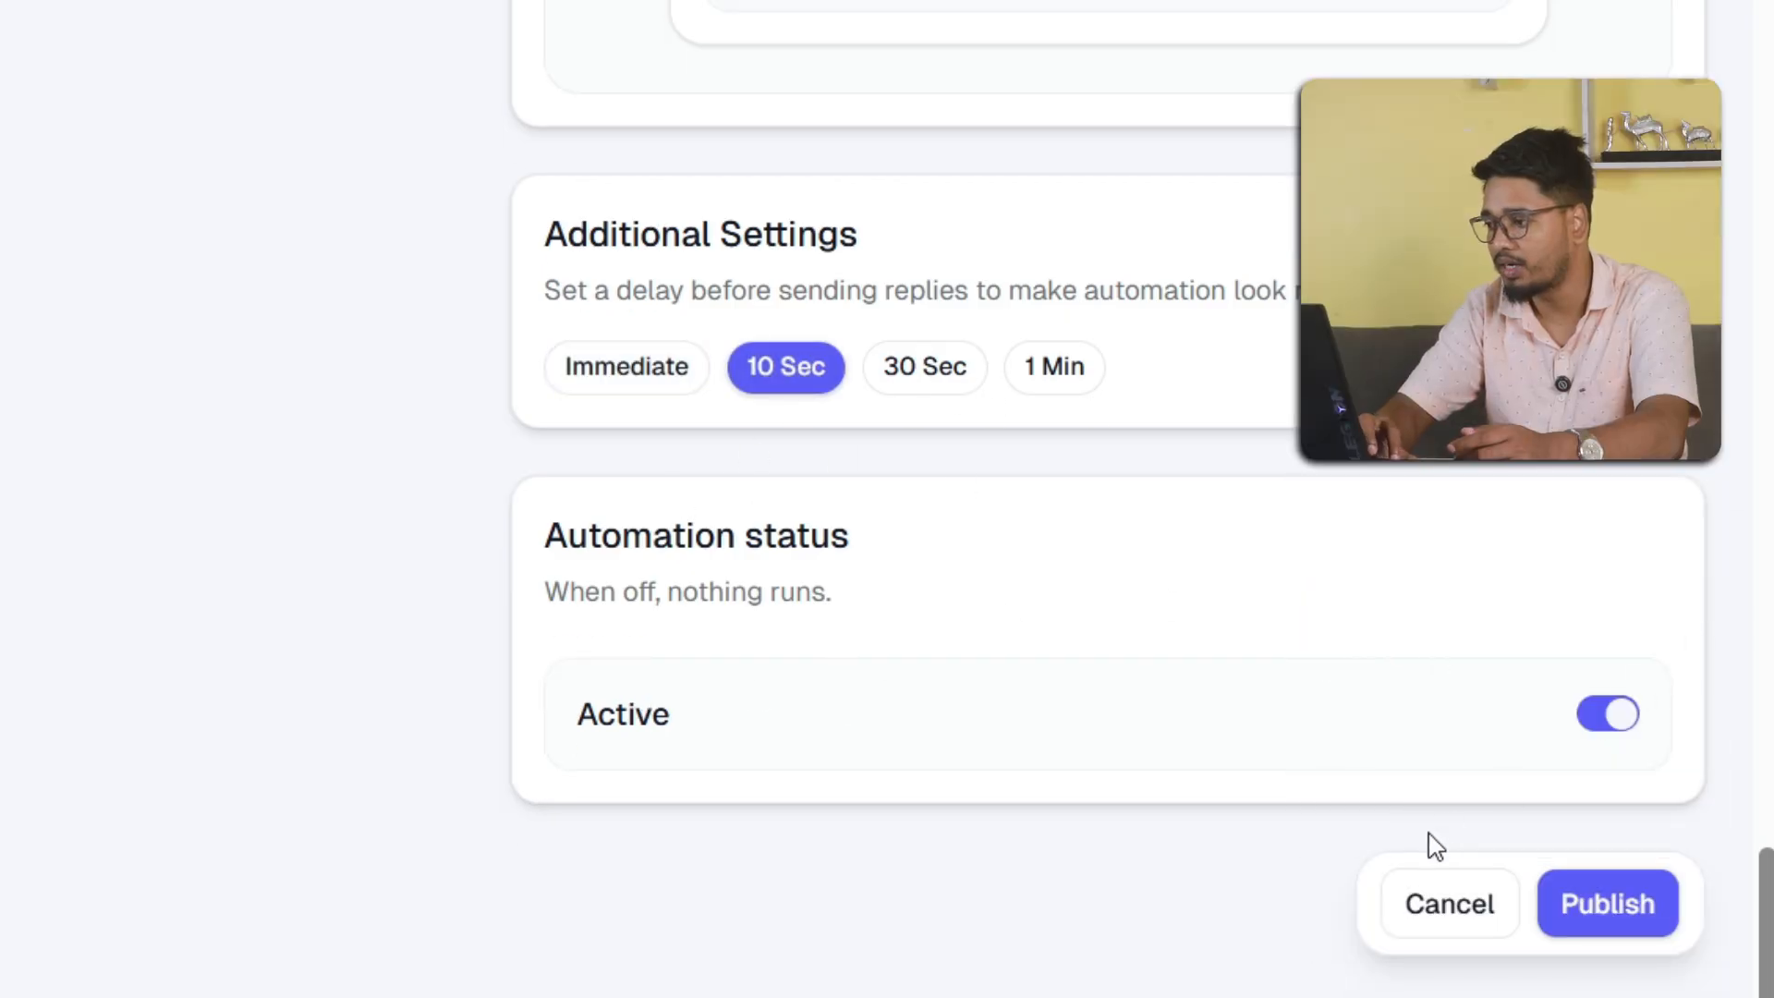
- Publish the automation and dismiss the success dialog without saving the configuration to the library
left_click(1642, 924)
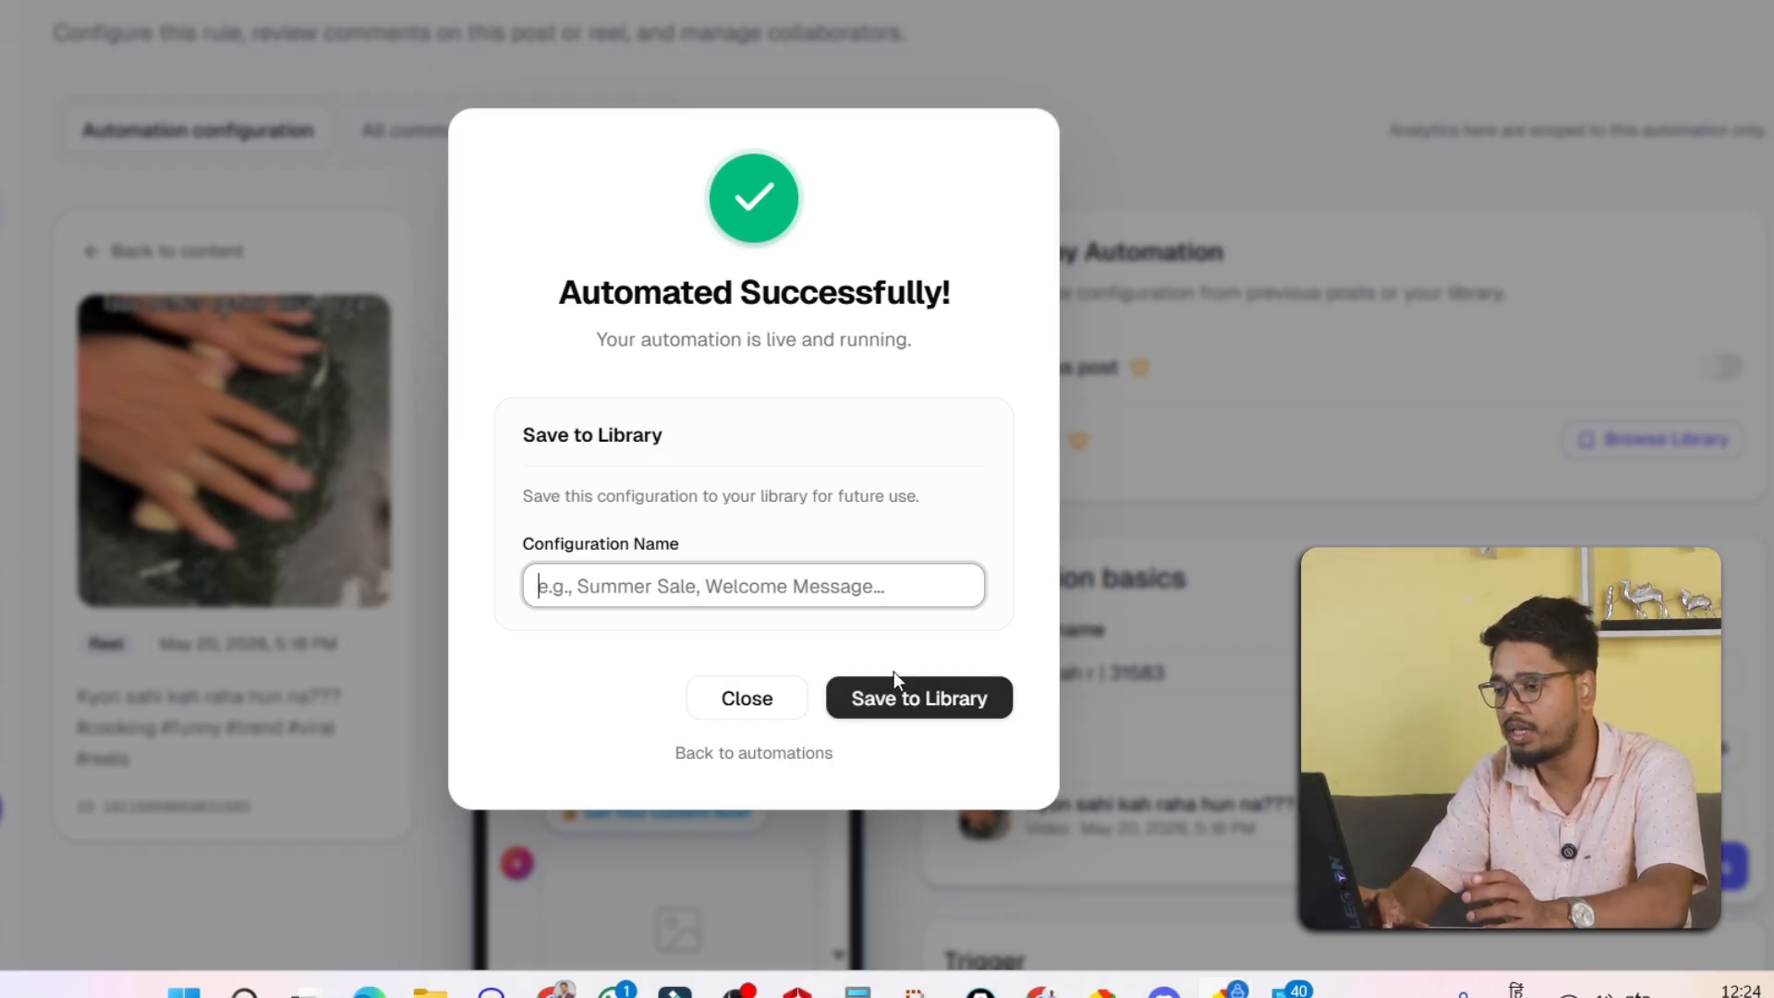
left_click(735, 700)
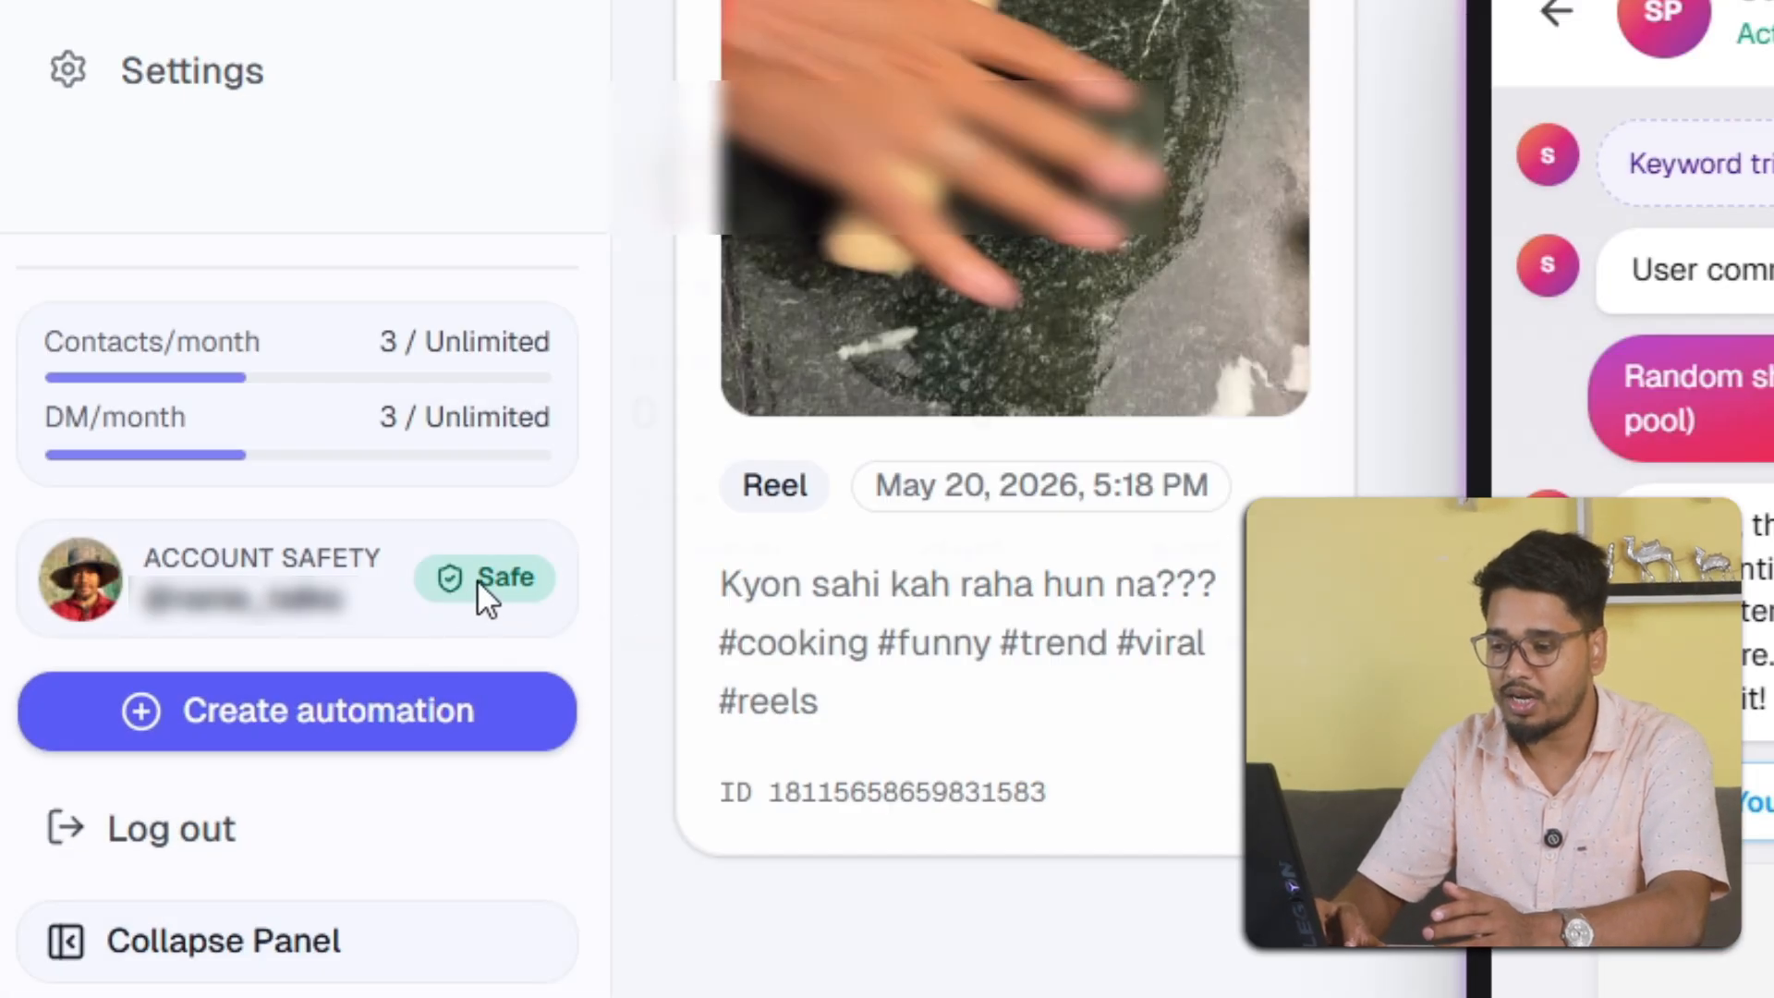
- View the account safety details, including today's DMs, comment replies and the queue
mouse_move(469, 579)
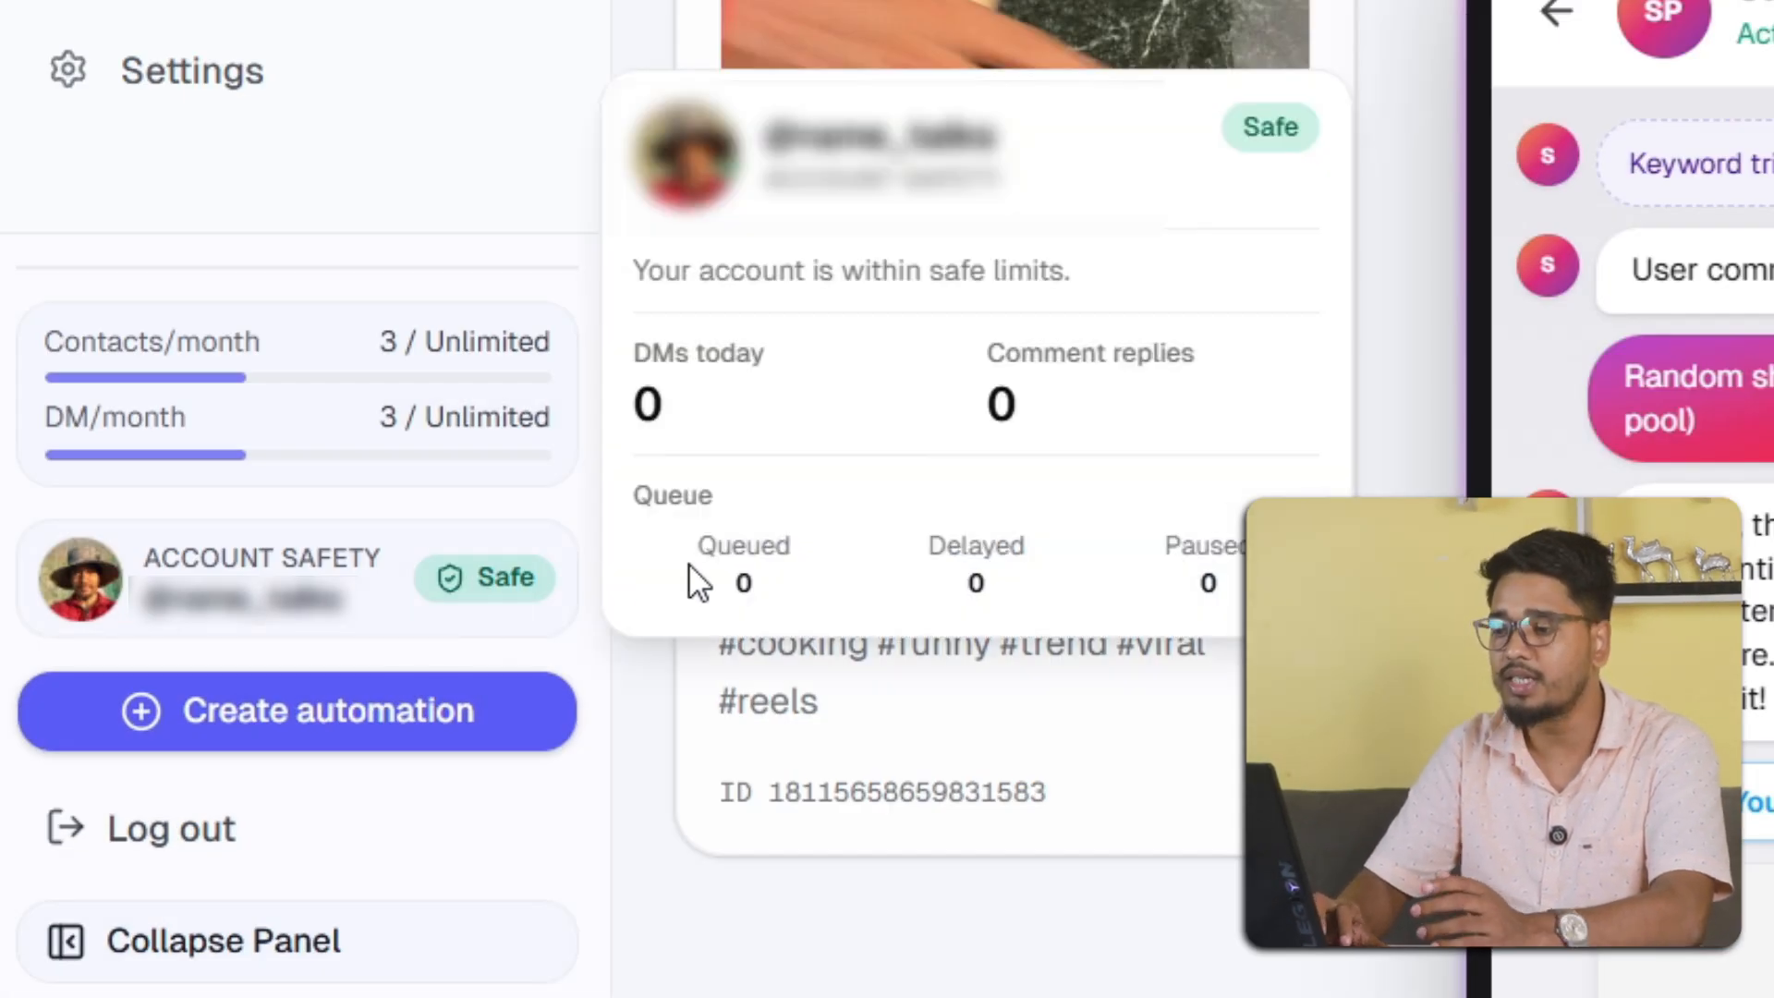